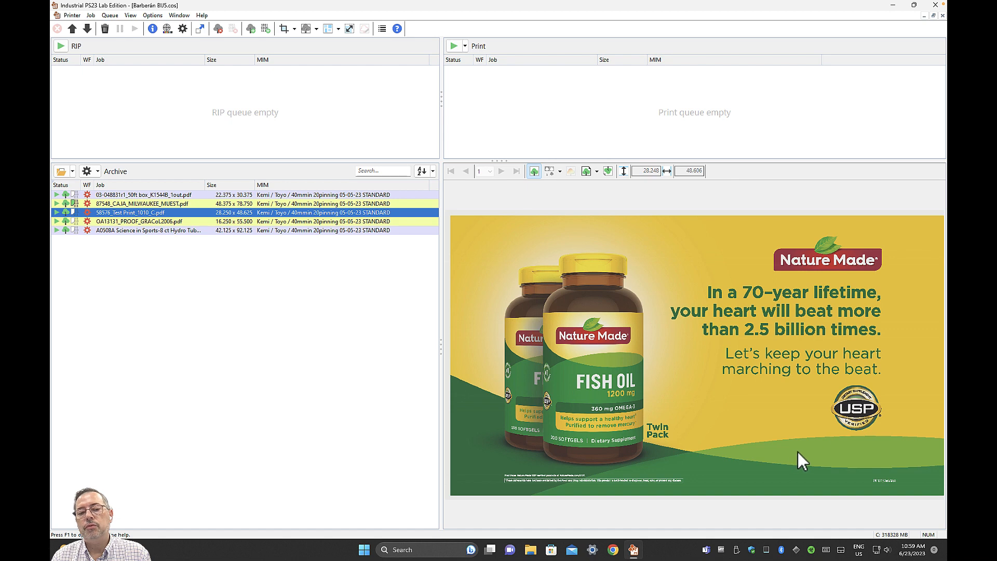
# - Inspect the color table of the 58576_Test Print_1010_C.pdf job and close it without changes
pyautogui.doubleClick(182, 213)
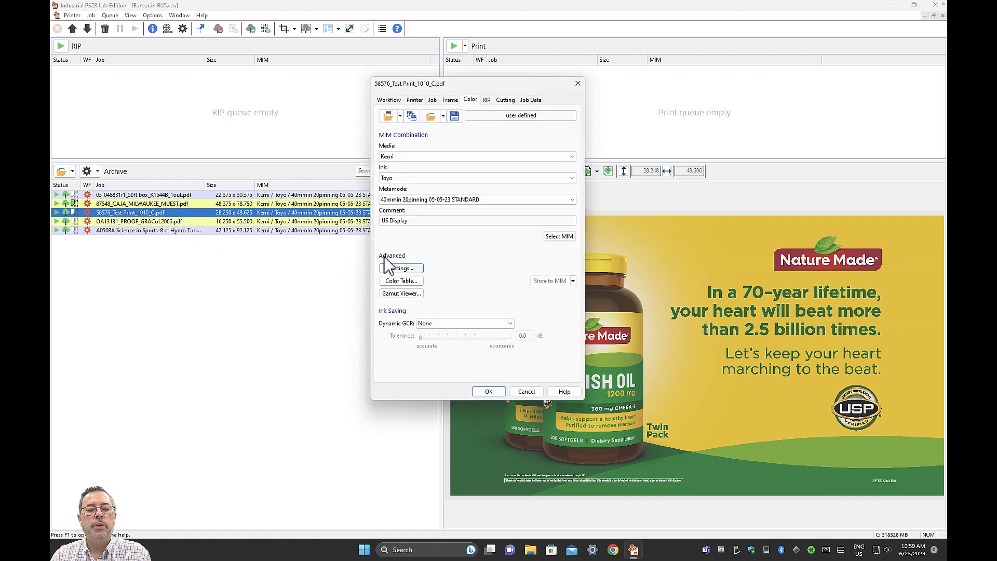
pyautogui.click(413, 280)
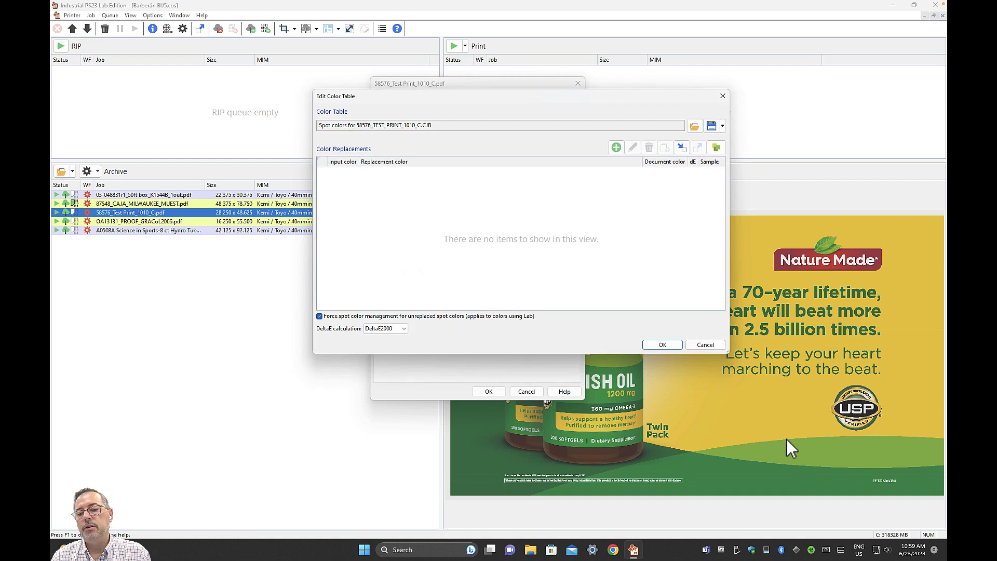
pyautogui.click(704, 344)
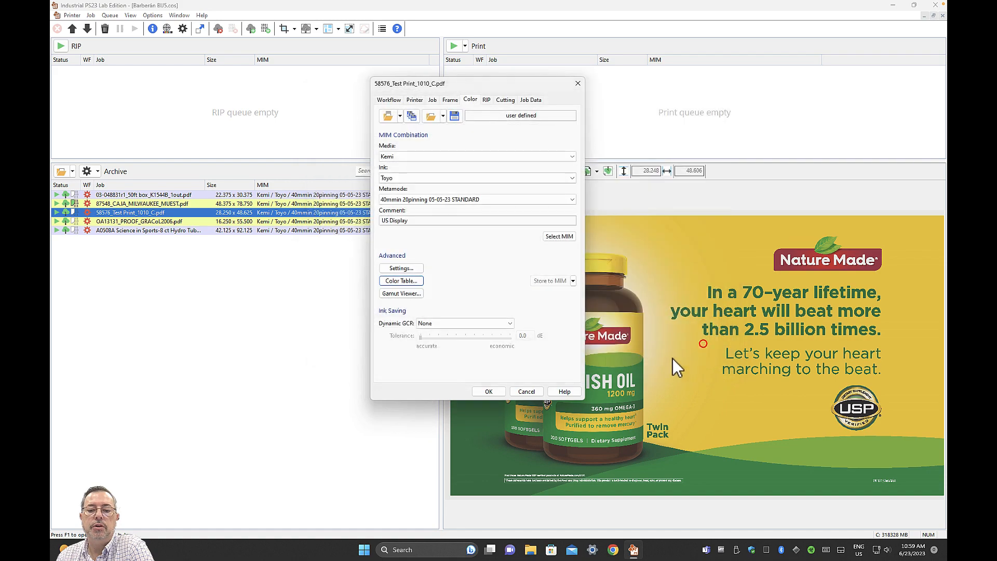
pyautogui.click(537, 392)
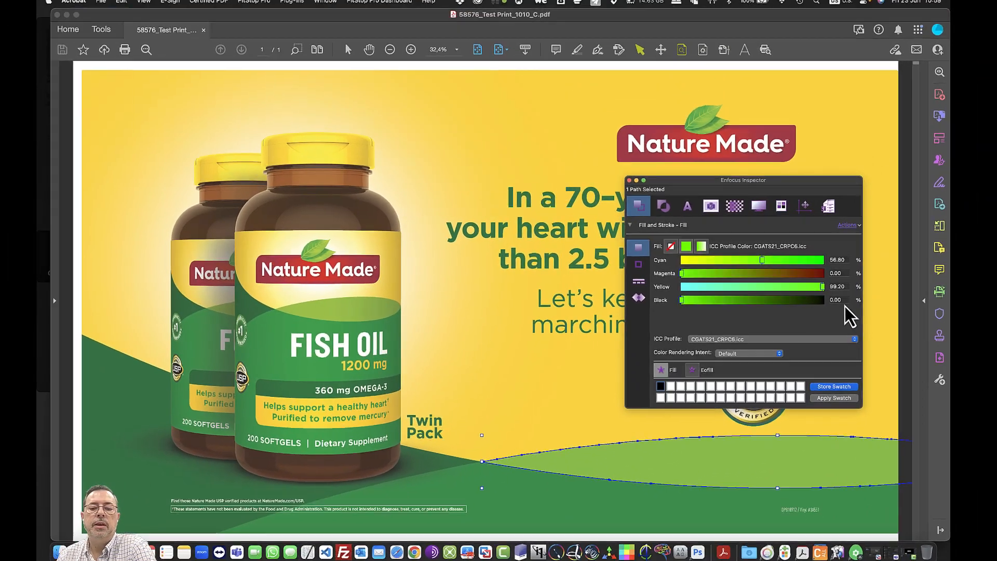
# - Switch back to Industrial PS23 and add a color replacement with a CMYK input color to the 58576_Test Print_1010_C.pdf job's color table
pyautogui.hotkey('ctrl', 'Right')
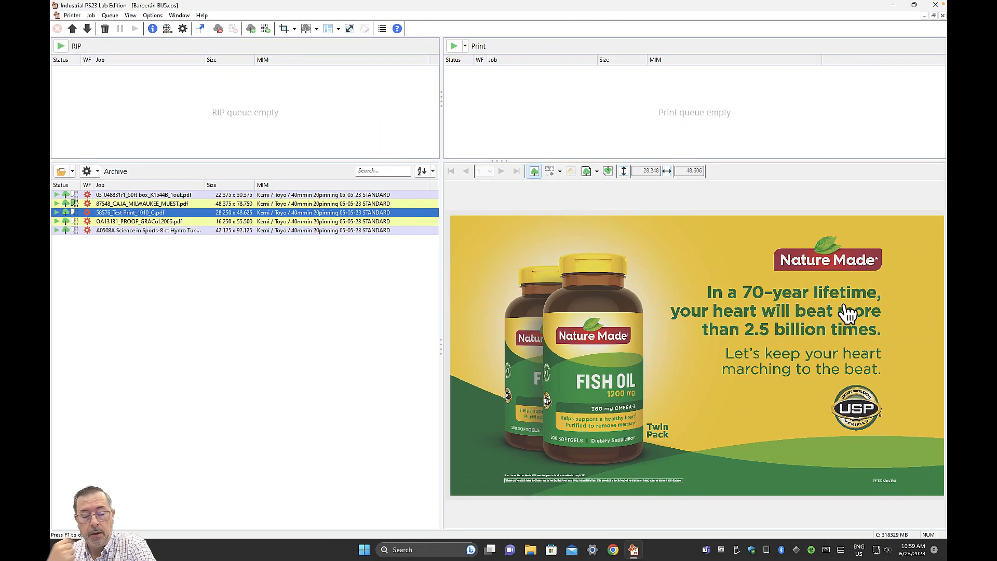
pyautogui.doubleClick(176, 214)
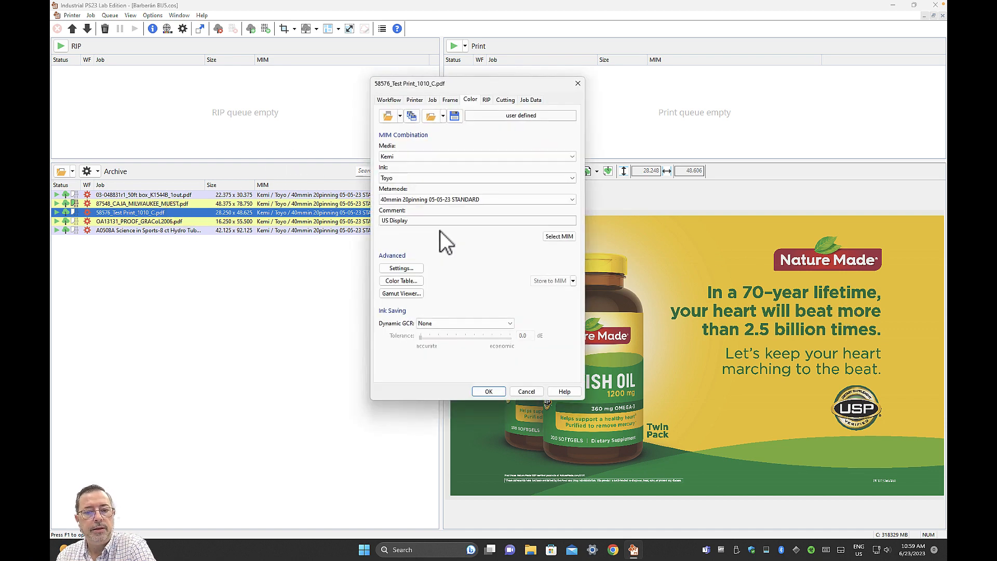
pyautogui.click(404, 280)
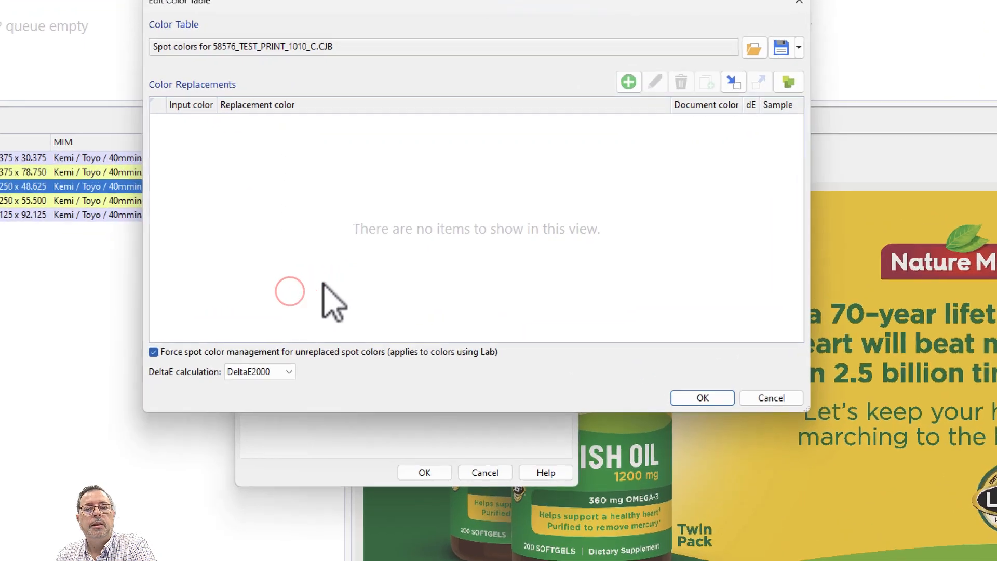
pyautogui.click(629, 85)
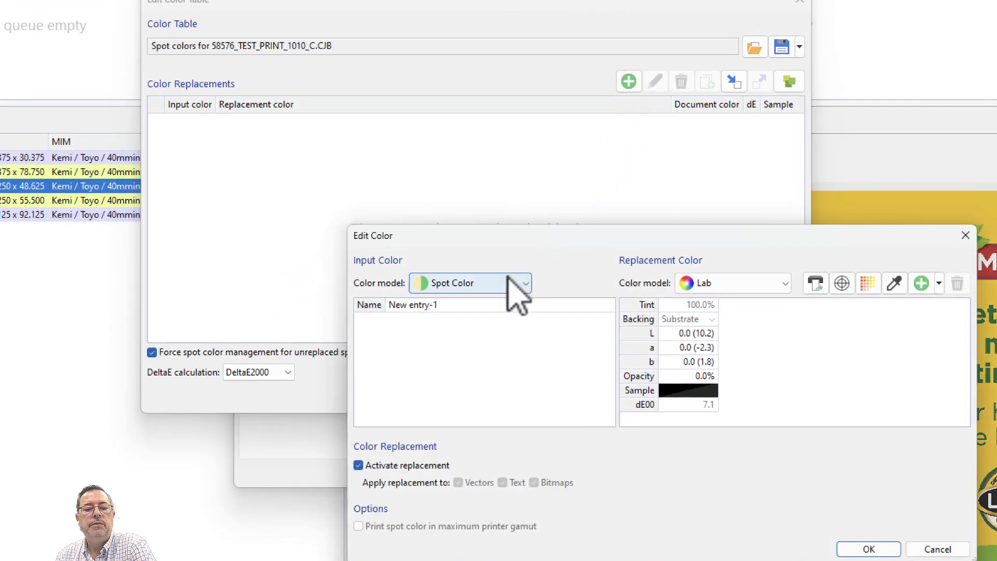
pyautogui.click(447, 277)
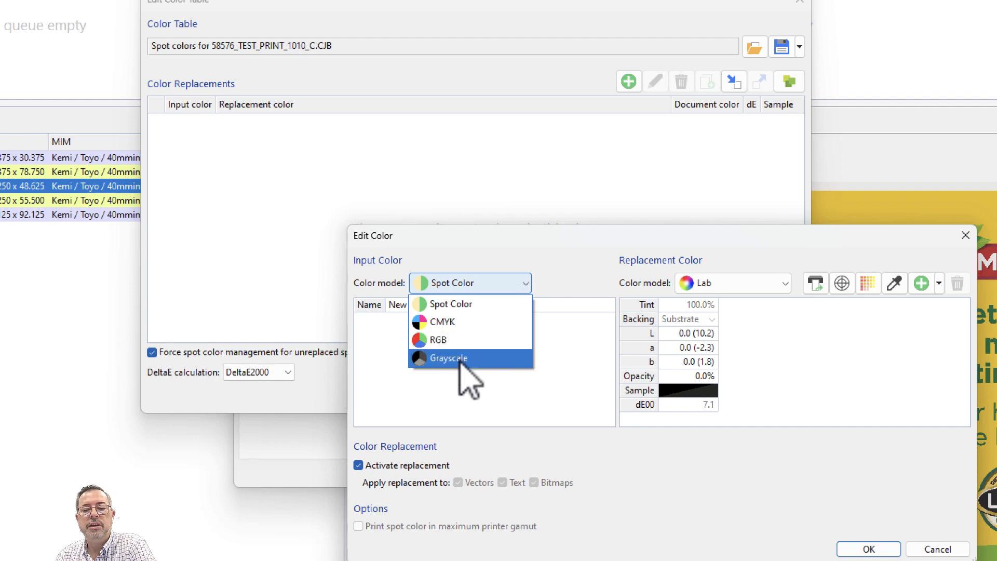
pyautogui.click(455, 322)
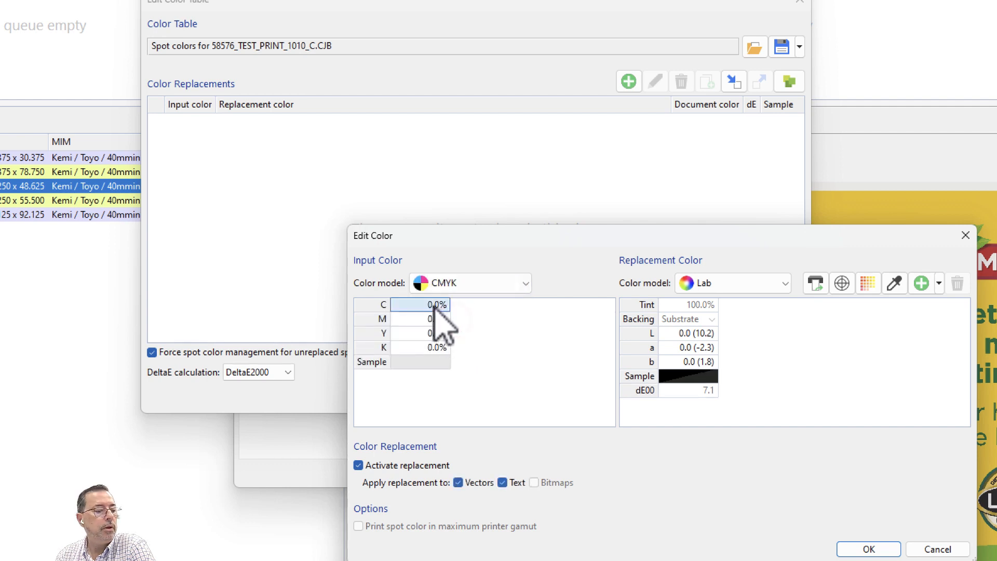
# - Define the input color as C 56.8%, M 0%, Y 99.2%, leaving K at 0%
pyautogui.click(435, 305)
pyautogui.click(435, 305)
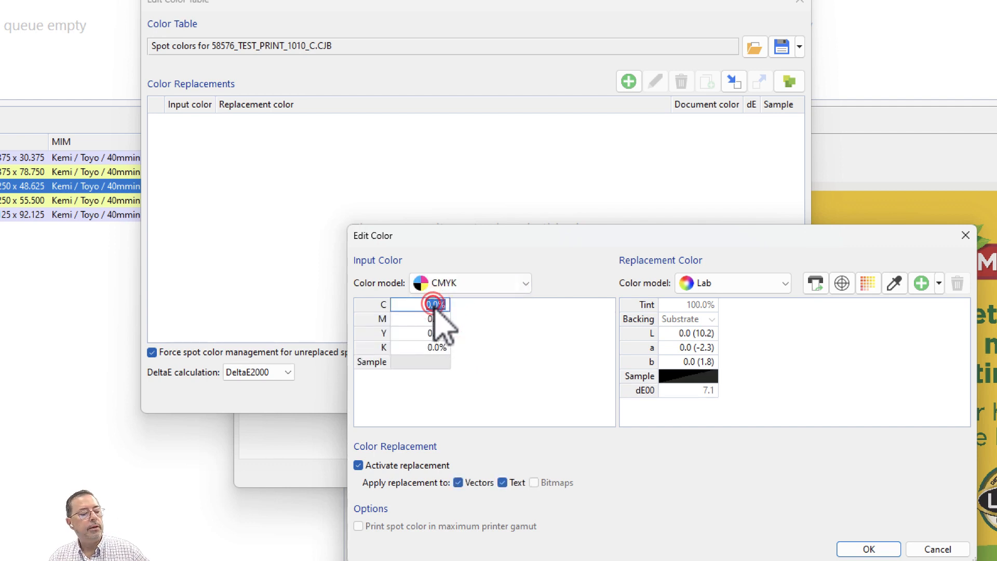
pyautogui.write('56')
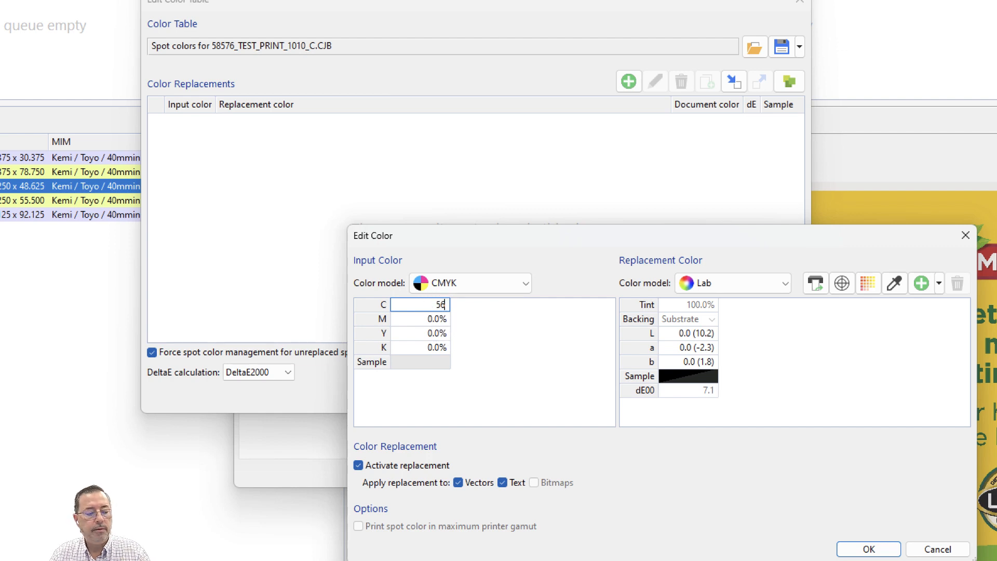
pyautogui.write('.8')
pyautogui.press('Tab')
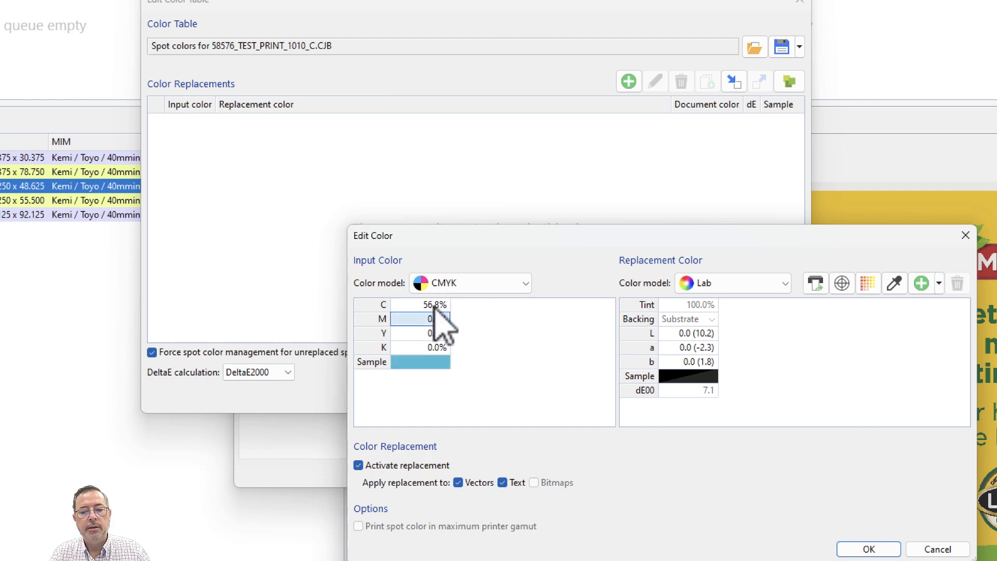
pyautogui.press('BackSpace')
pyautogui.write('0')
pyautogui.press('Tab')
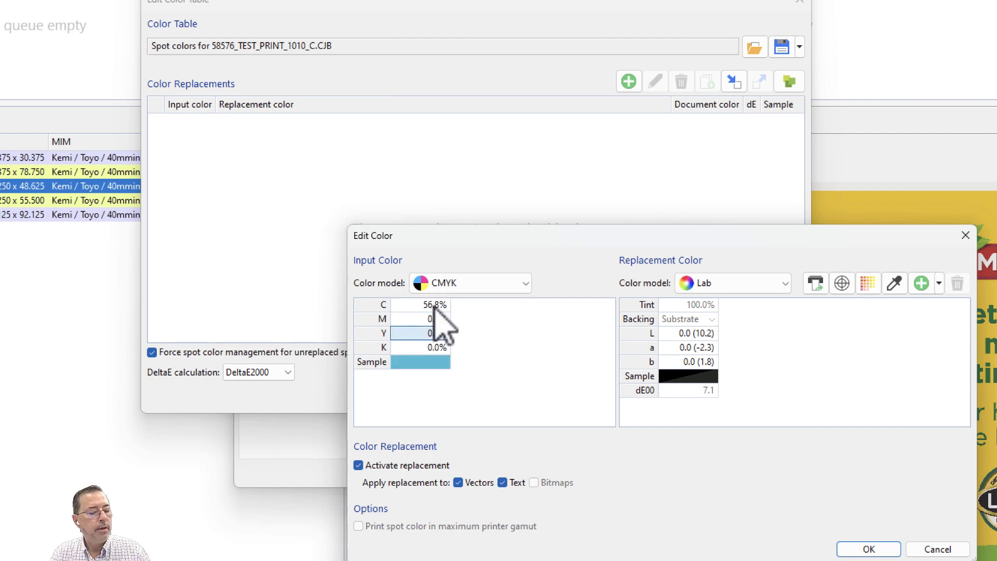
pyautogui.write('99.')
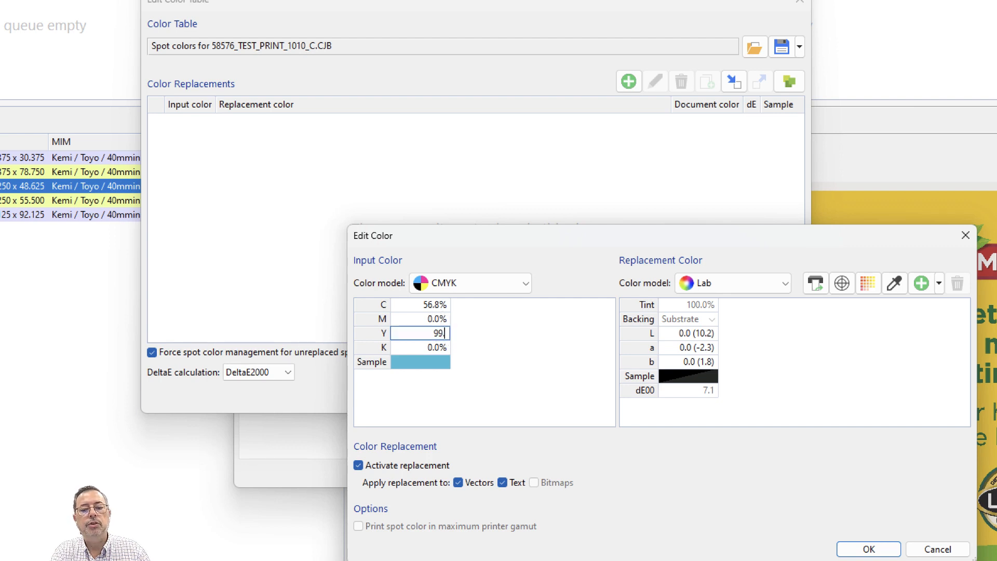
pyautogui.write('2')
pyautogui.press('Tab')
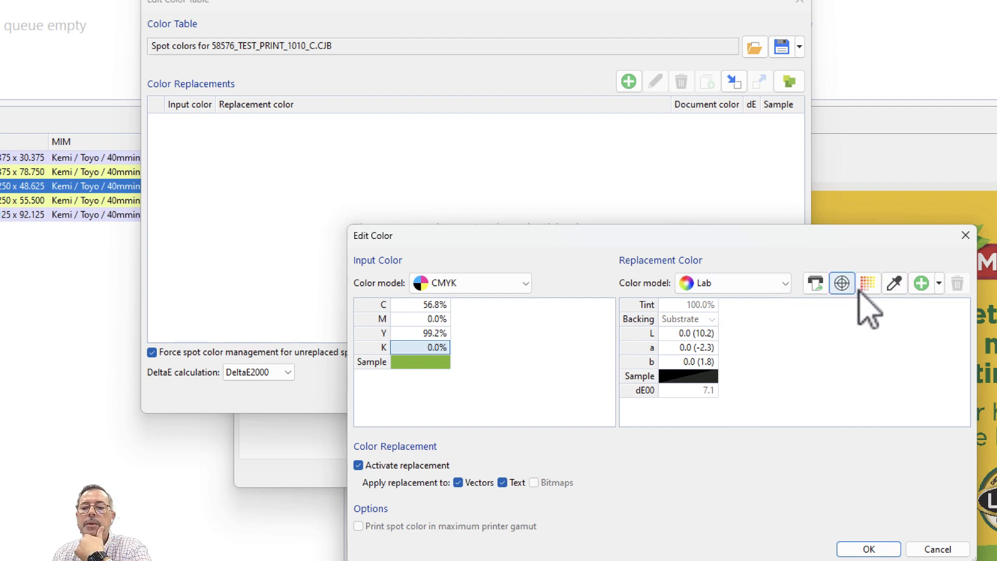
# - Measure the Lab replacement color with the X-Rite i1Pro2 and apply the color replacement to the job
pyautogui.click(843, 285)
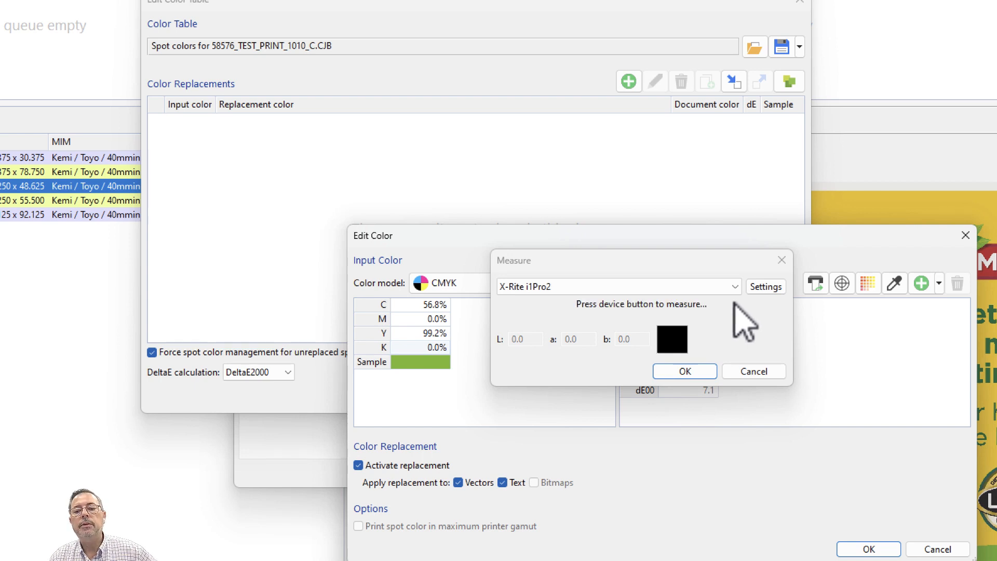
pyautogui.click(694, 370)
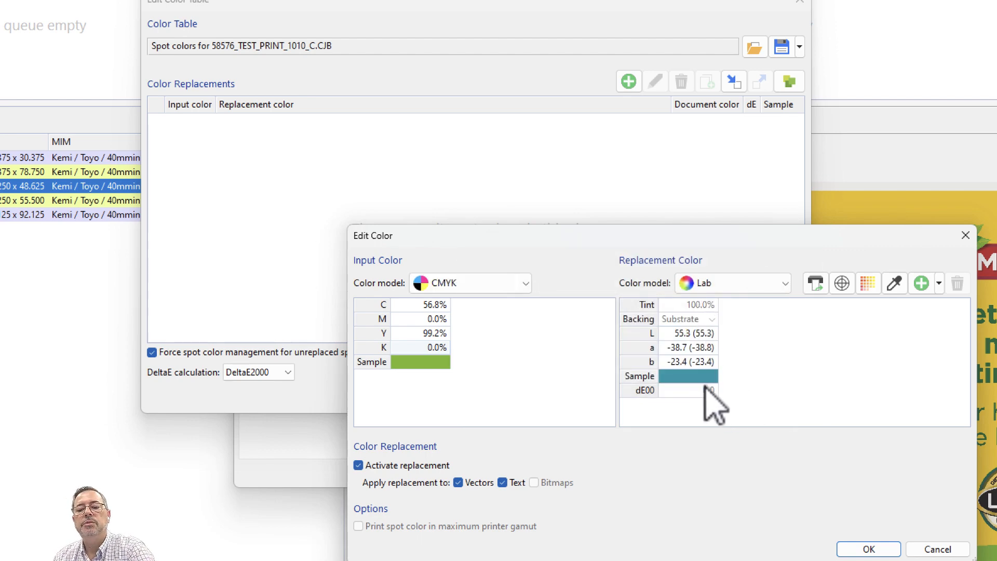
pyautogui.click(863, 546)
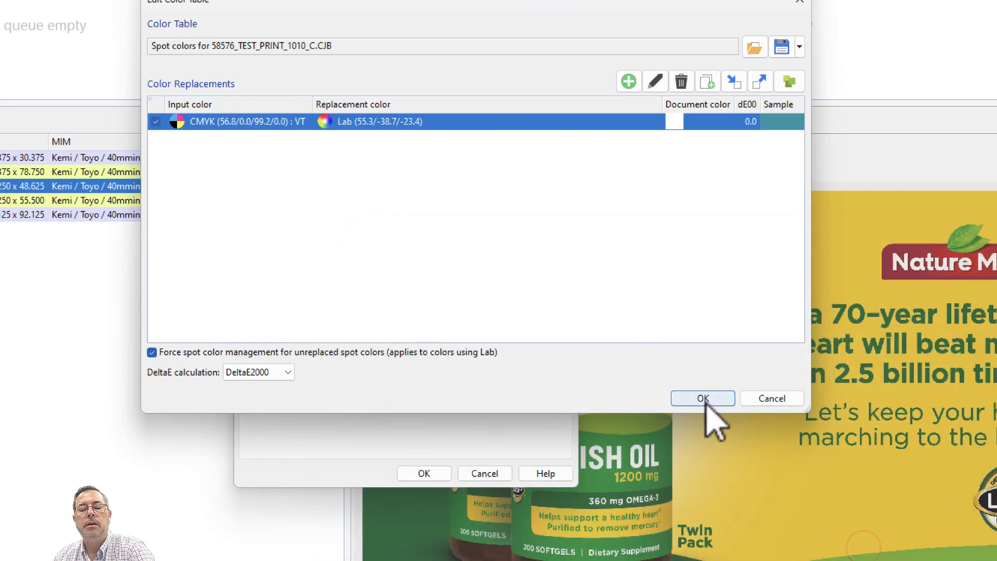
pyautogui.click(704, 399)
pyautogui.click(437, 476)
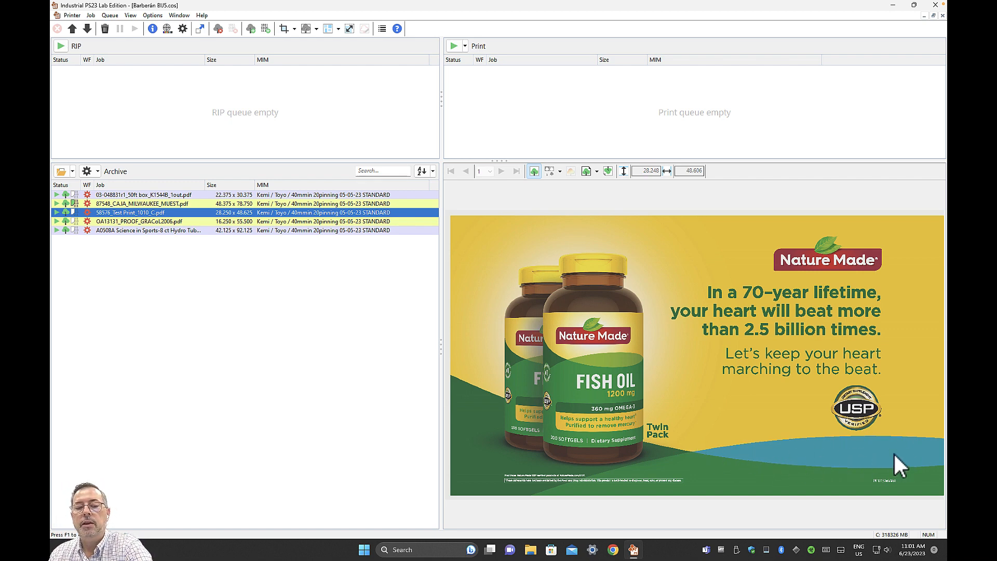
# - Examine the PANTONE 368 C and PANTONE 877 C replacements in the A0508A Science in Sports job's color table, then close it without changes
pyautogui.click(323, 231)
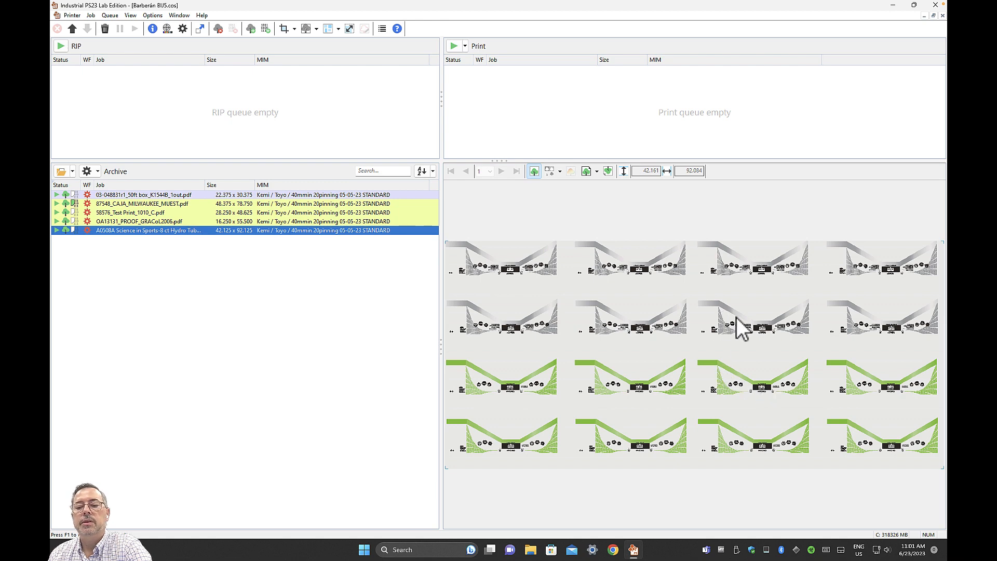
pyautogui.doubleClick(197, 231)
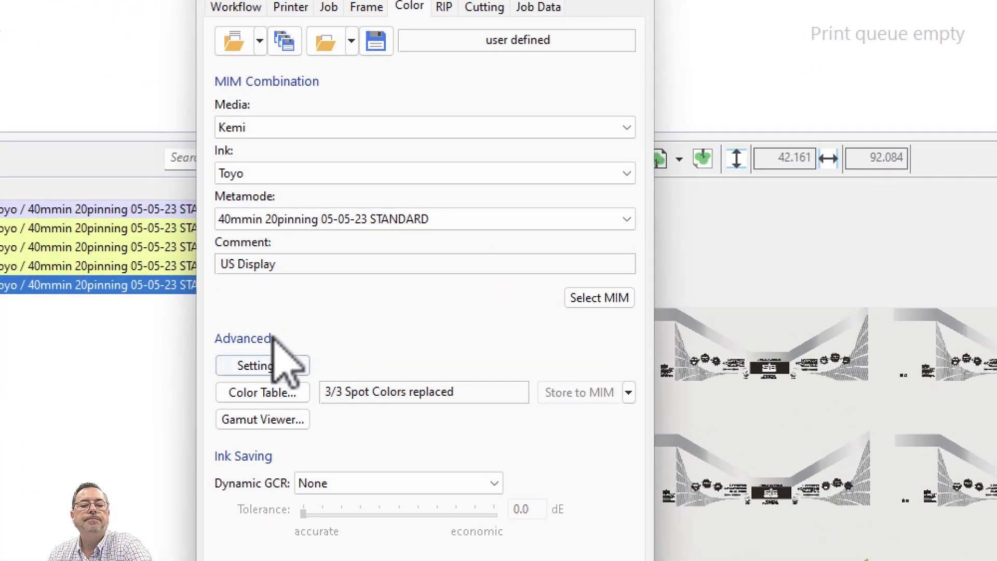
pyautogui.click(260, 388)
pyautogui.click(233, 253)
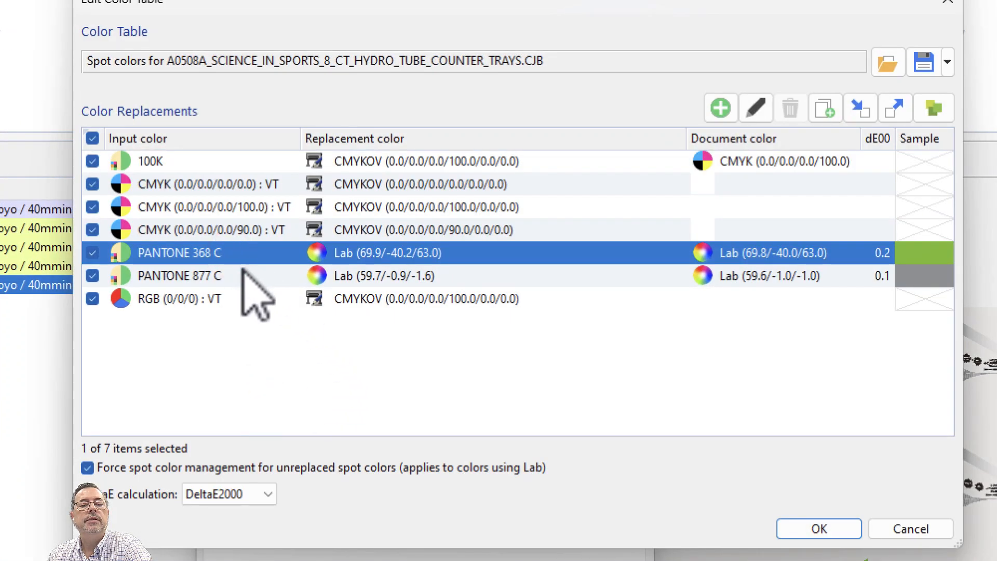
pyautogui.click(229, 275)
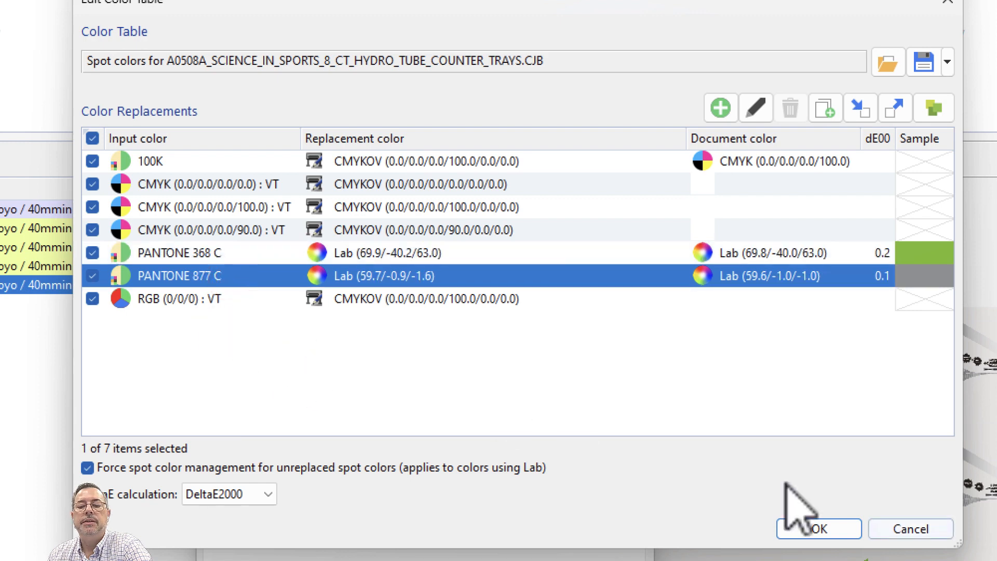
pyautogui.click(445, 253)
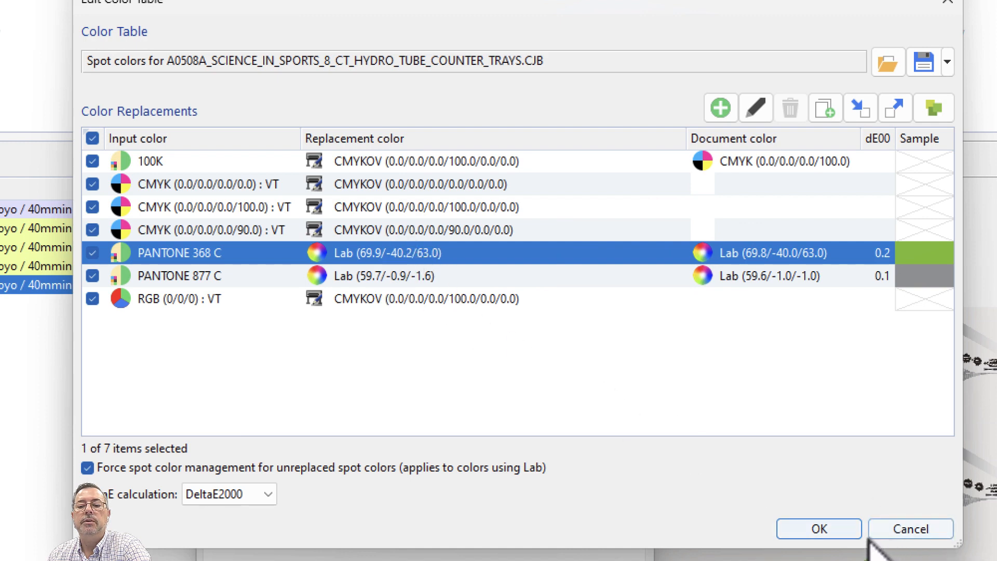
pyautogui.doubleClick(397, 253)
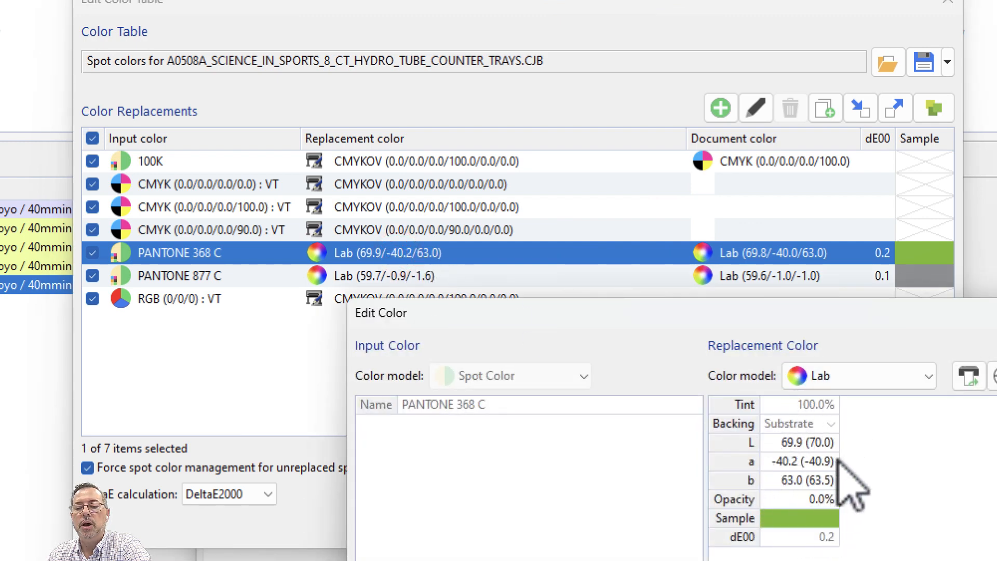
pyautogui.press('Escape')
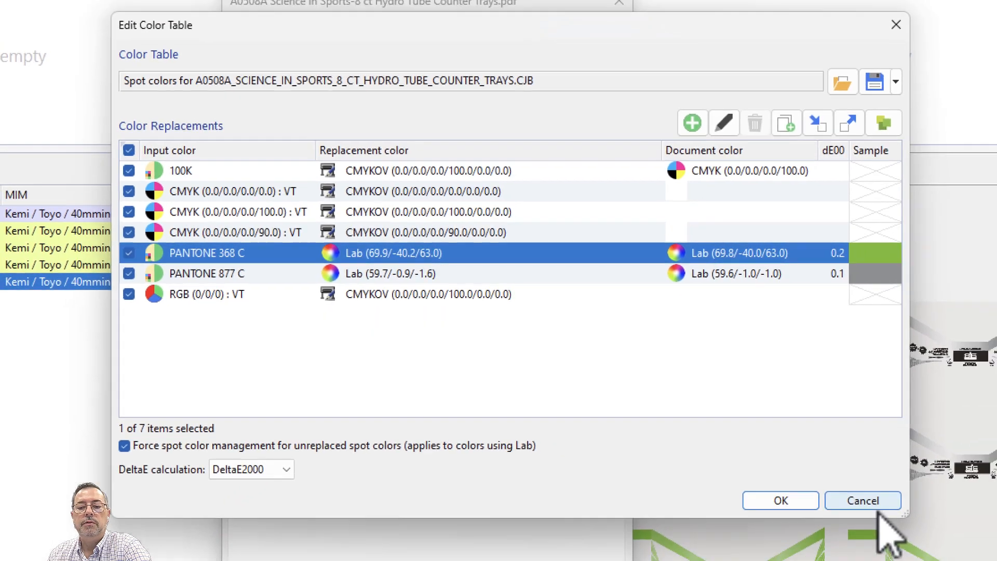
pyautogui.click(935, 529)
pyautogui.click(498, 487)
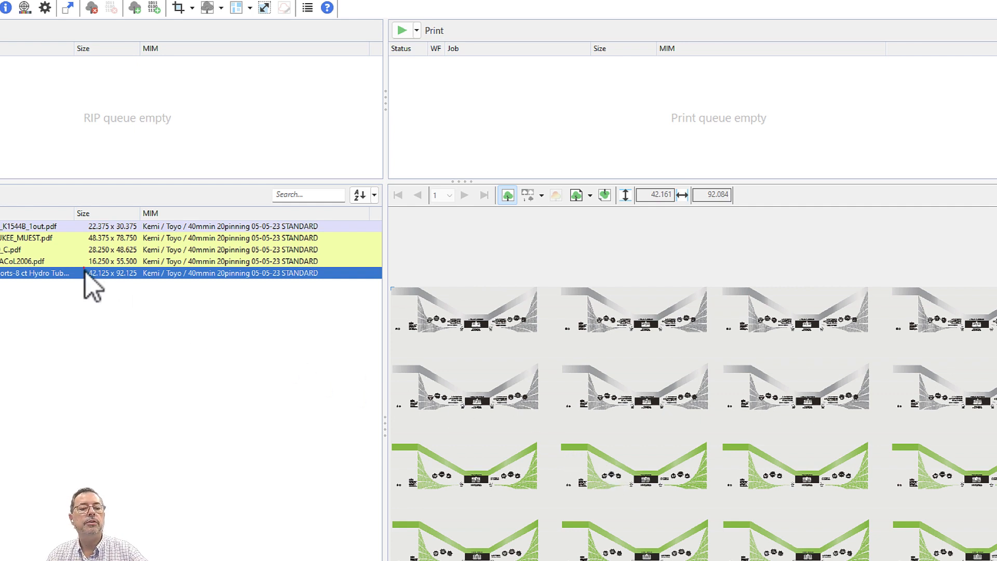
# - Replace PANTONE 368 C in the A0508A Science in Sports job with a Lab color measured by the X-Rite i1Pro2 and apply it
pyautogui.doubleClick(60, 273)
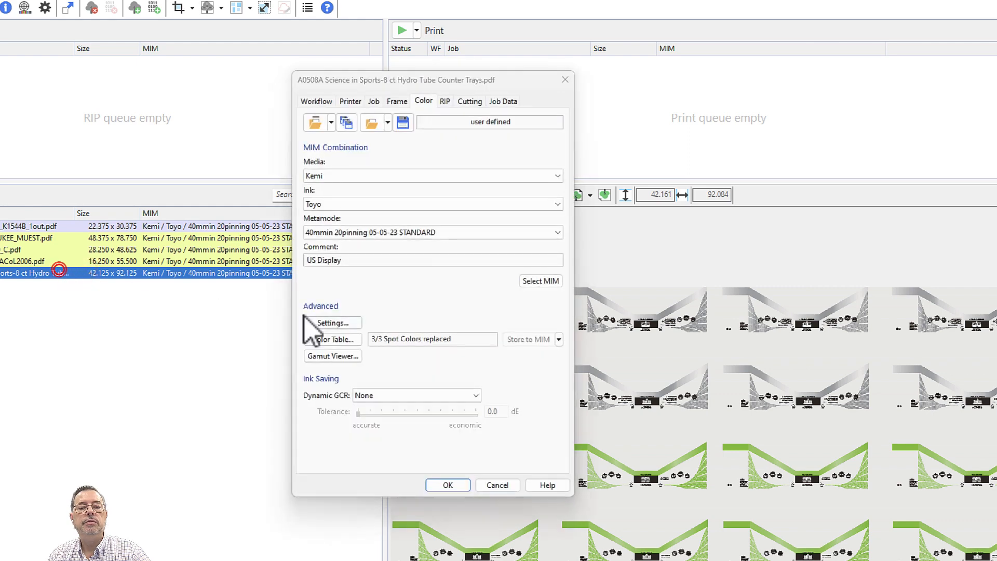
pyautogui.click(343, 341)
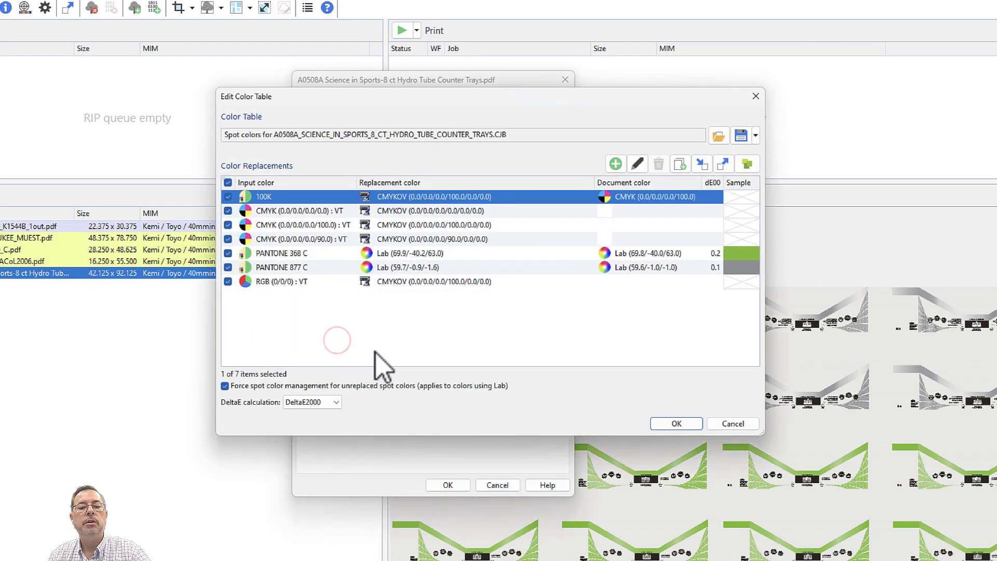
pyautogui.click(315, 254)
pyautogui.doubleClick(297, 252)
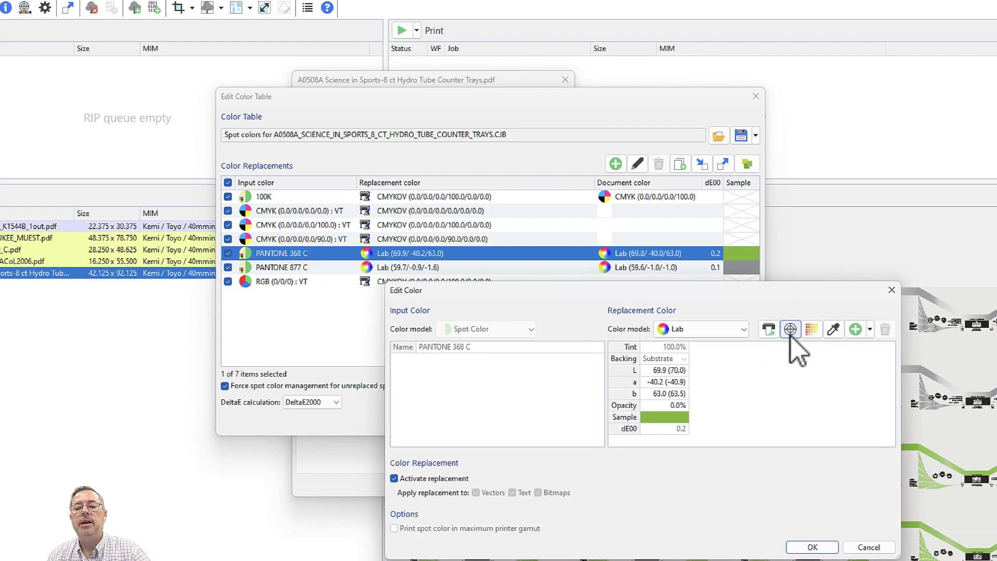
pyautogui.click(790, 335)
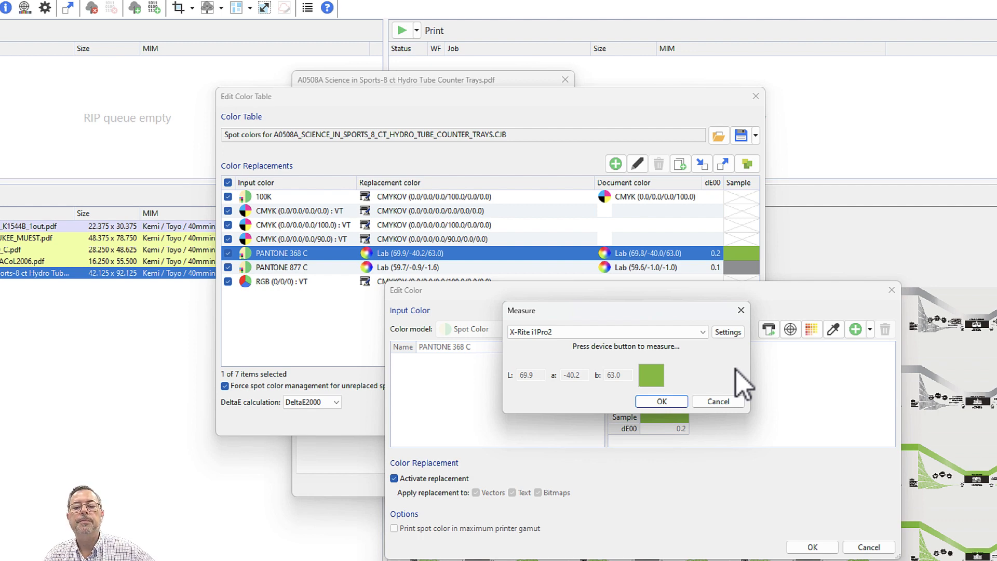
pyautogui.click(663, 400)
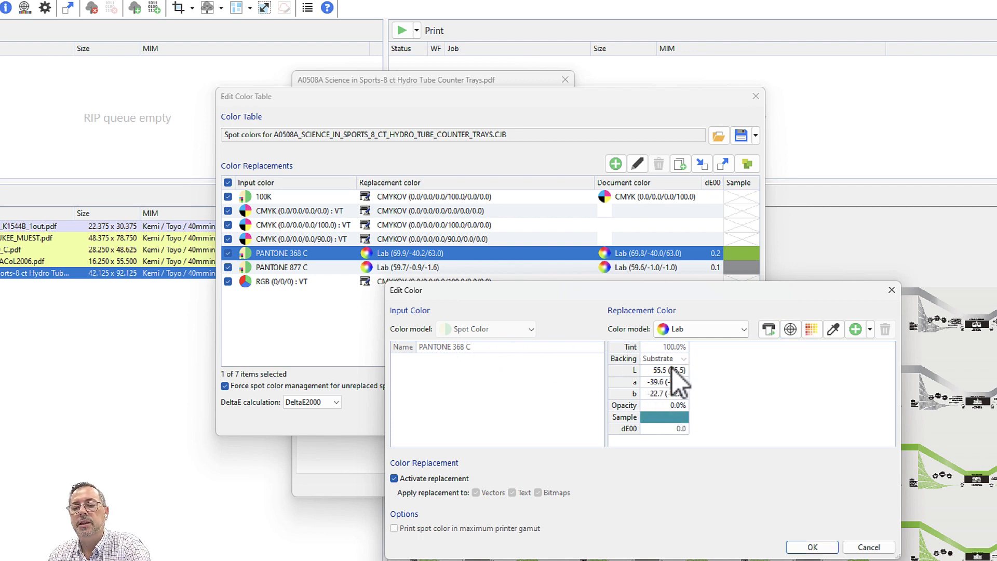
pyautogui.click(816, 546)
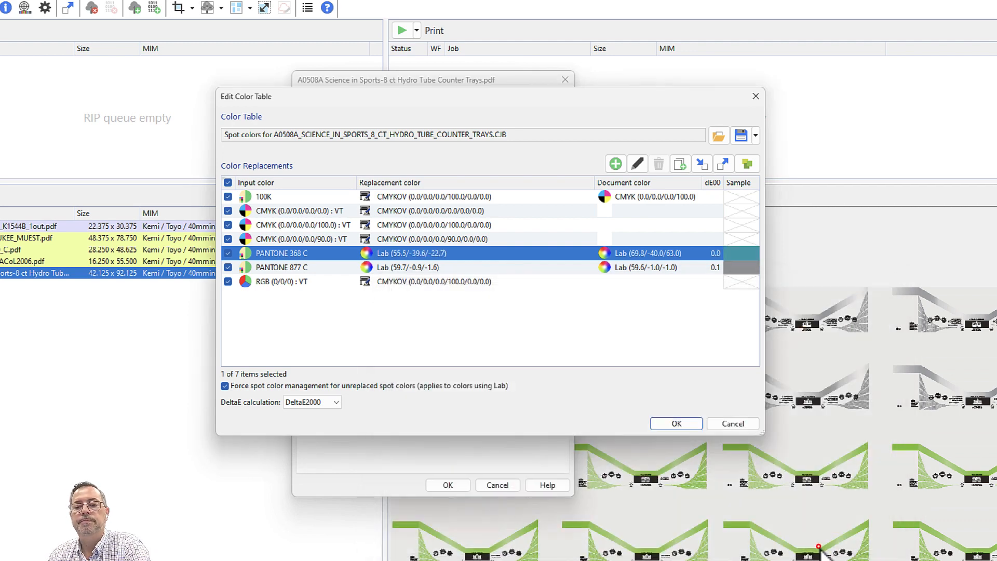
pyautogui.click(673, 424)
pyautogui.click(452, 484)
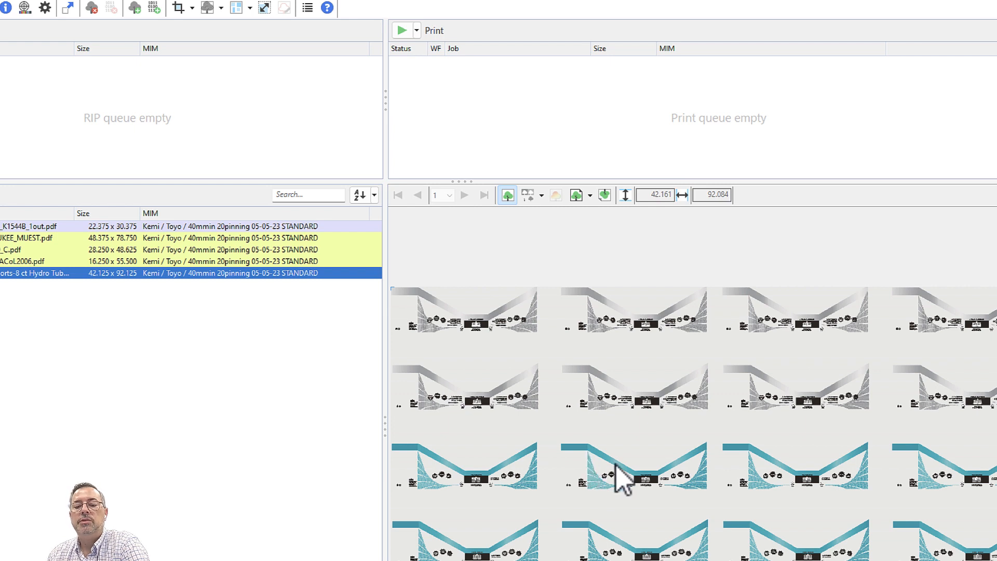
# - Duplicate the A0508A Science in Sports job in the archive as a copy
pyautogui.rightClick(116, 277)
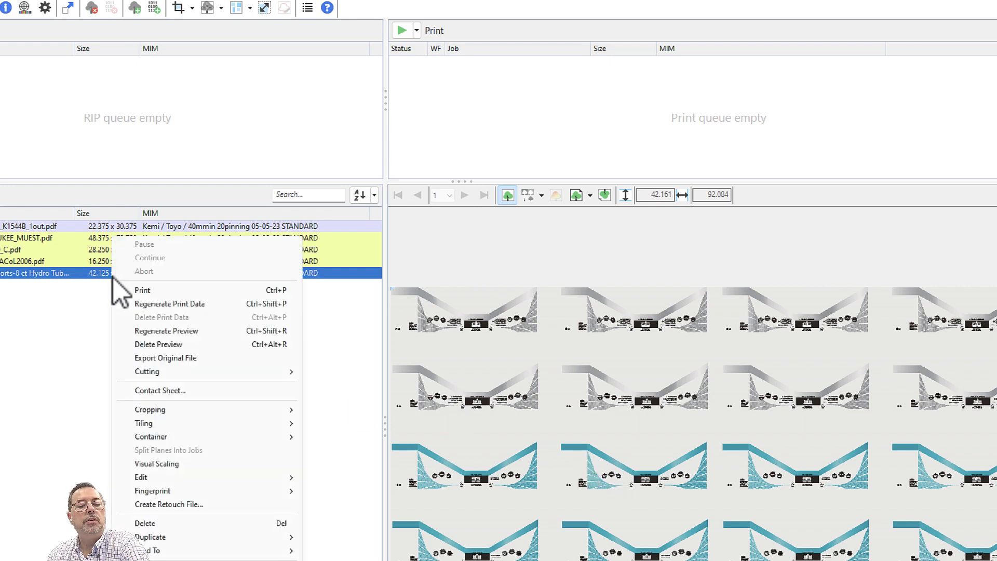
pyautogui.moveTo(223, 545)
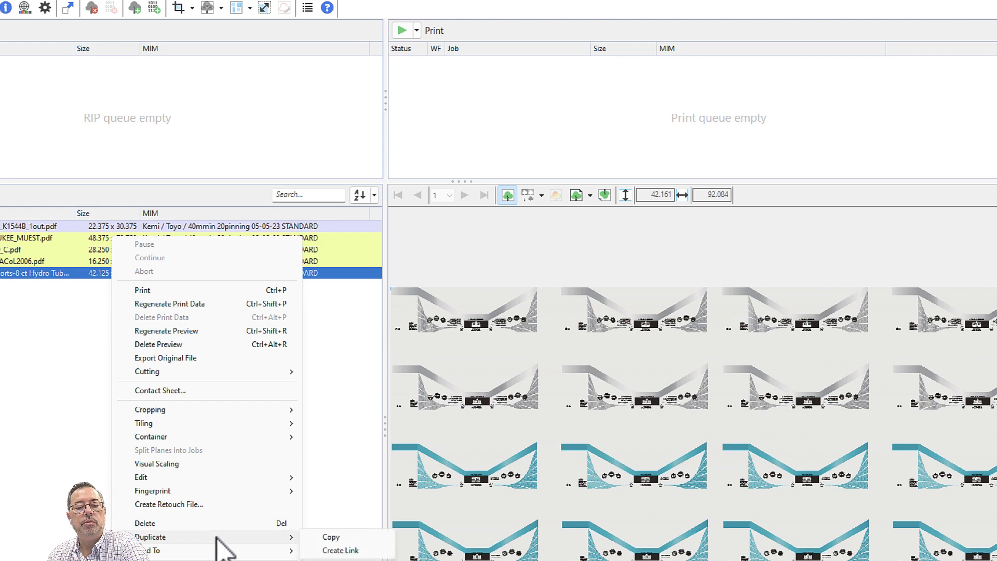
pyautogui.click(319, 533)
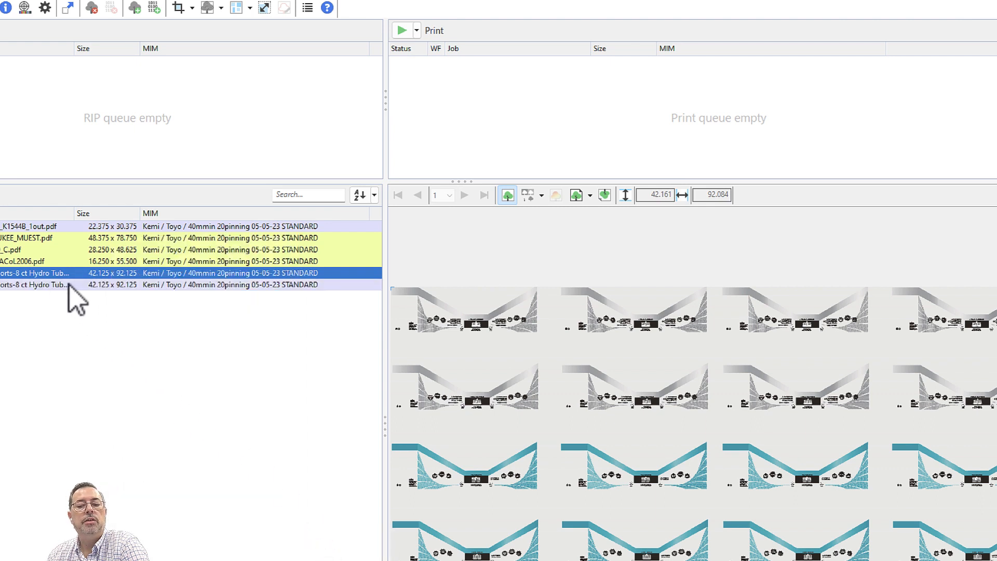
# - In the duplicate job's color table, add a 50% tint to the Lab replacement for PANTONE 368 C
pyautogui.click(68, 281)
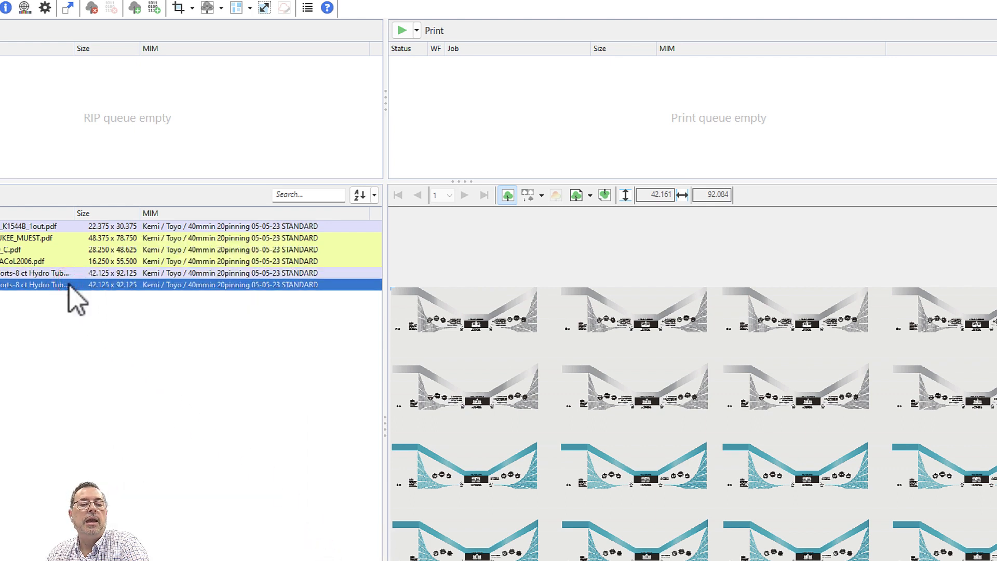
pyautogui.doubleClick(68, 282)
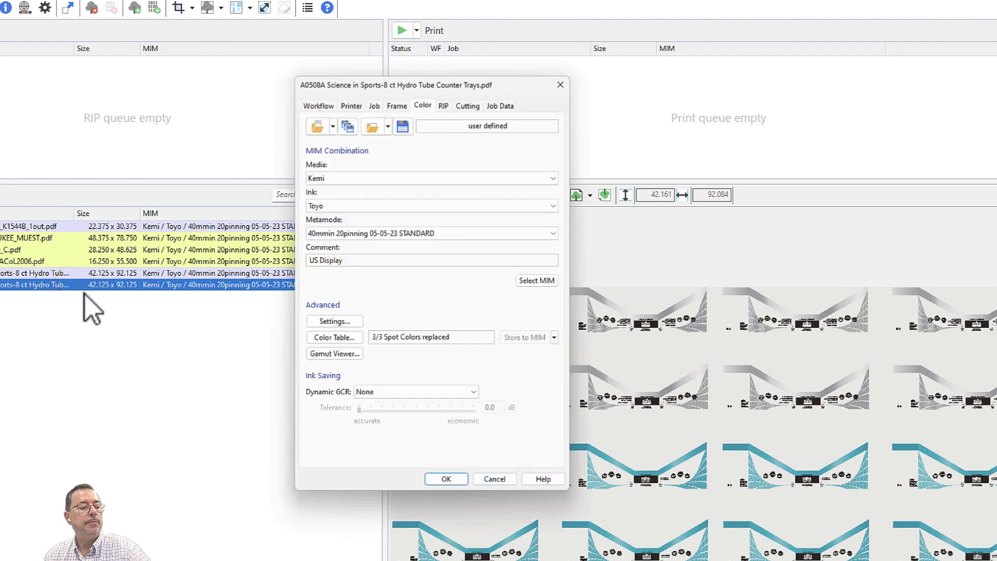
pyautogui.click(328, 338)
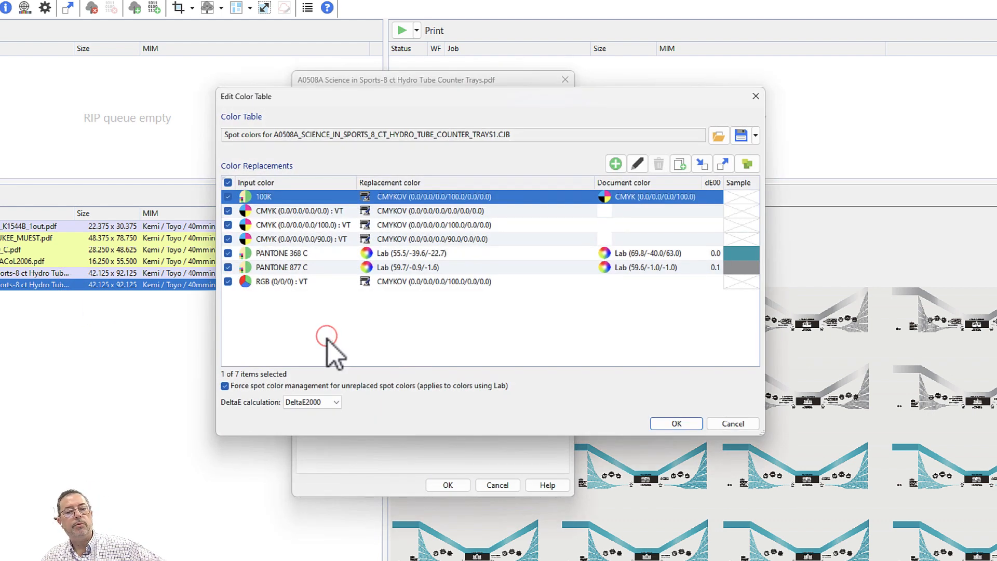
pyautogui.click(427, 253)
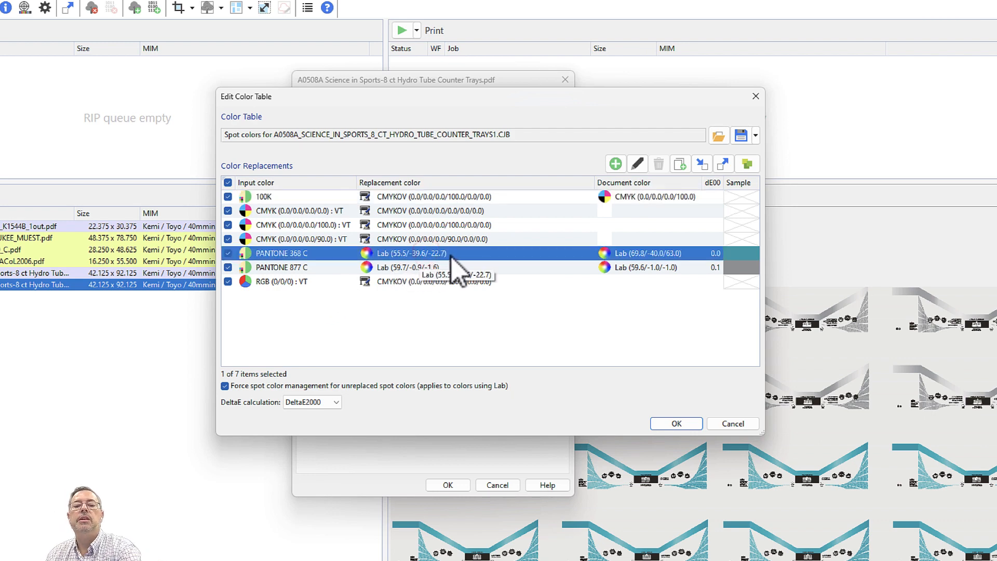
pyautogui.doubleClick(447, 253)
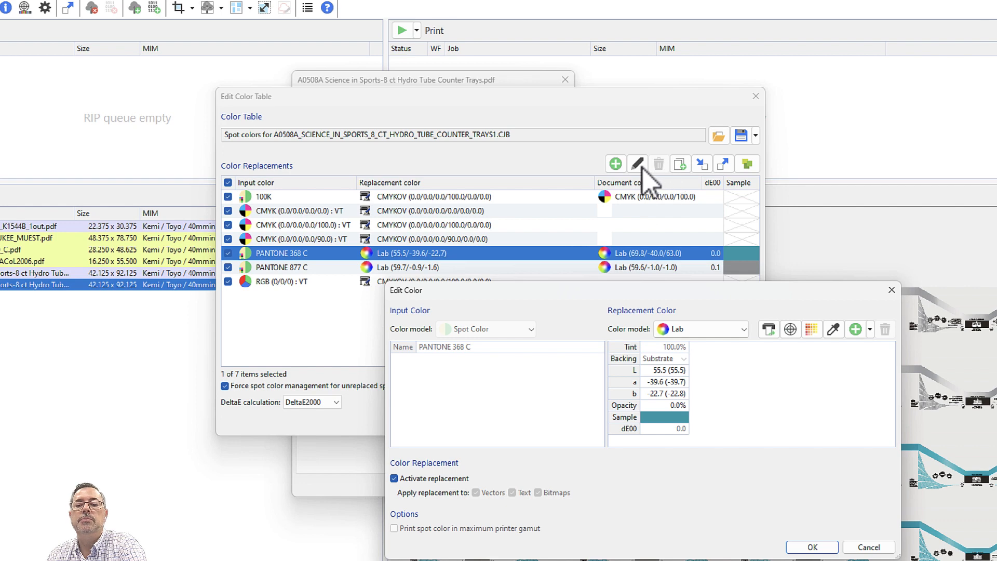
pyautogui.click(855, 330)
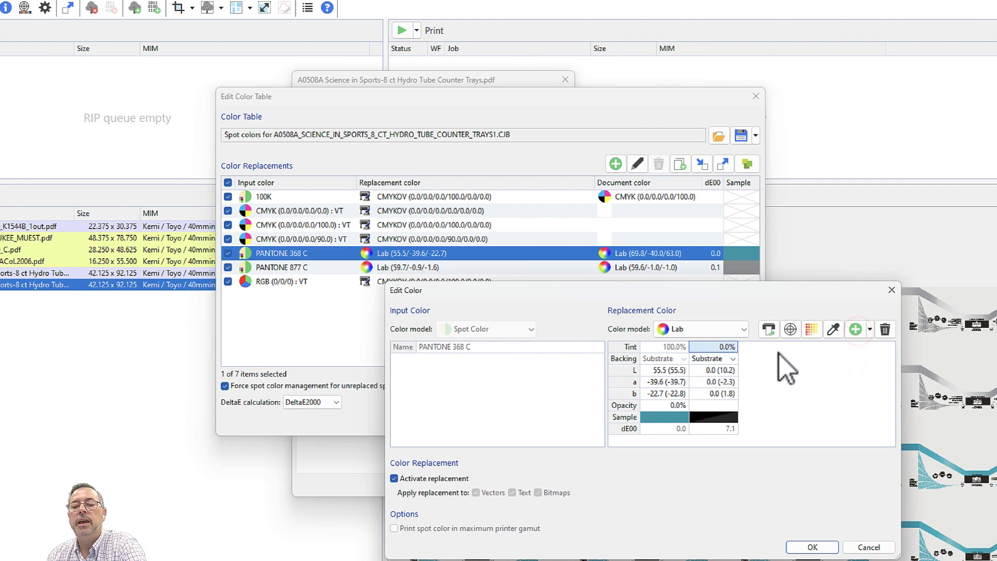
pyautogui.click(717, 347)
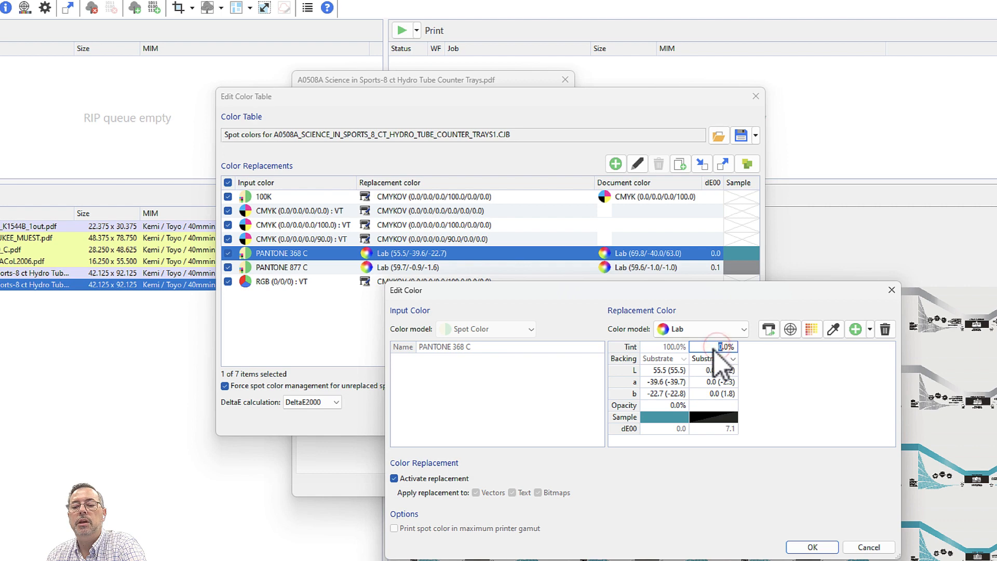
pyautogui.doubleClick(712, 347)
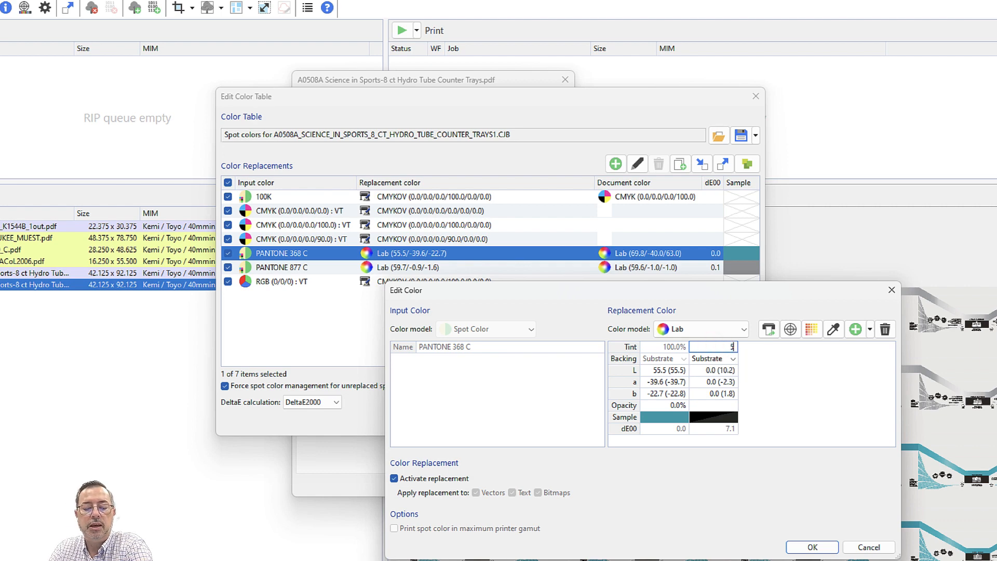
pyautogui.write('50')
pyautogui.press('Return')
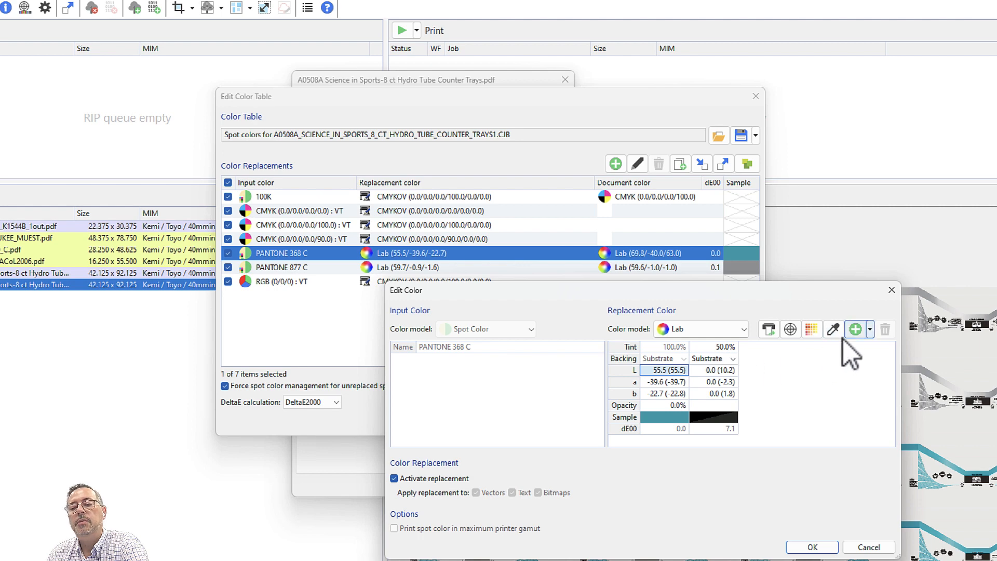
# - Add a third tint of 25% to the PANTONE 368 C replacement and delete it again
pyautogui.click(855, 329)
pyautogui.click(772, 347)
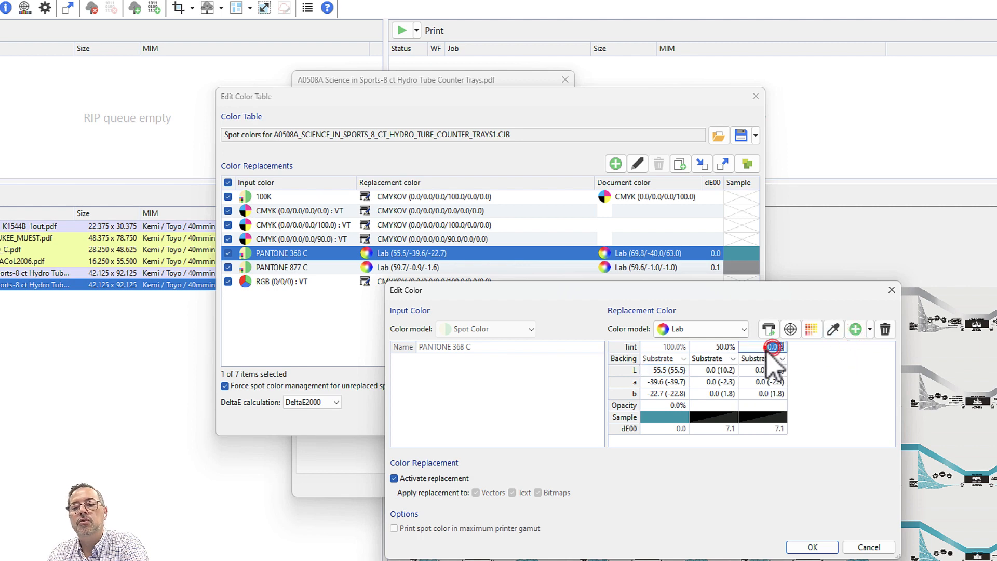
pyautogui.write('2')
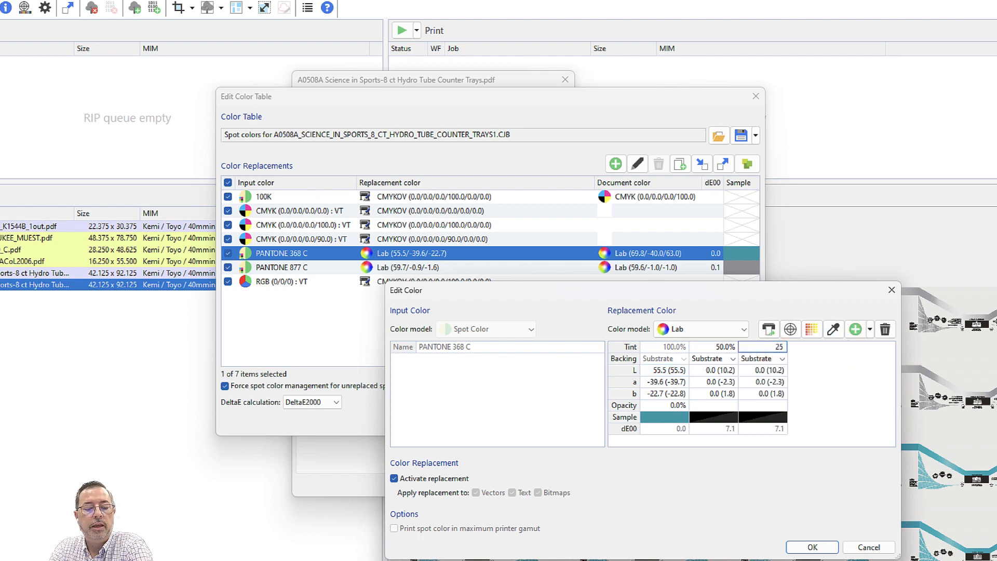
pyautogui.write('5')
pyautogui.press('Return')
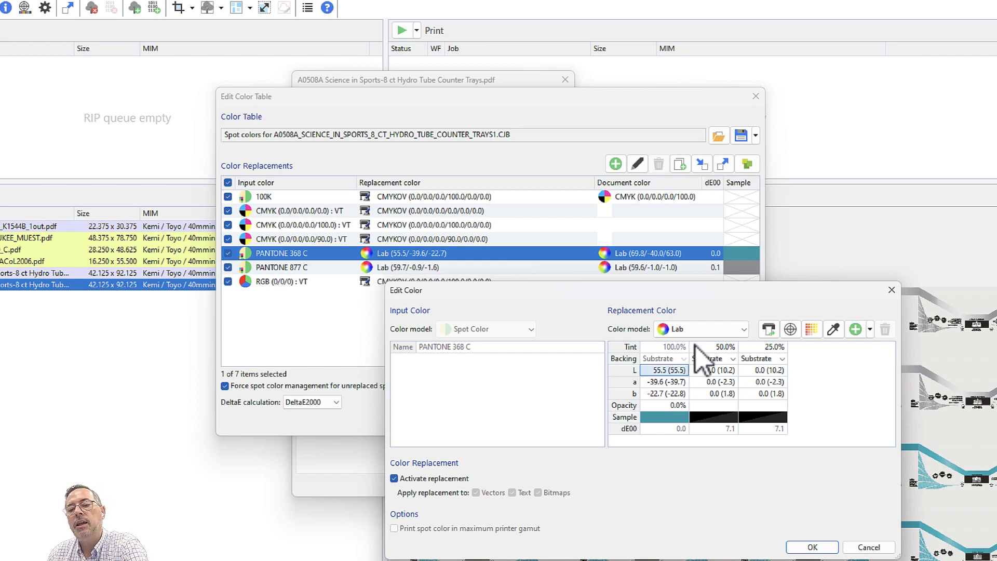
pyautogui.click(775, 347)
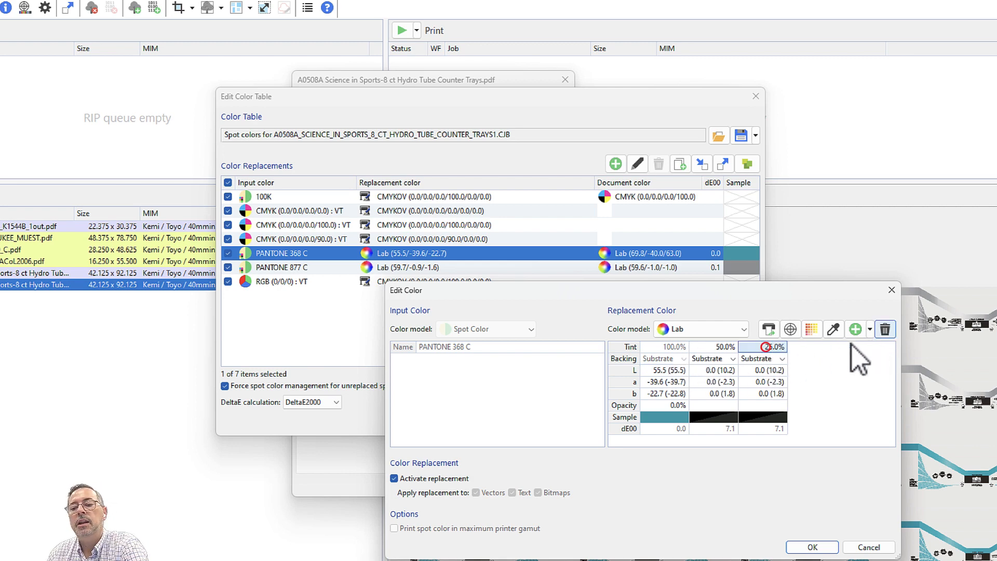
pyautogui.click(885, 329)
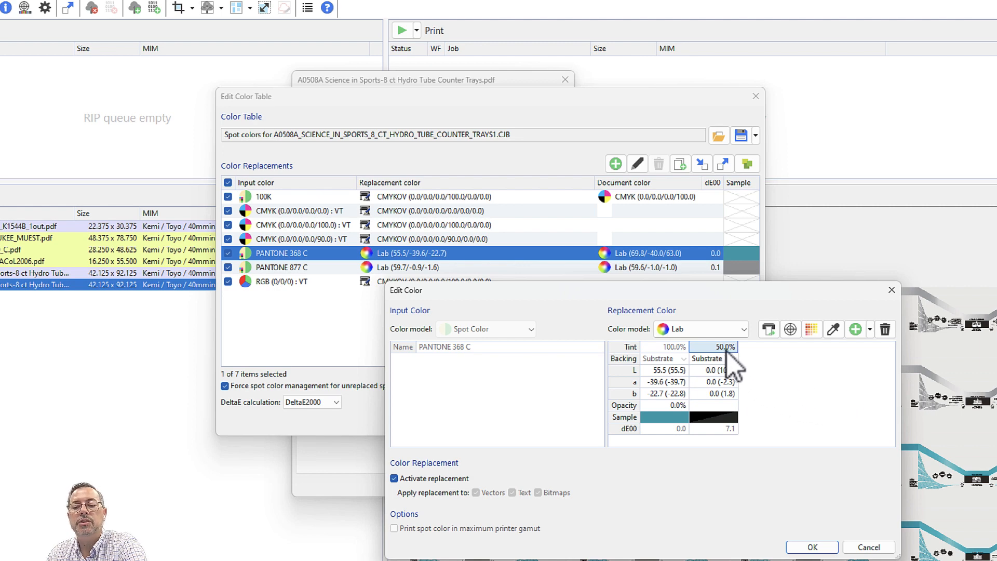
# - Measure the Lab color of PANTONE 368 C's 50% tint with the X-Rite i1Pro2 and apply the replacement to the duplicate job
pyautogui.click(812, 547)
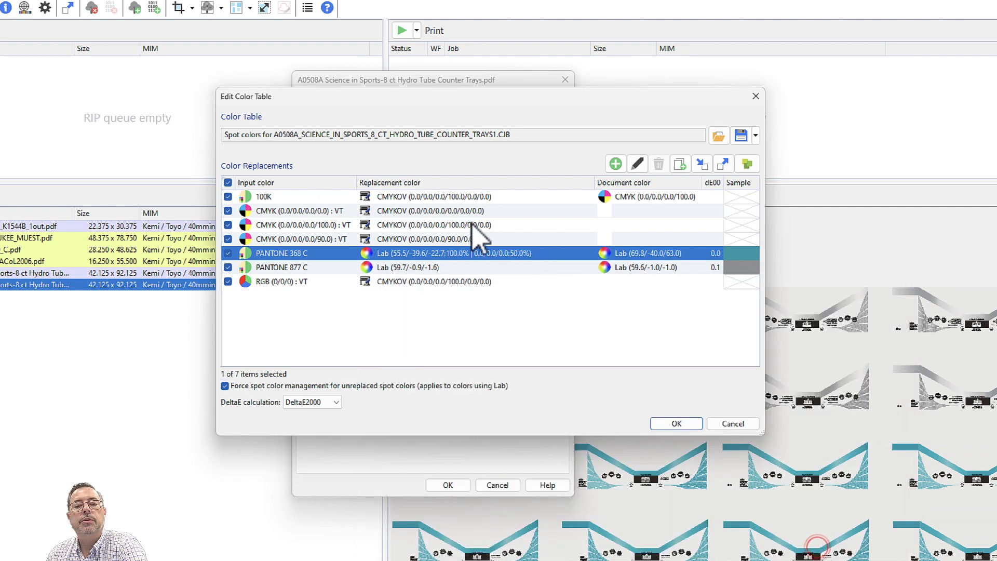
pyautogui.click(463, 251)
pyautogui.doubleClick(463, 251)
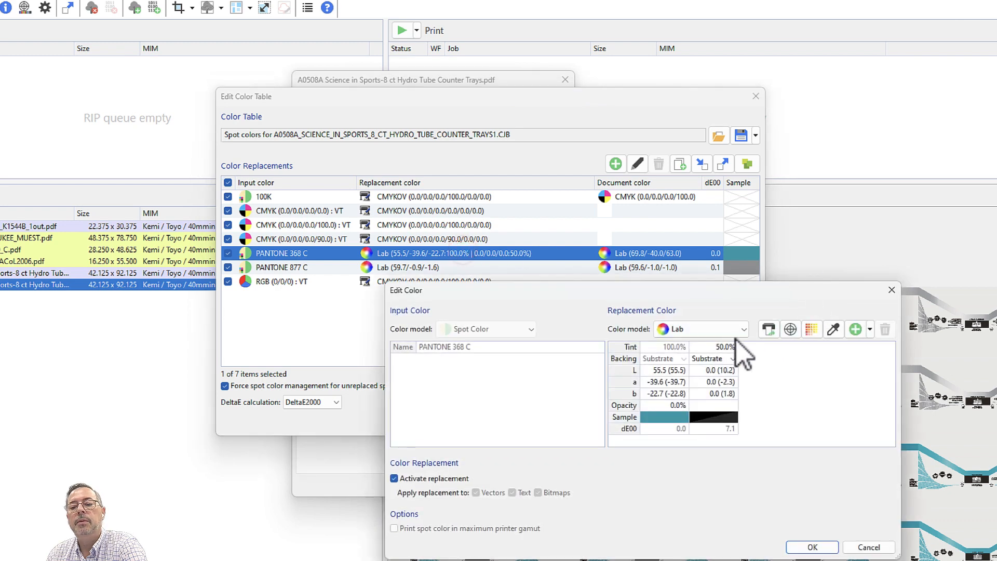
pyautogui.click(720, 347)
pyautogui.click(791, 330)
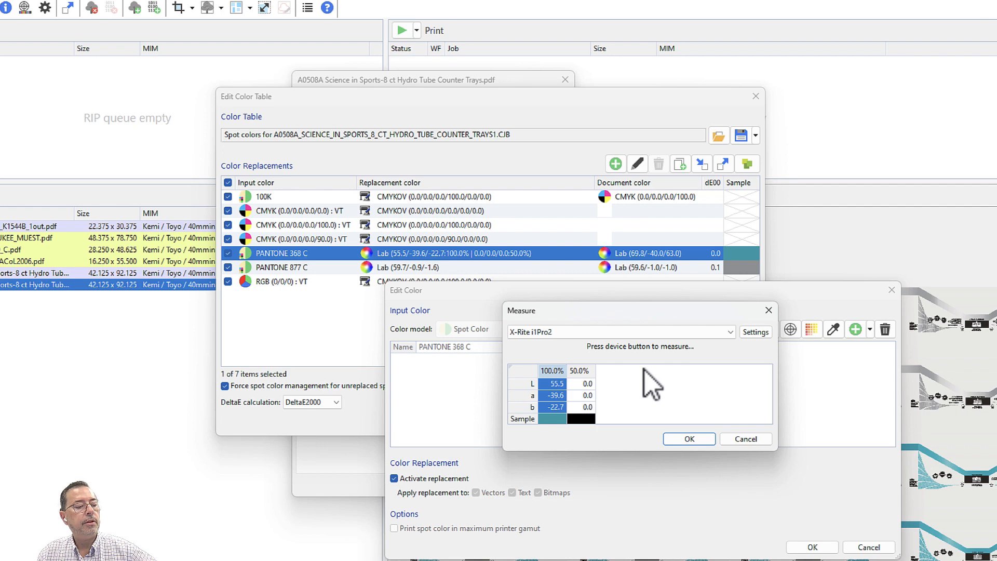
pyautogui.click(579, 370)
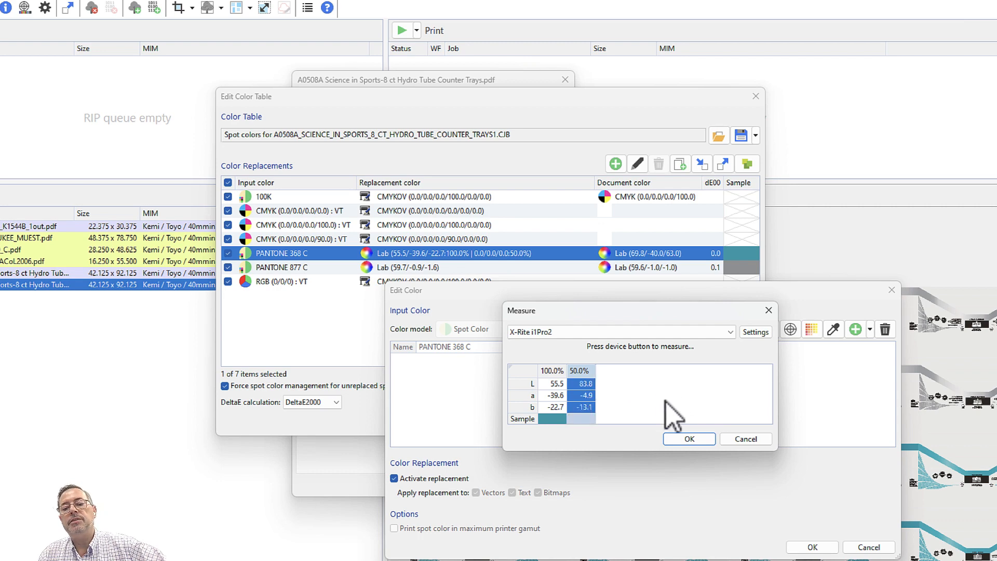
pyautogui.click(694, 438)
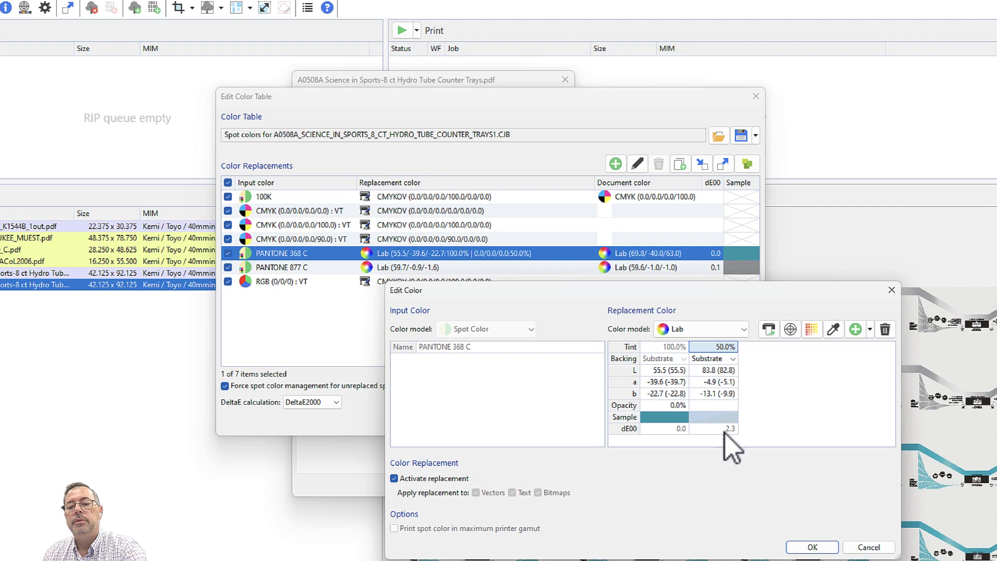
pyautogui.click(811, 548)
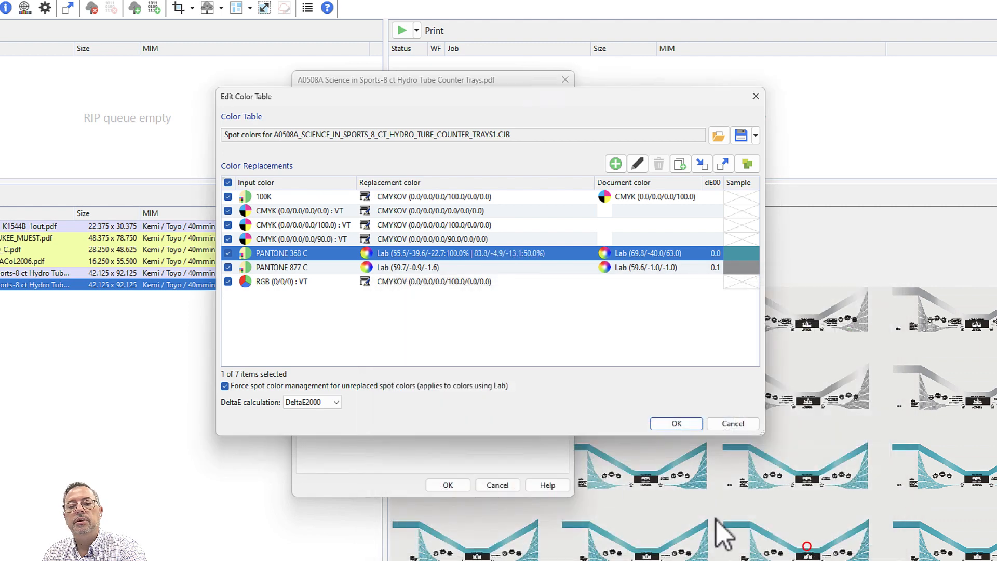
pyautogui.click(677, 424)
pyautogui.click(448, 484)
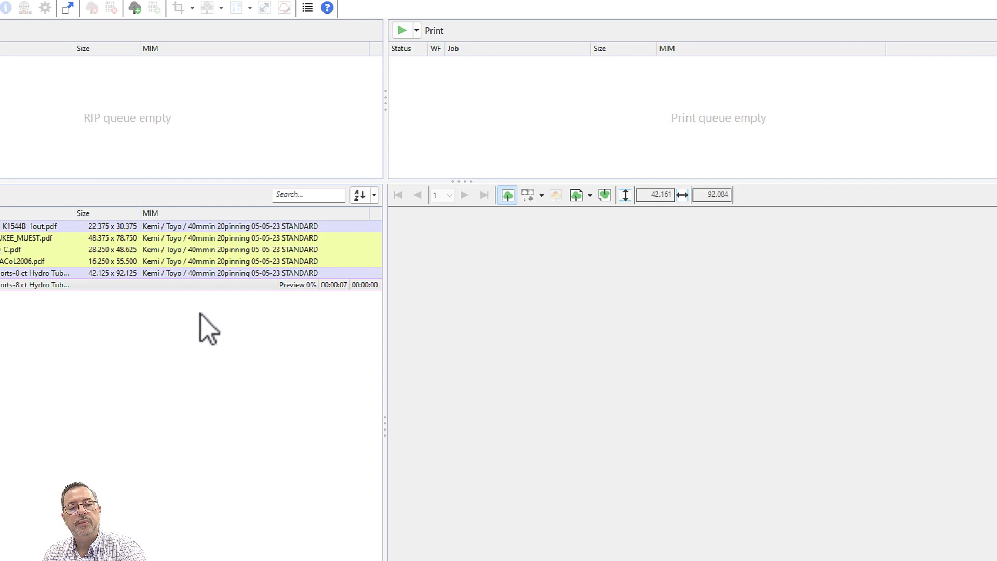
# - Compare the previews of the original and duplicate A0508A Science in Sports jobs by switching between them
pyautogui.click(157, 274)
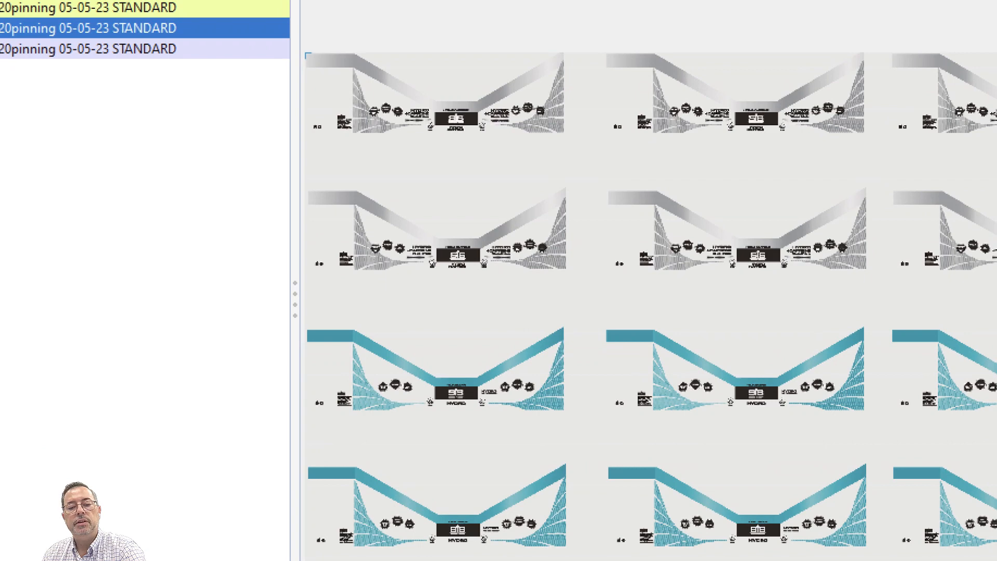
pyautogui.click(89, 49)
pyautogui.press('Up')
pyautogui.press('Down')
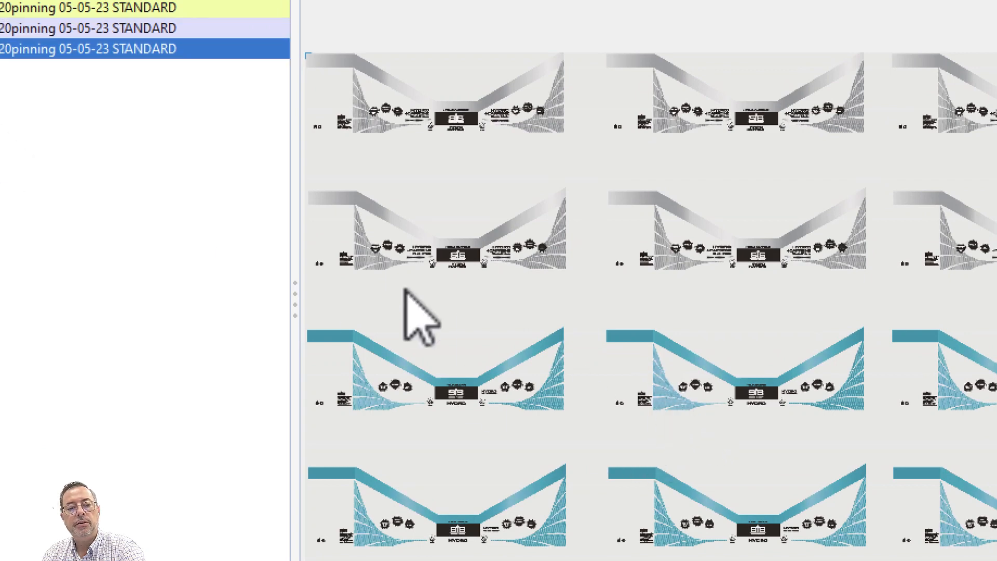
pyautogui.press('Up')
pyautogui.click(89, 48)
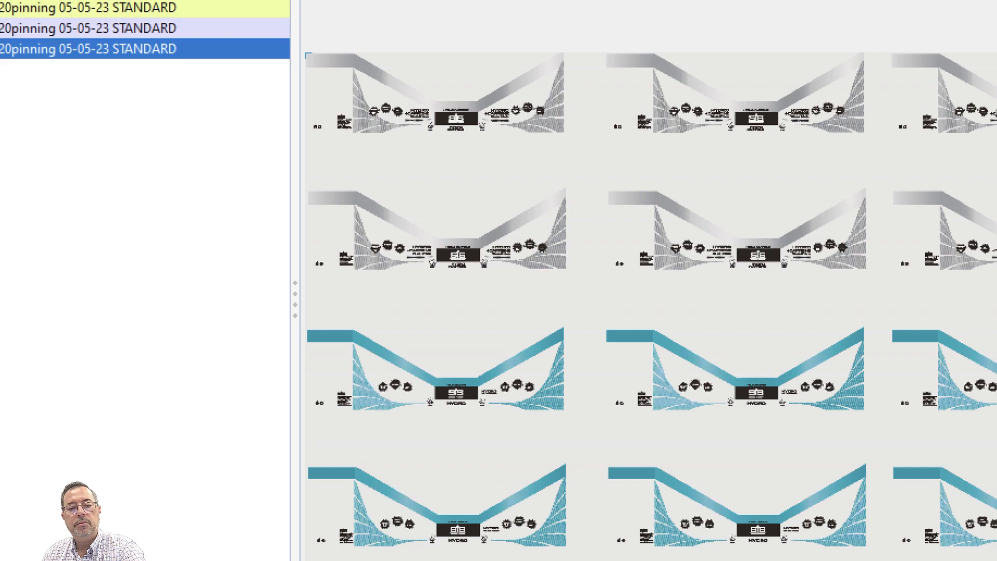
pyautogui.click(88, 28)
pyautogui.click(88, 49)
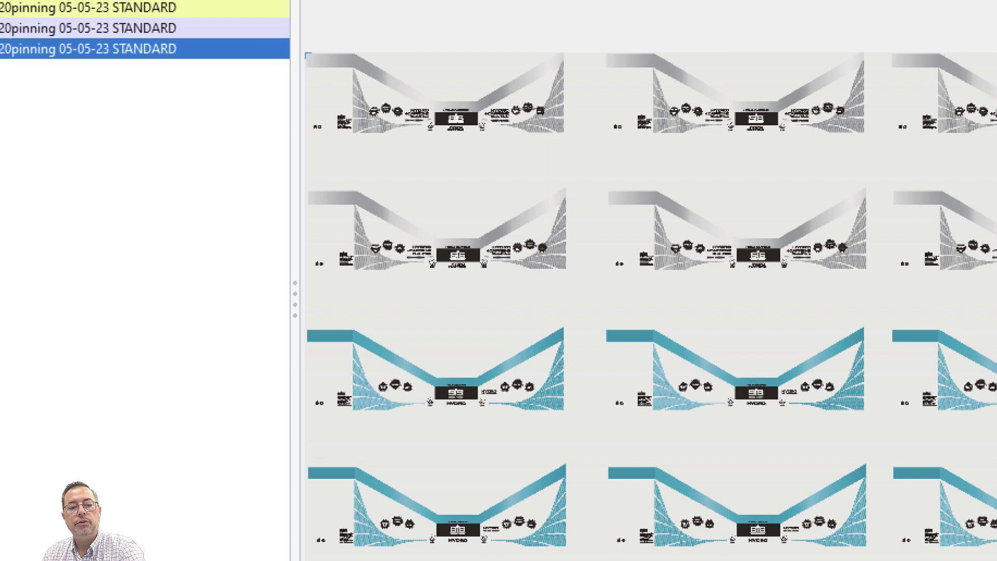
pyautogui.click(89, 28)
pyautogui.click(89, 49)
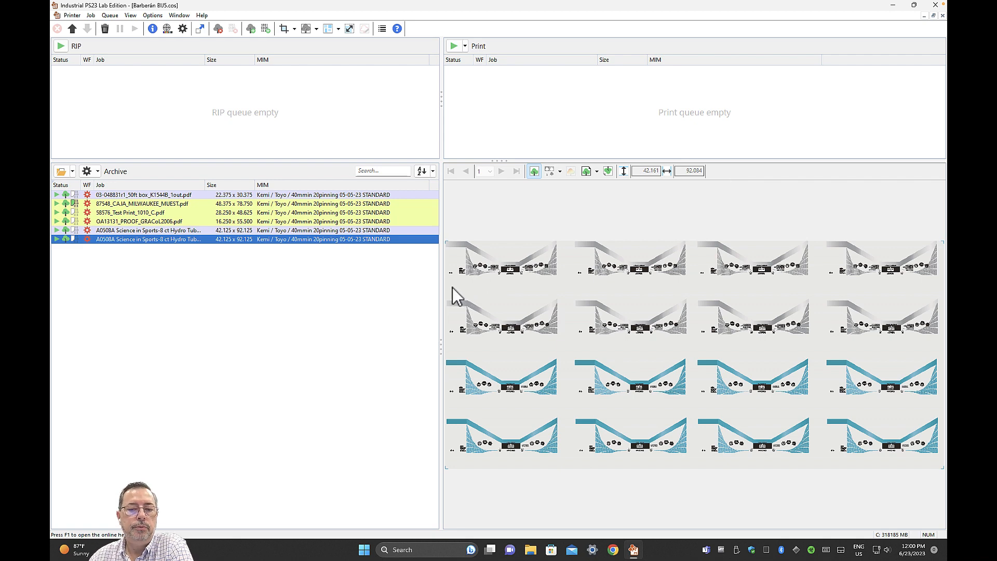
# - Examine the CMYK color replacement in the 58576_Test Print_1010_C job's color table, closing the table and job settings without changes
pyautogui.click(302, 196)
pyautogui.click(272, 213)
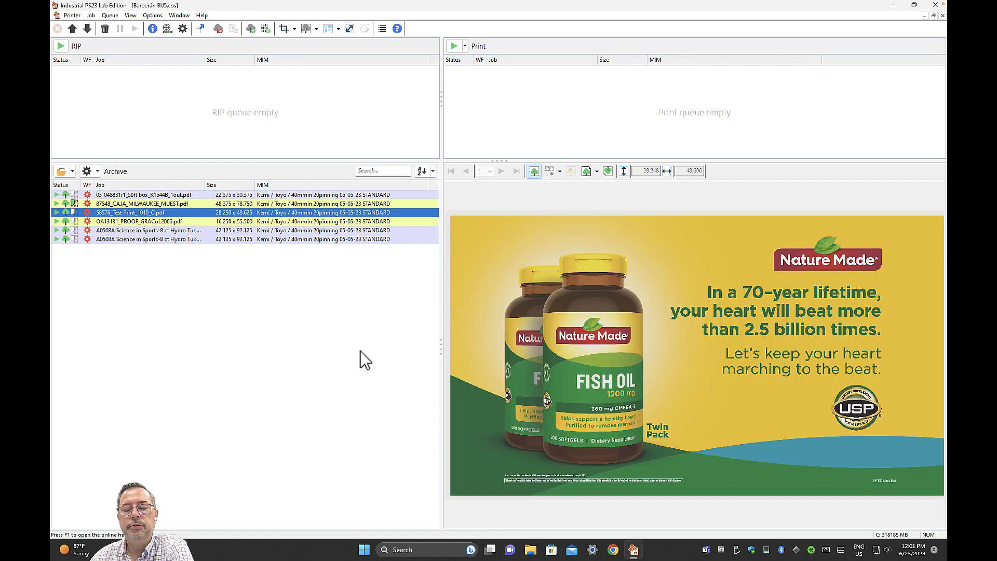
pyautogui.doubleClick(244, 212)
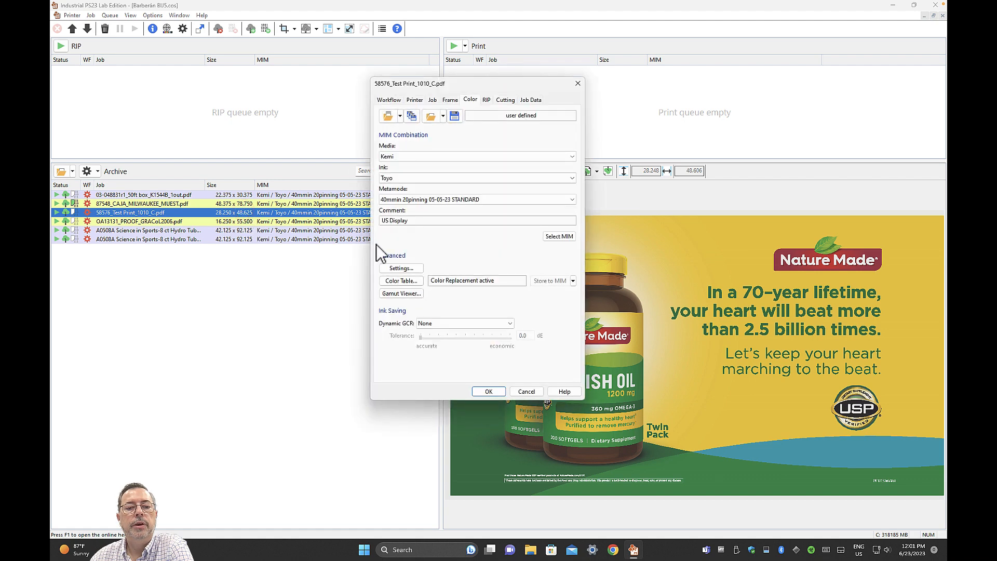
pyautogui.click(395, 280)
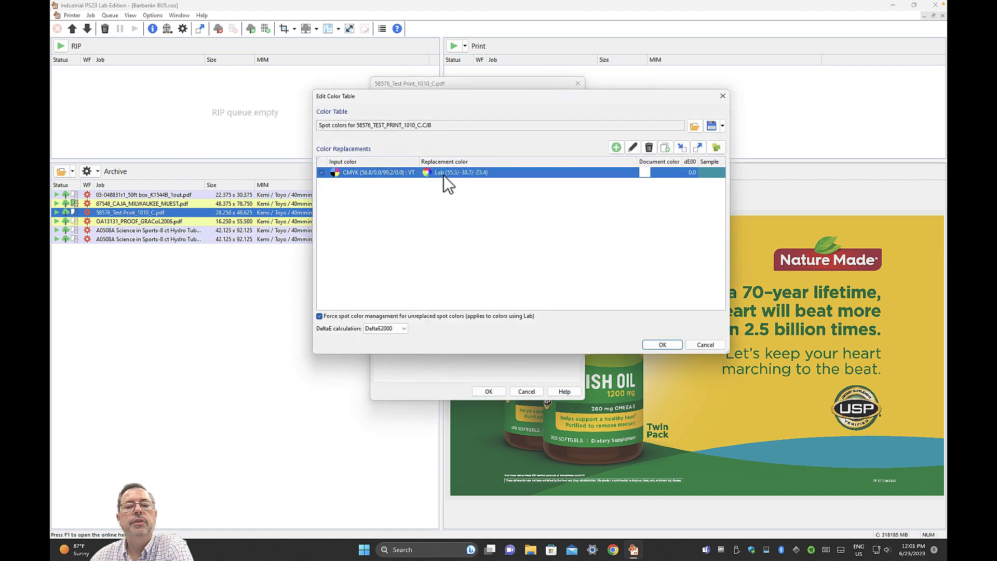
pyautogui.click(716, 347)
pyautogui.click(526, 392)
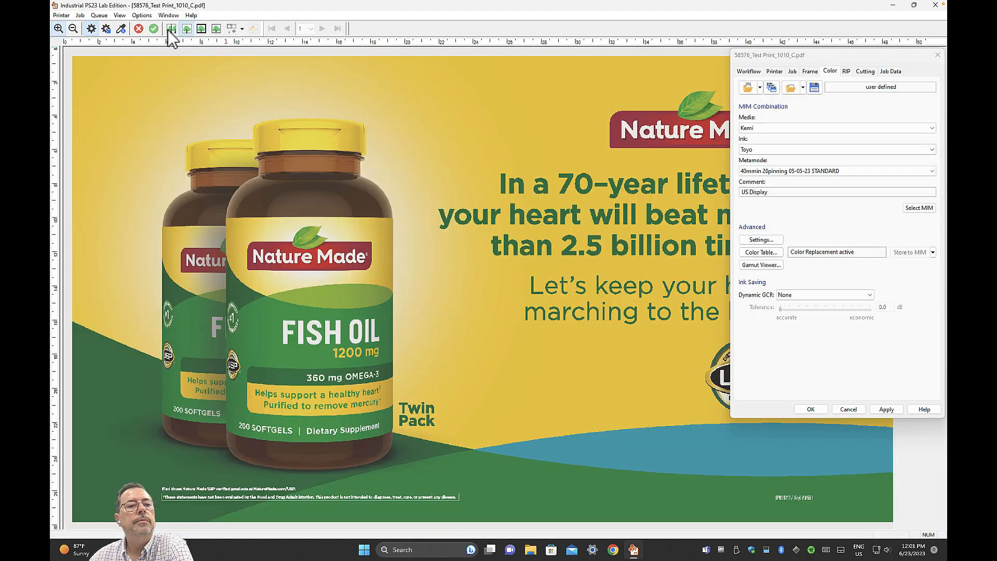
# - Sample the blue wave's CMYK color from the Nature Made job preview as an input color, discarding the entry and job settings
pyautogui.click(121, 28)
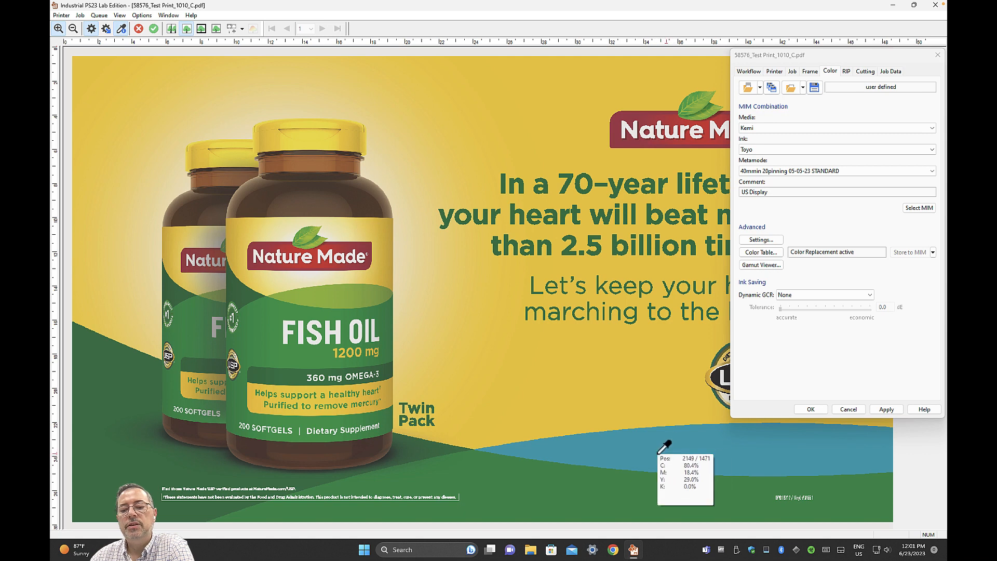
pyautogui.click(669, 445)
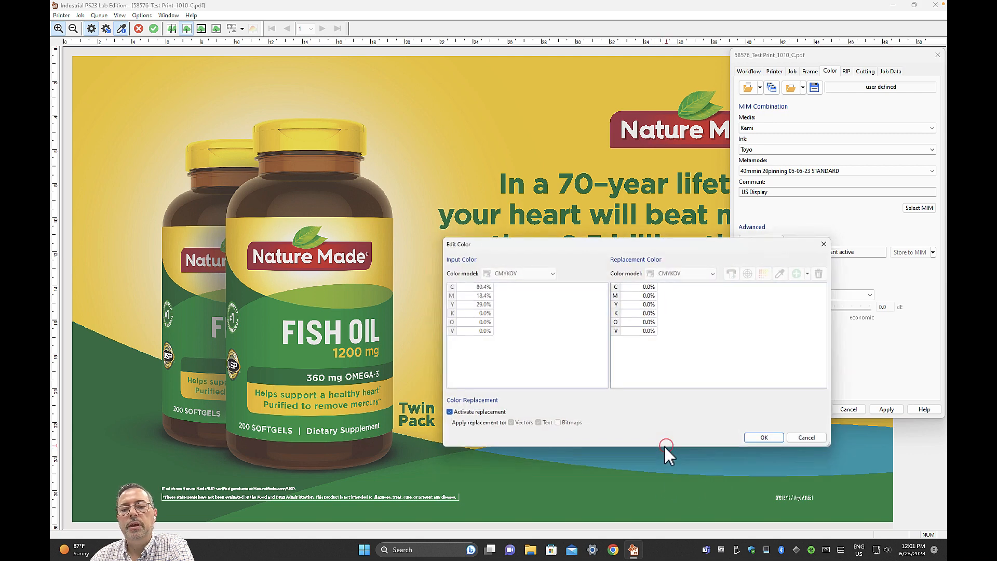
pyautogui.click(808, 439)
pyautogui.click(863, 411)
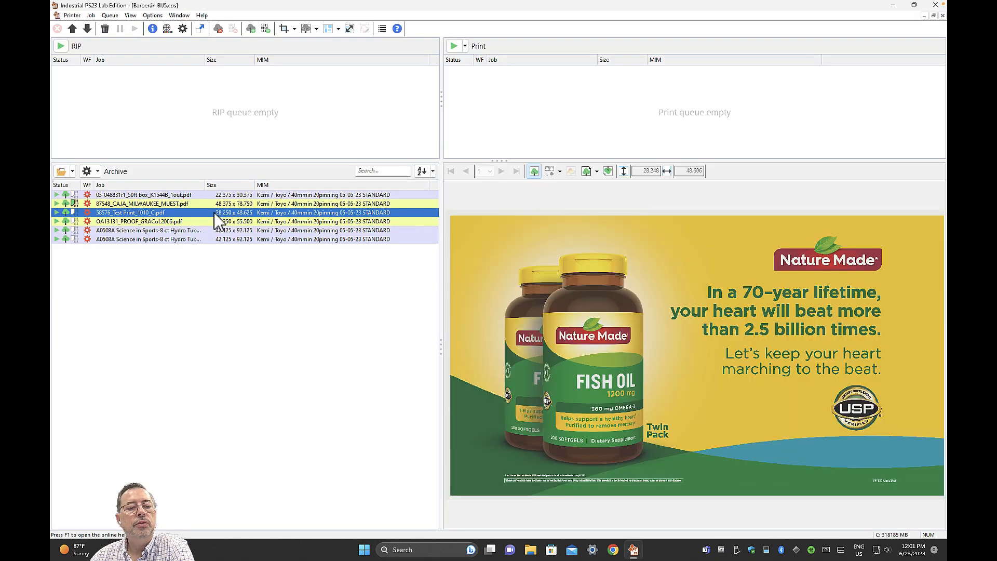
# - Convert the Lab replacement in the 58576_Test Print_1010_C job's color table to CMYKOV device color and go through its M, Y and K values
pyautogui.doubleClick(214, 213)
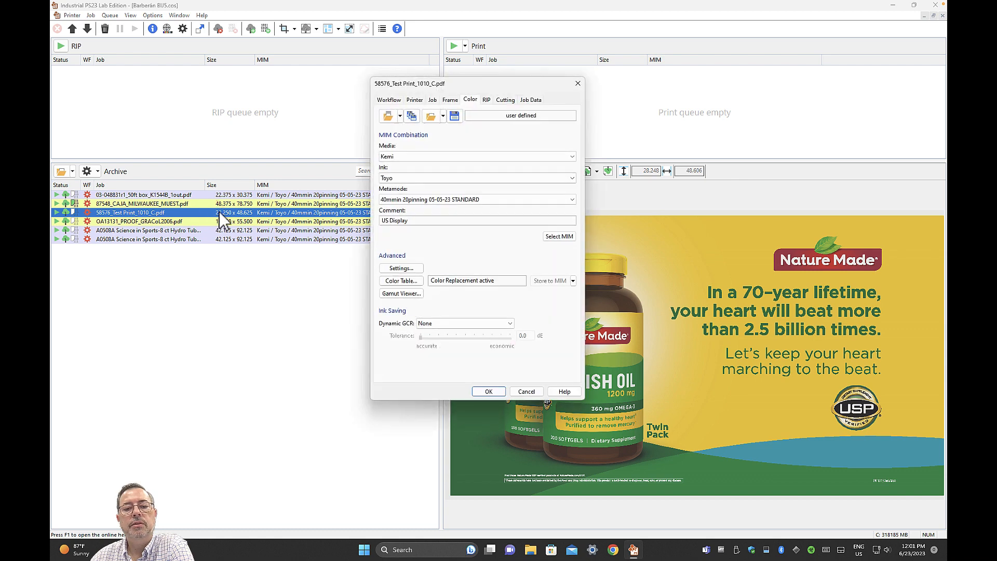
pyautogui.click(393, 281)
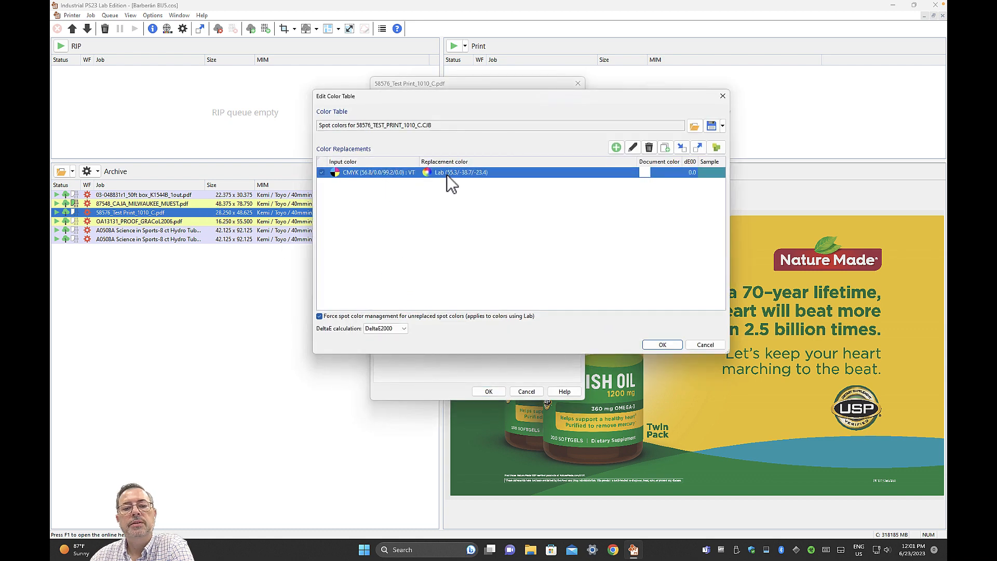
pyautogui.click(468, 173)
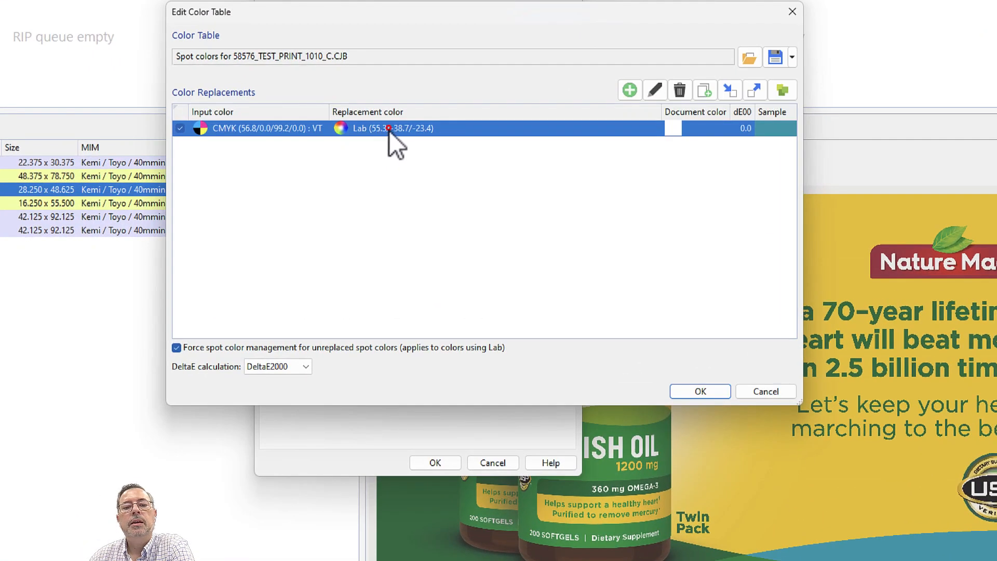
pyautogui.doubleClick(389, 130)
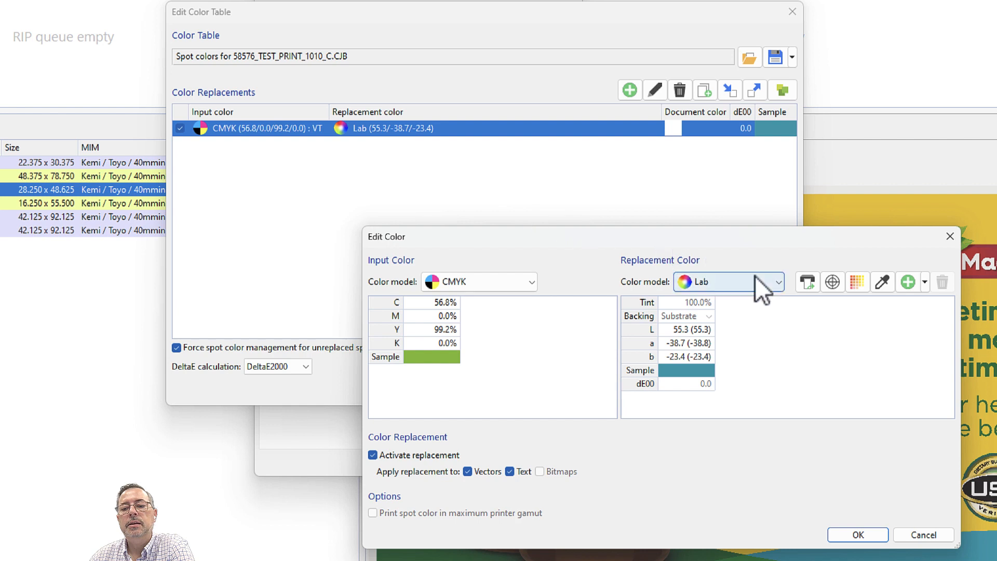
pyautogui.click(812, 292)
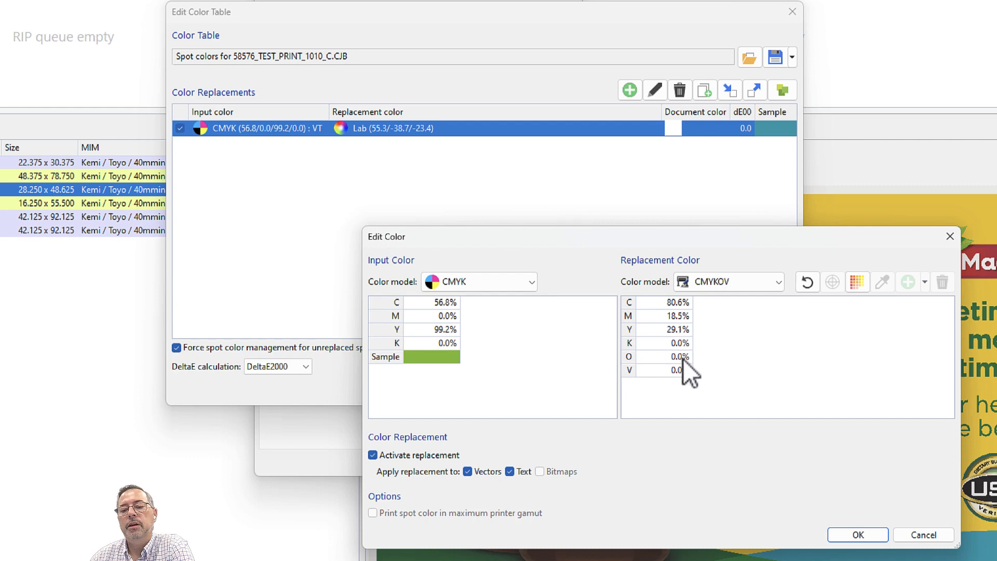
pyautogui.click(670, 316)
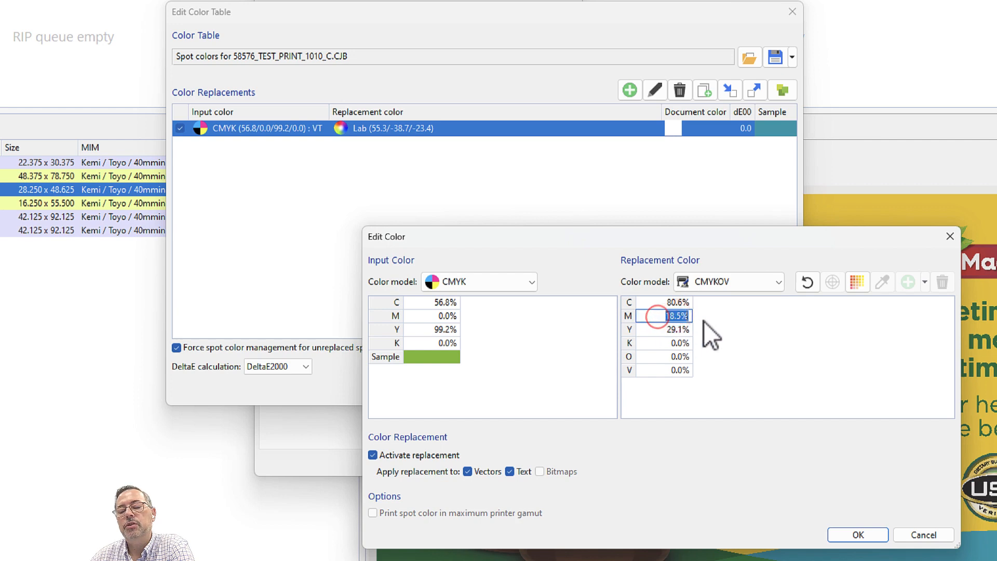
pyautogui.click(675, 329)
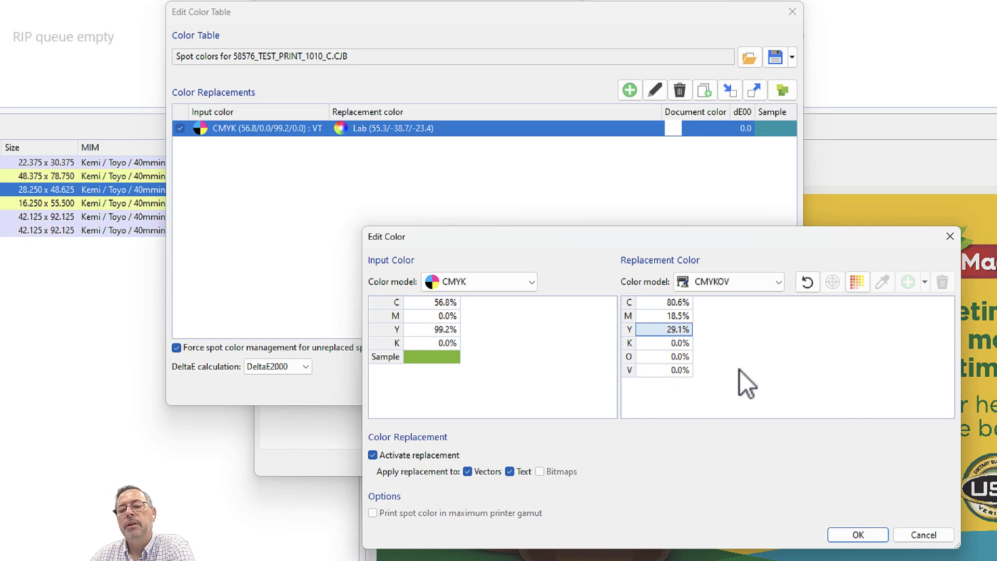
pyautogui.click(678, 344)
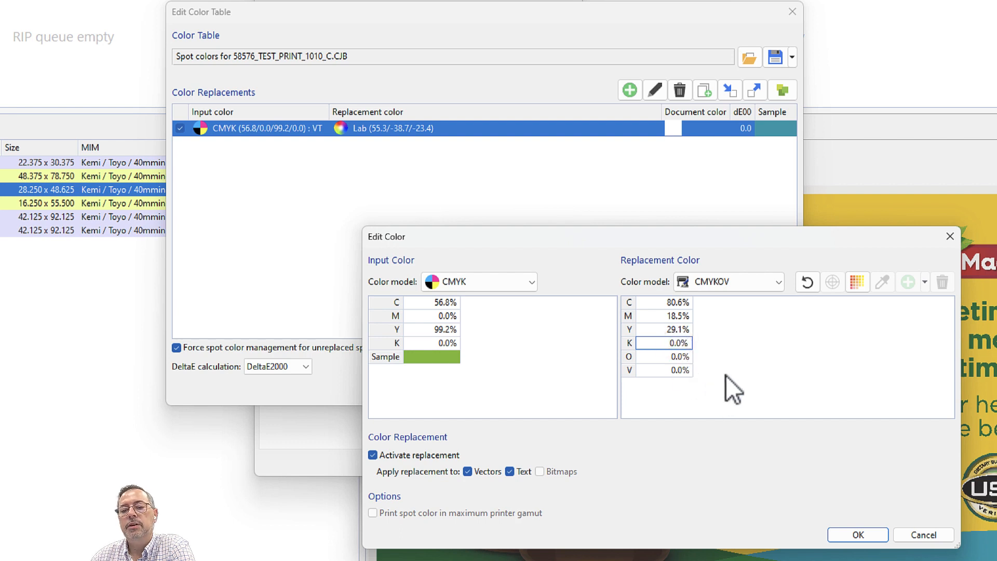
# - Reset the replacement to its original Lab color, convert it to device color once more and reset it again
pyautogui.click(807, 285)
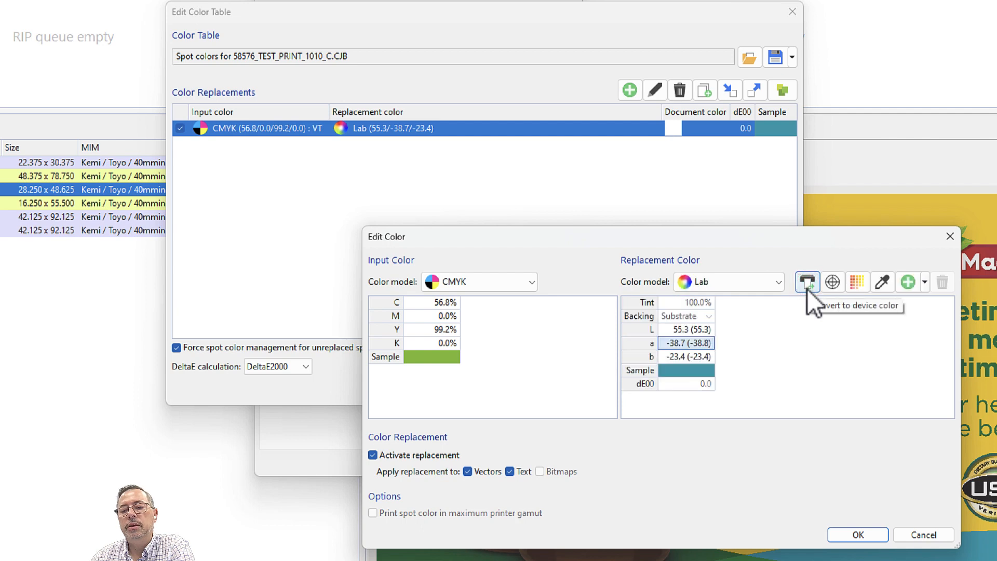
pyautogui.click(807, 285)
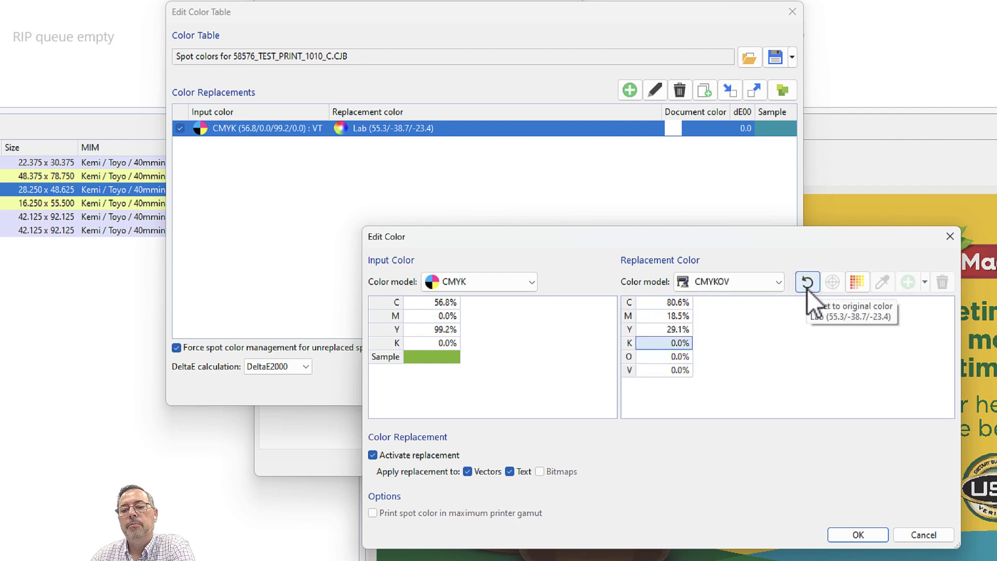
pyautogui.click(808, 286)
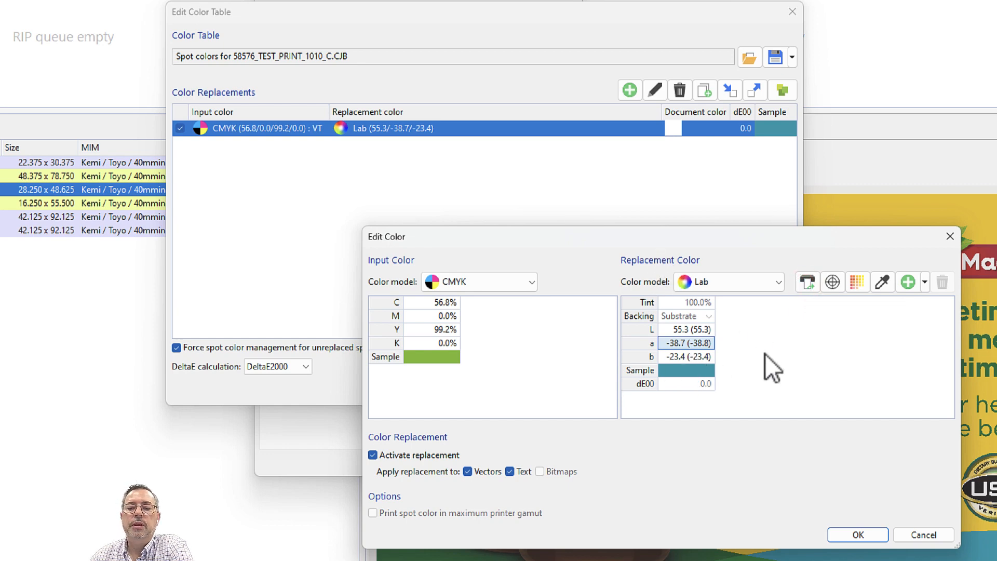
pyautogui.click(780, 355)
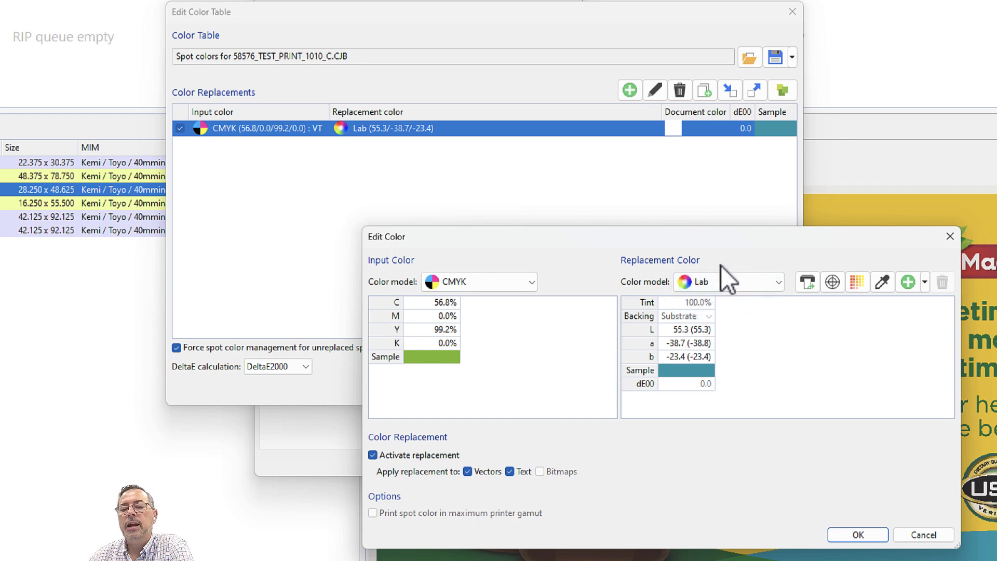
# - Change the replacement's color model to Spectral and measure its spectral color with the X-Rite i1Pro2, accepting the color edit
pyautogui.click(778, 286)
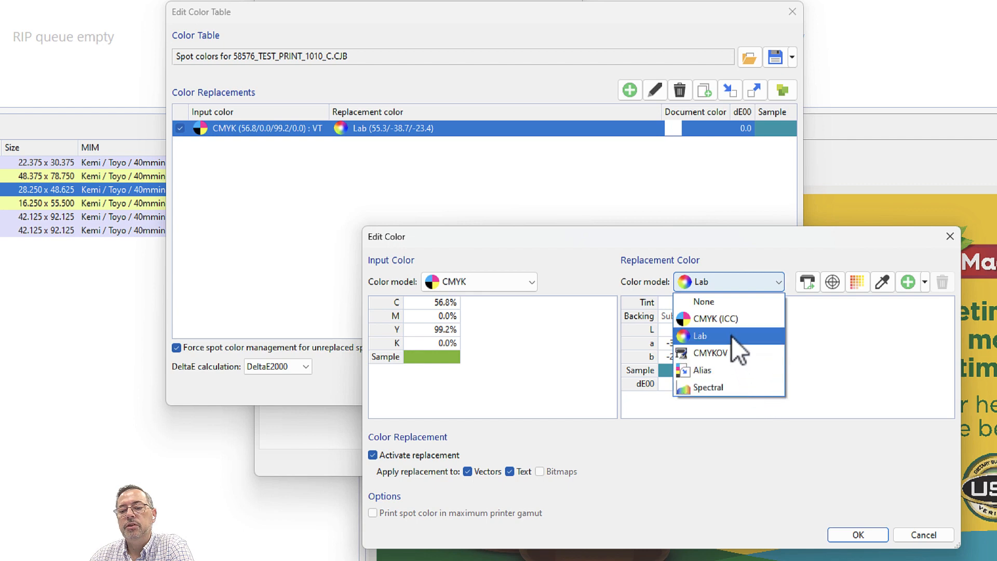
pyautogui.click(739, 391)
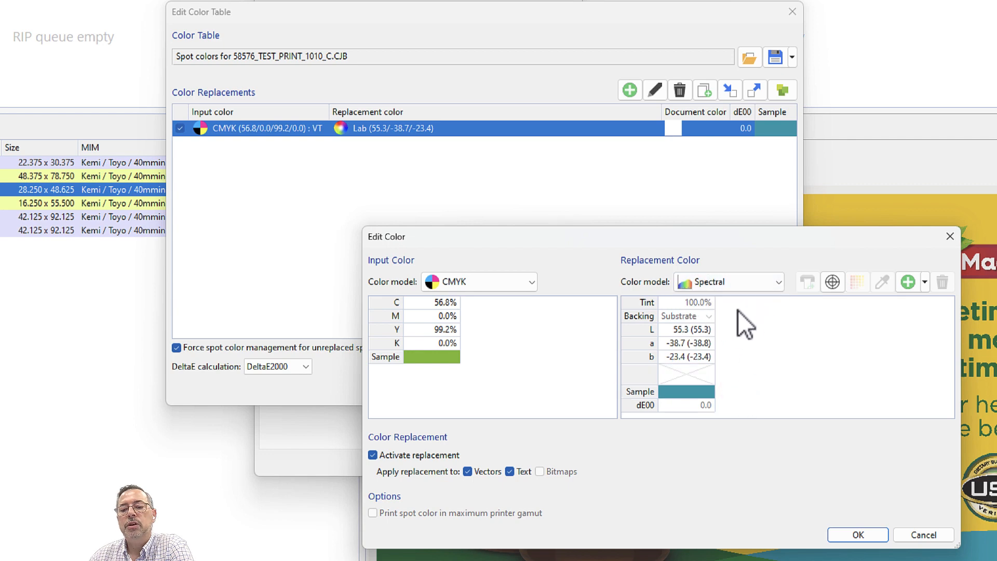
pyautogui.click(832, 283)
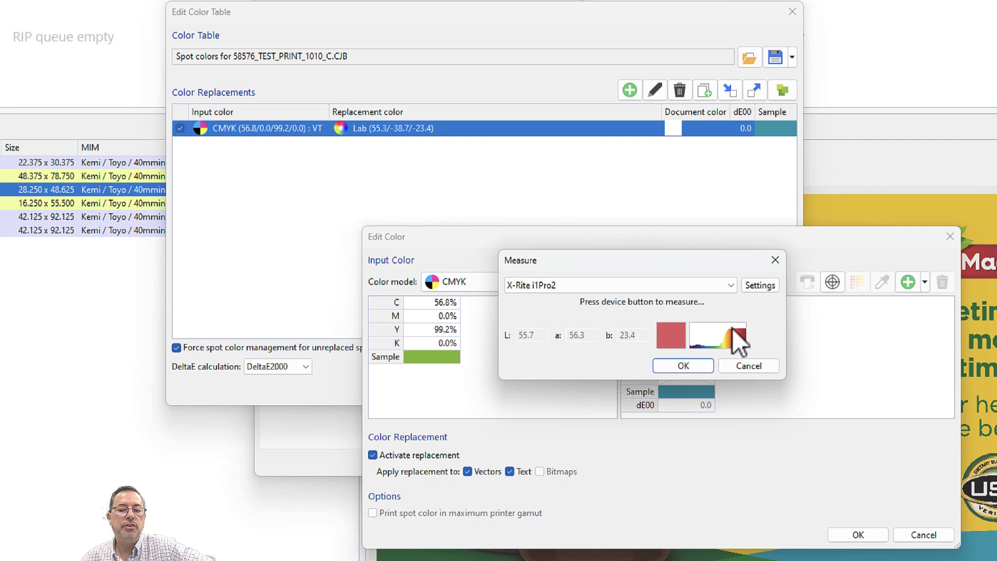
pyautogui.click(687, 369)
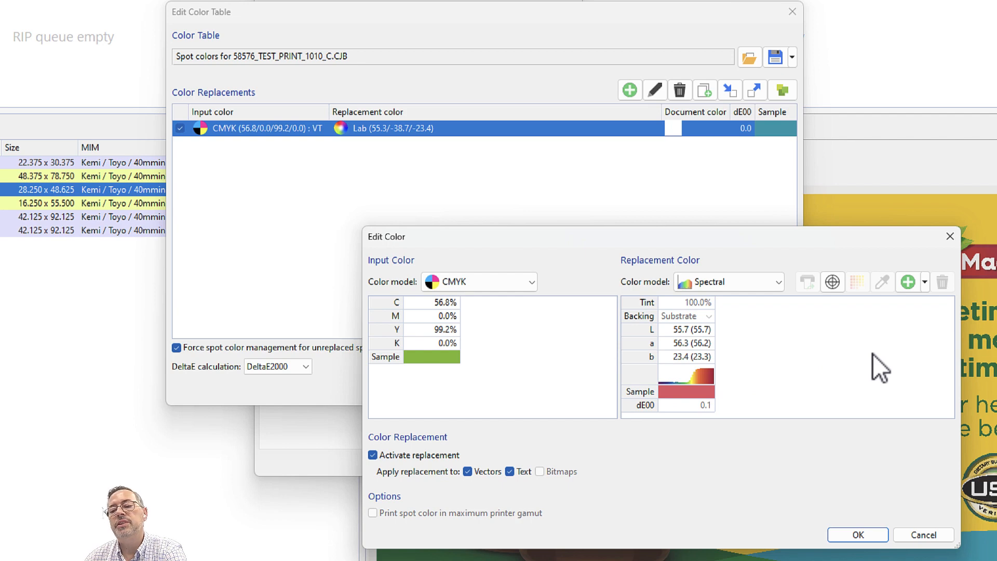
pyautogui.click(861, 536)
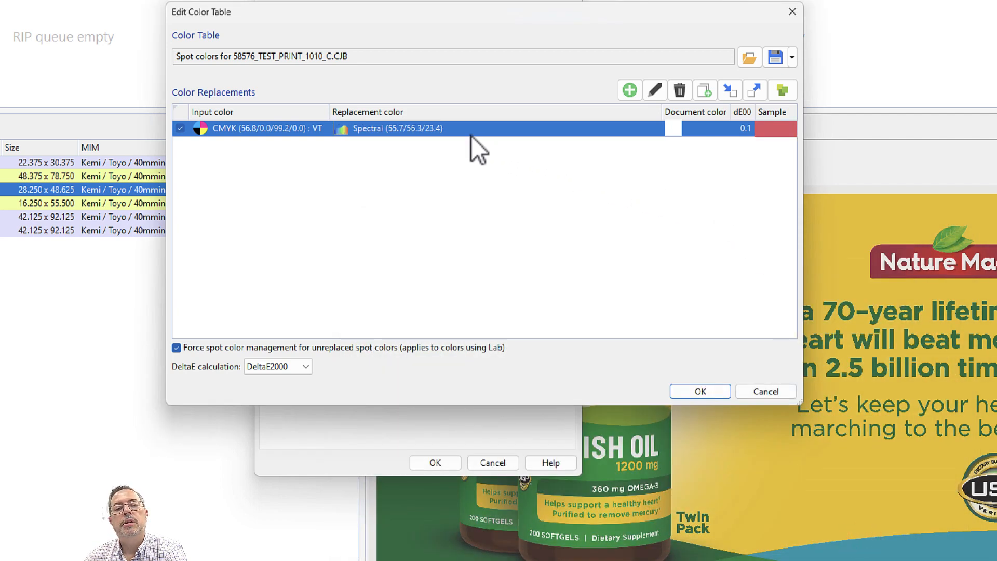
# - Try to access PantoneLIVE from the color table and discard the changes to the color table and job settings
pyautogui.click(784, 90)
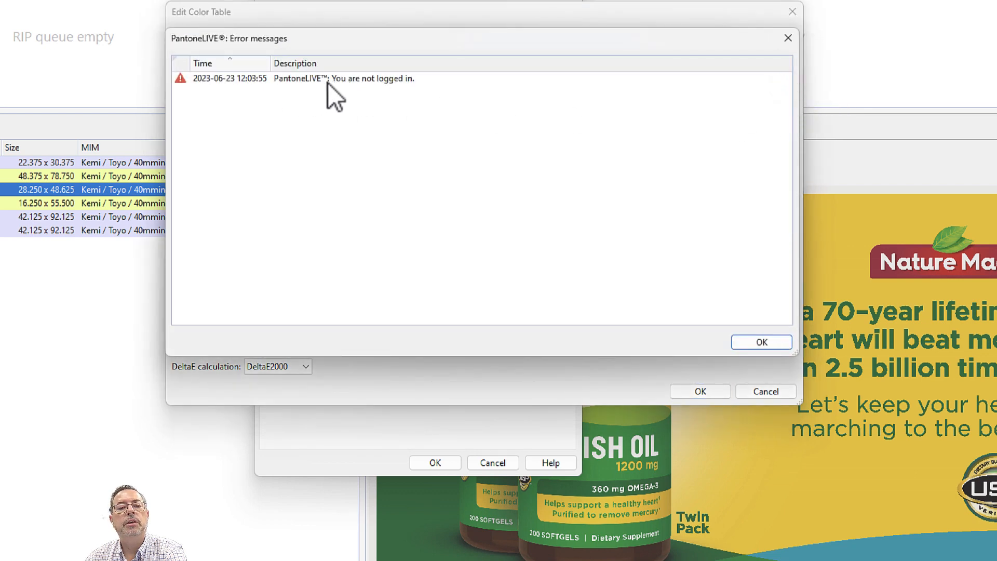
pyautogui.click(762, 341)
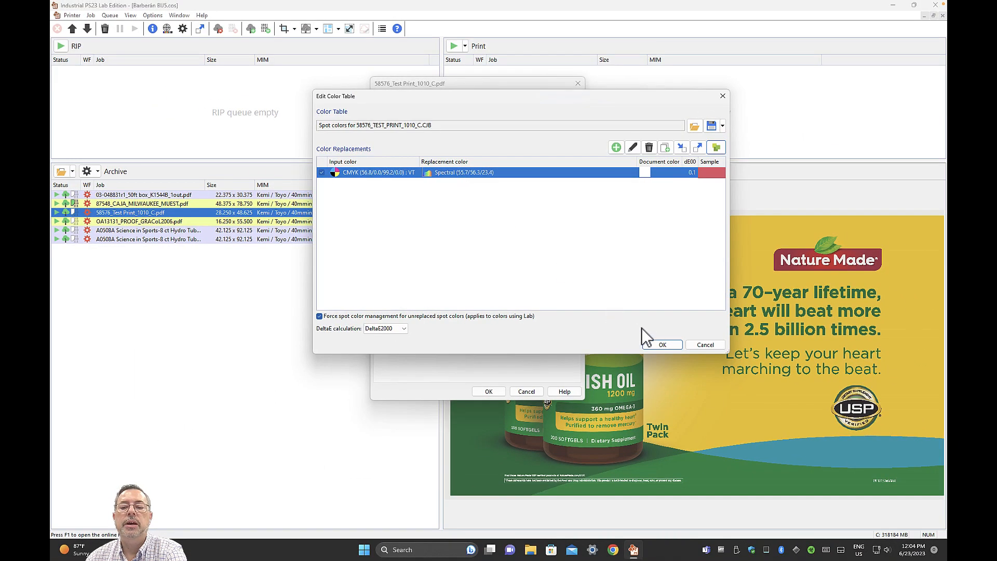
pyautogui.click(707, 344)
pyautogui.click(528, 391)
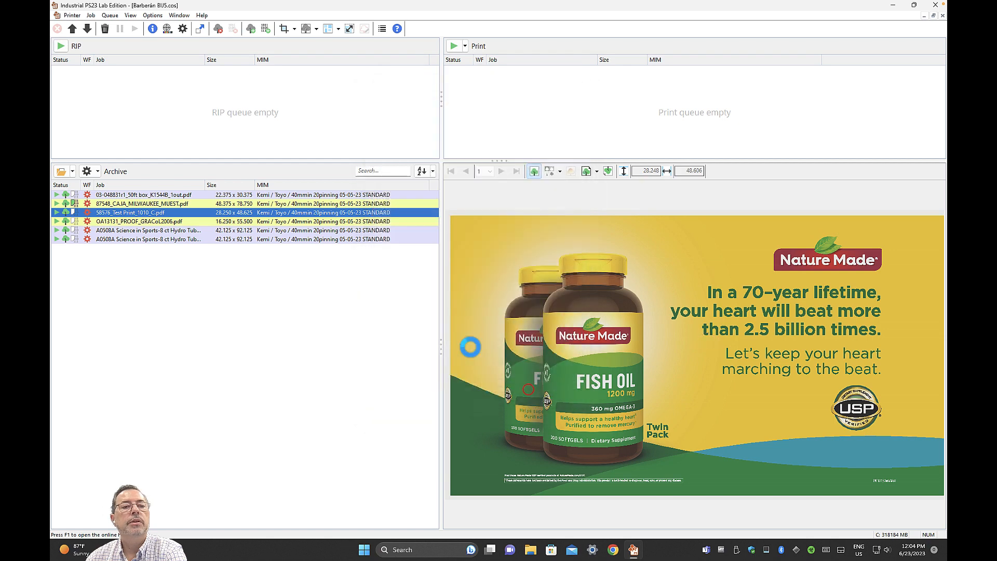
# - View the PantoneLIVE palettes window and close it
pyautogui.click(152, 15)
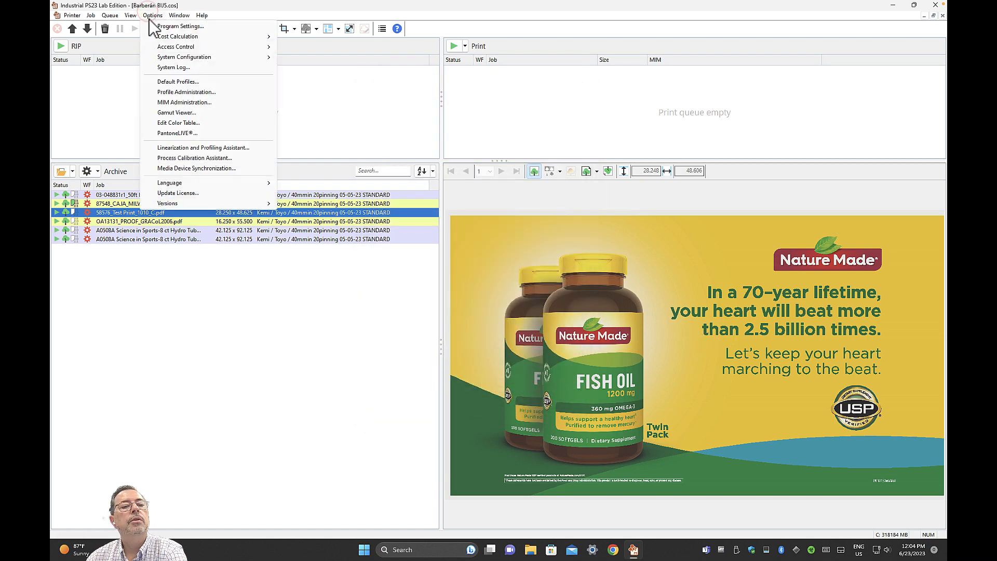
pyautogui.click(202, 133)
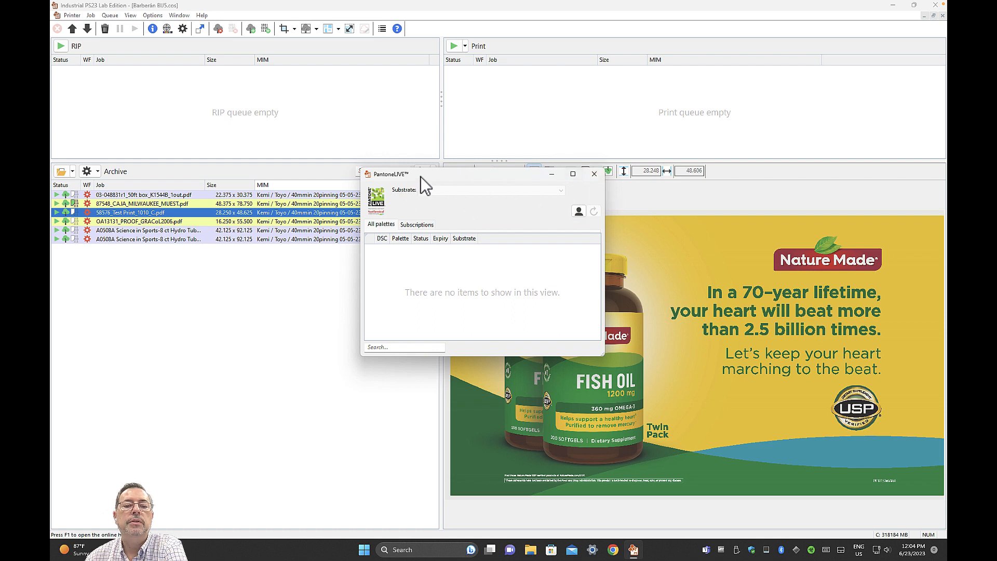
pyautogui.moveTo(420, 177); pyautogui.dragTo(407, 171)
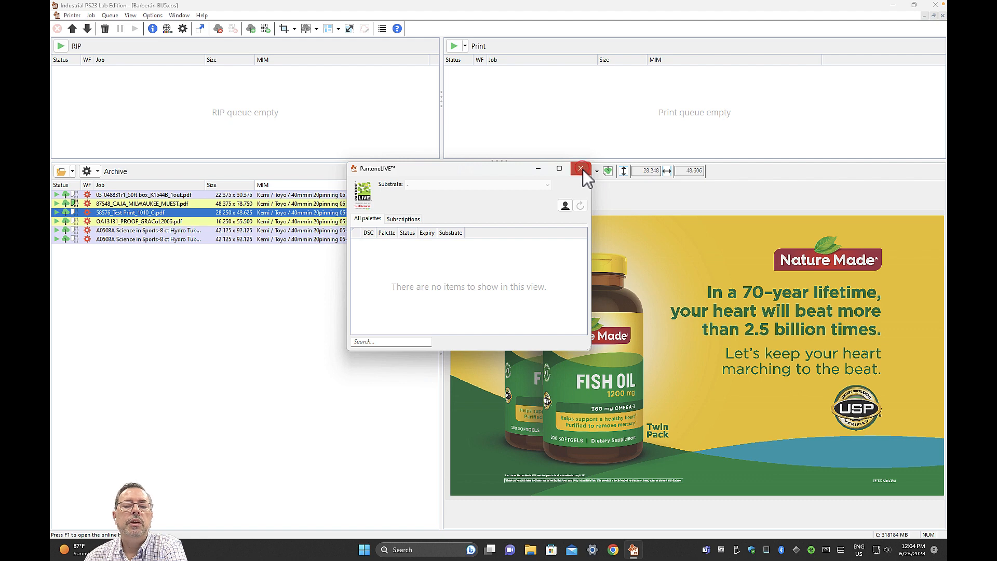
# - View the previews of the 87548_CAJA_MILWAUKEE_MUEST and A0508A Science in Sports jobs in the archive
pyautogui.click(326, 221)
pyautogui.click(323, 205)
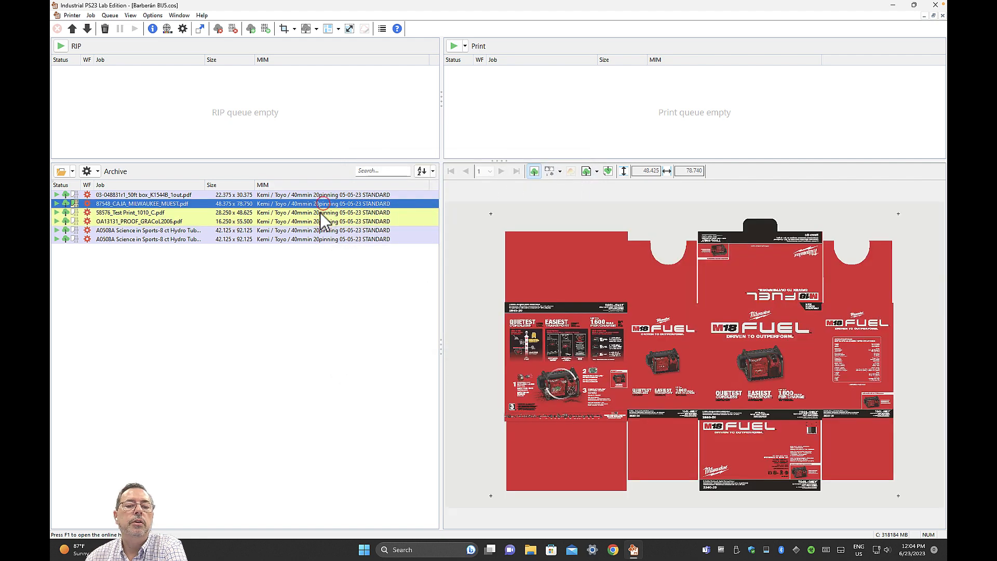
pyautogui.click(310, 230)
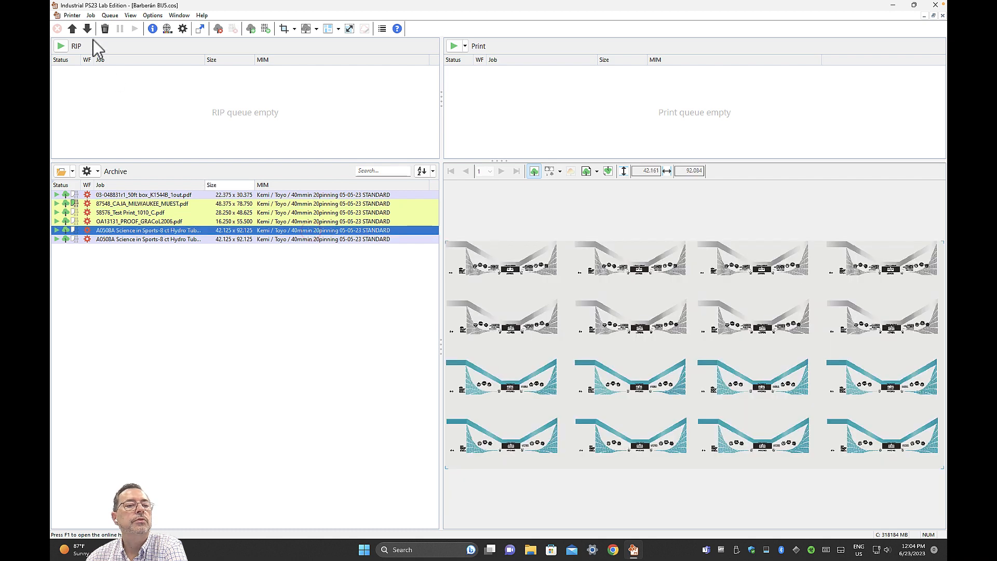
# - Examine the Barberán BIJ5, Kemi and MW hotfolders and their identifying colors in the printer properties
pyautogui.click(72, 15)
pyautogui.click(97, 90)
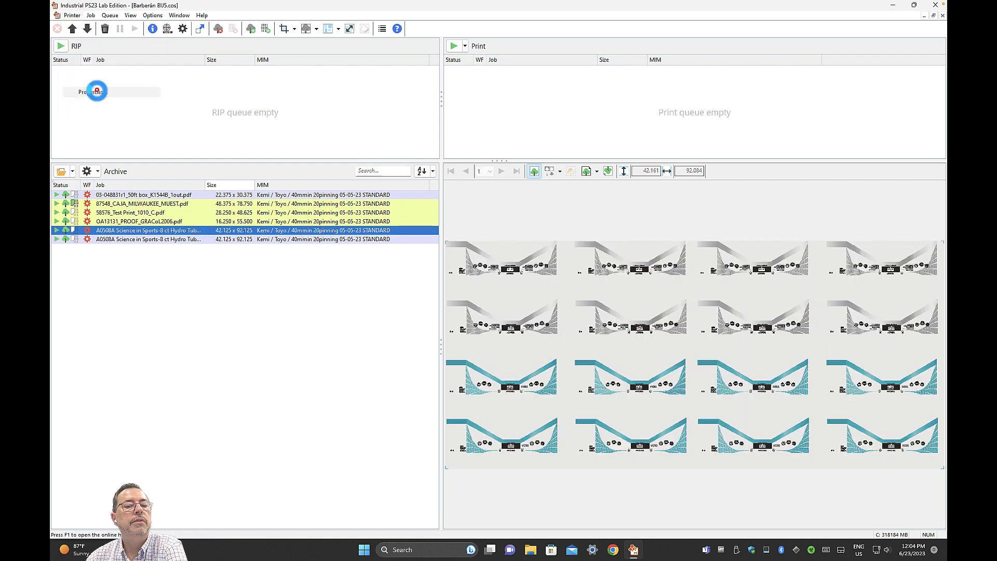
pyautogui.click(444, 203)
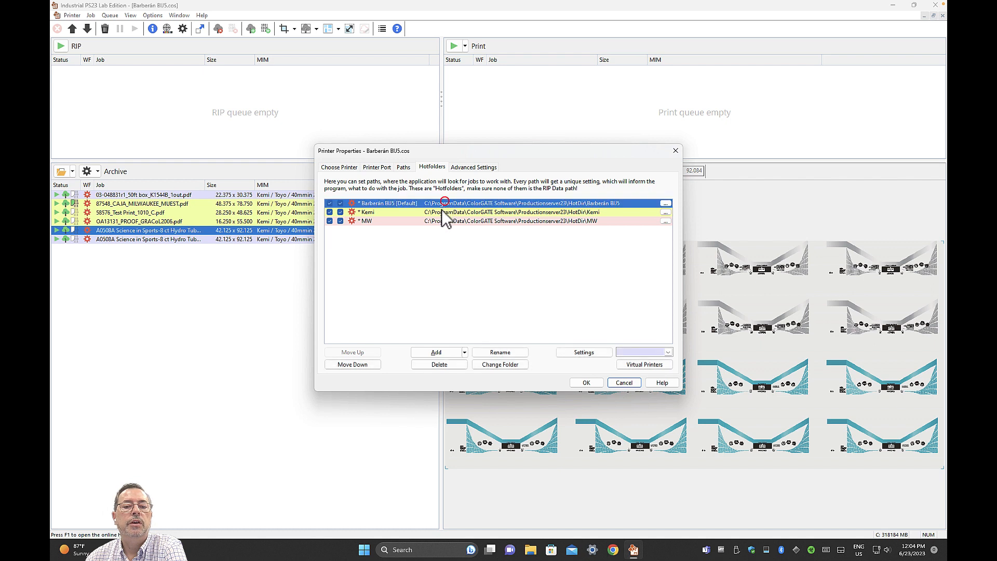
pyautogui.click(440, 212)
pyautogui.click(434, 221)
pyautogui.click(438, 214)
pyautogui.click(441, 204)
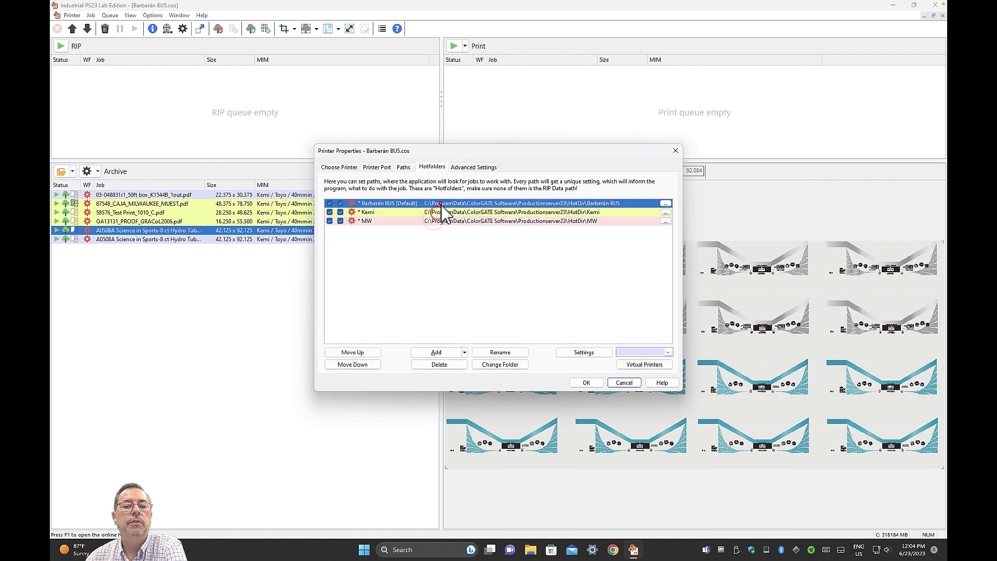
pyautogui.click(385, 213)
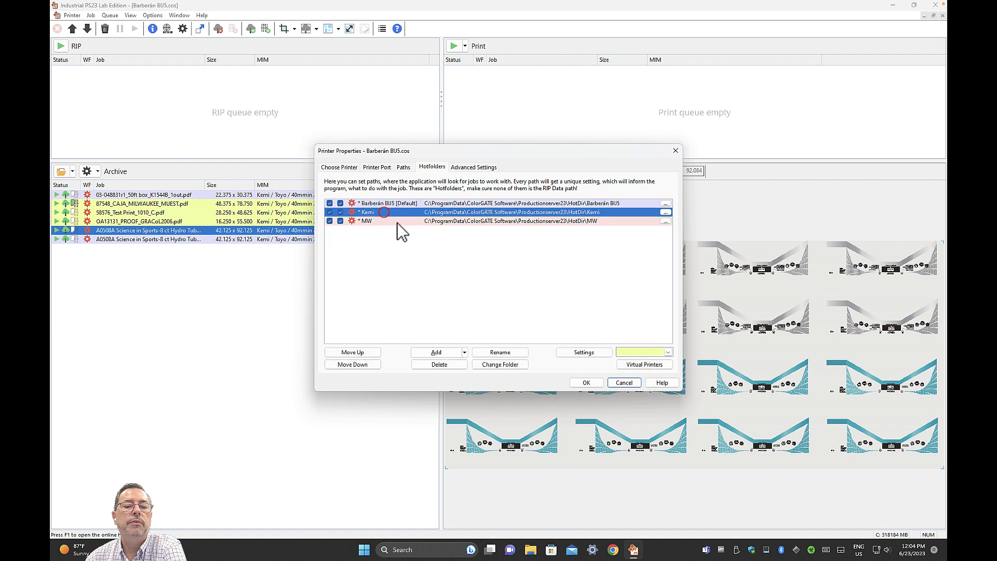
pyautogui.click(396, 223)
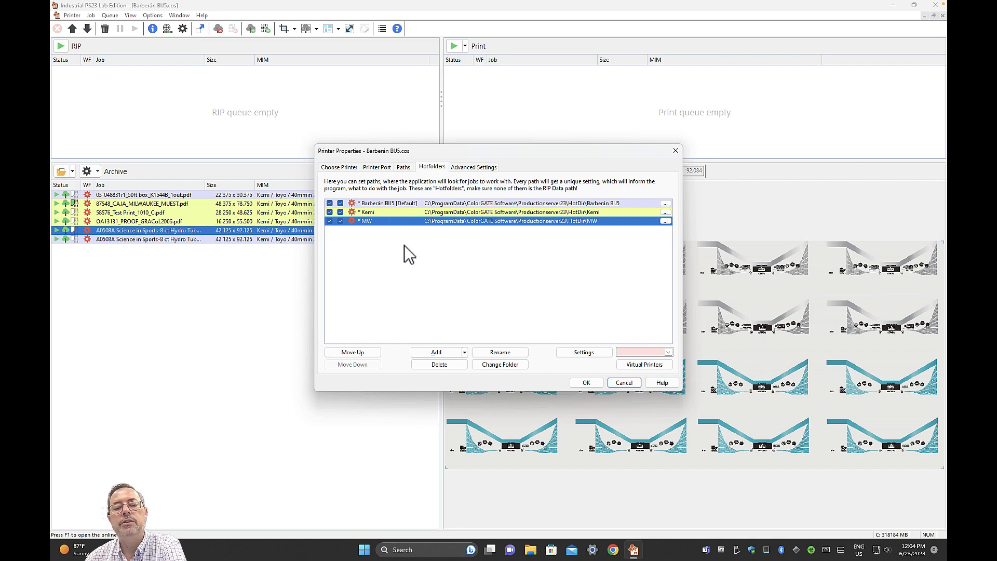
# - Open the Kemi hotfolder's color settings and review the color tables assigned for spot color replacement
pyautogui.doubleClick(423, 210)
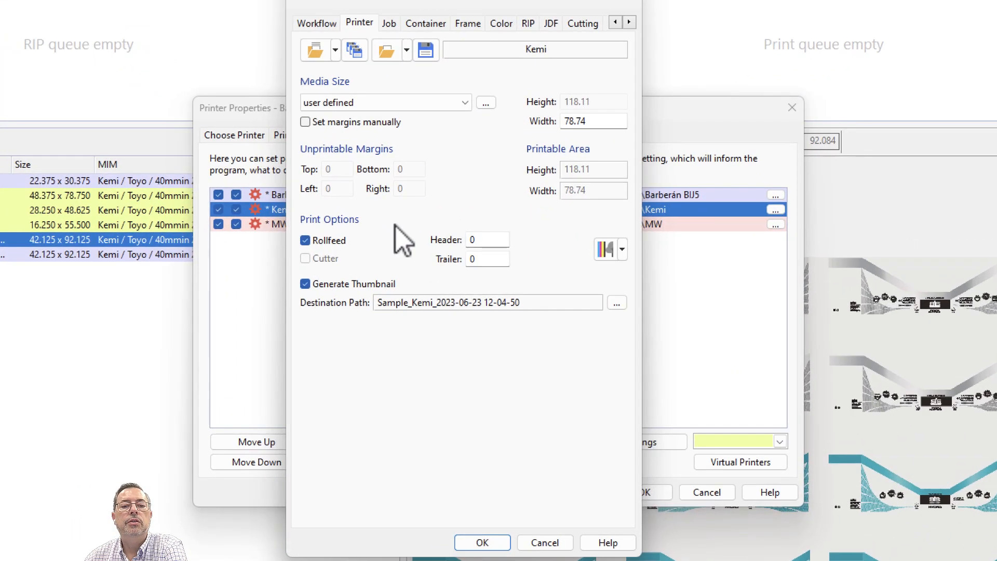
pyautogui.click(501, 21)
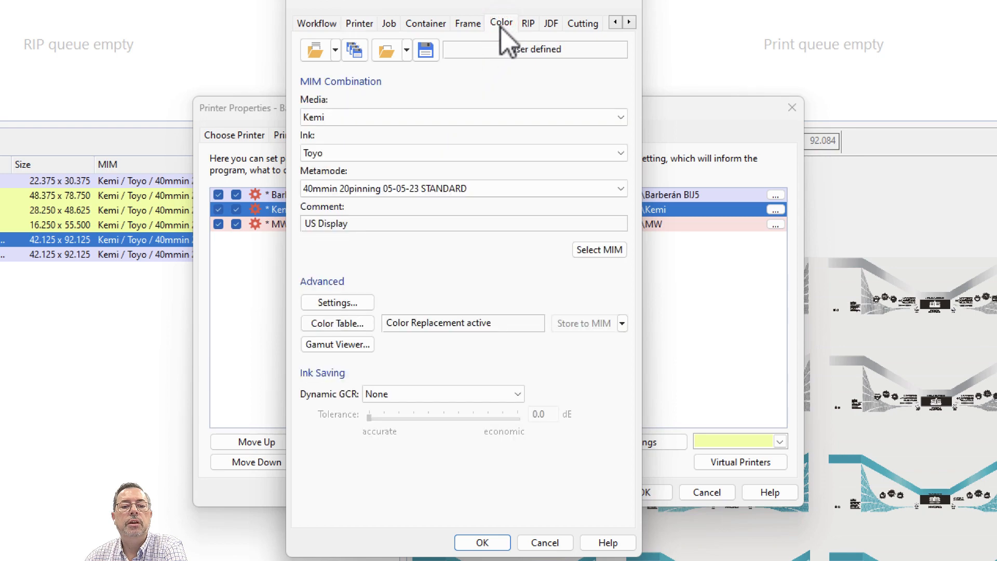
pyautogui.click(356, 323)
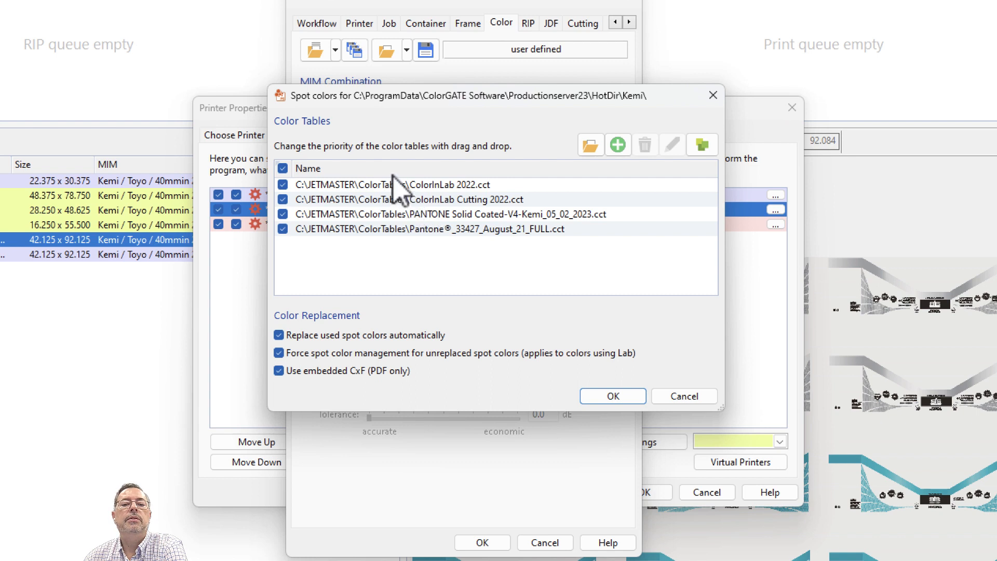
pyautogui.click(391, 188)
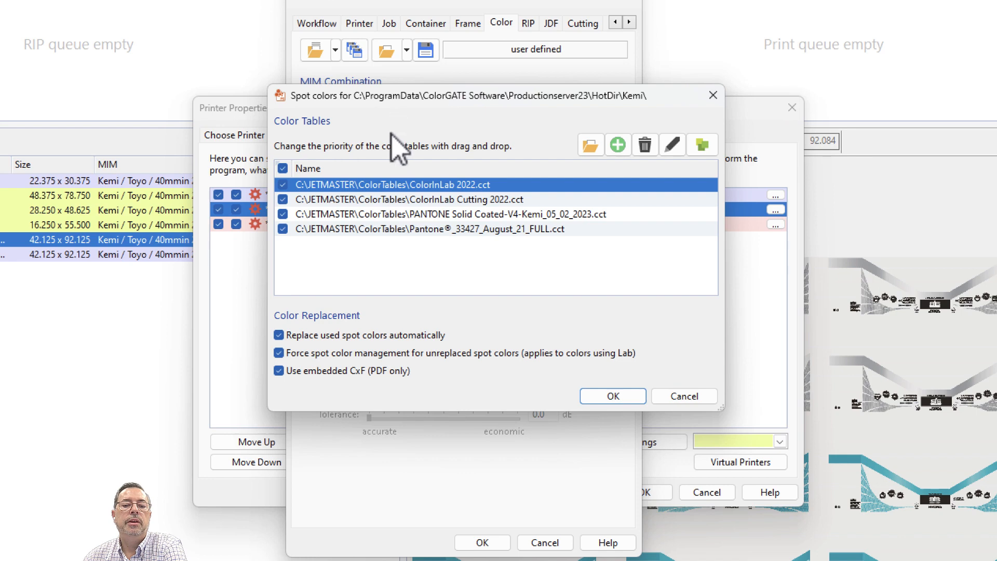
pyautogui.click(387, 200)
pyautogui.click(379, 214)
pyautogui.click(376, 229)
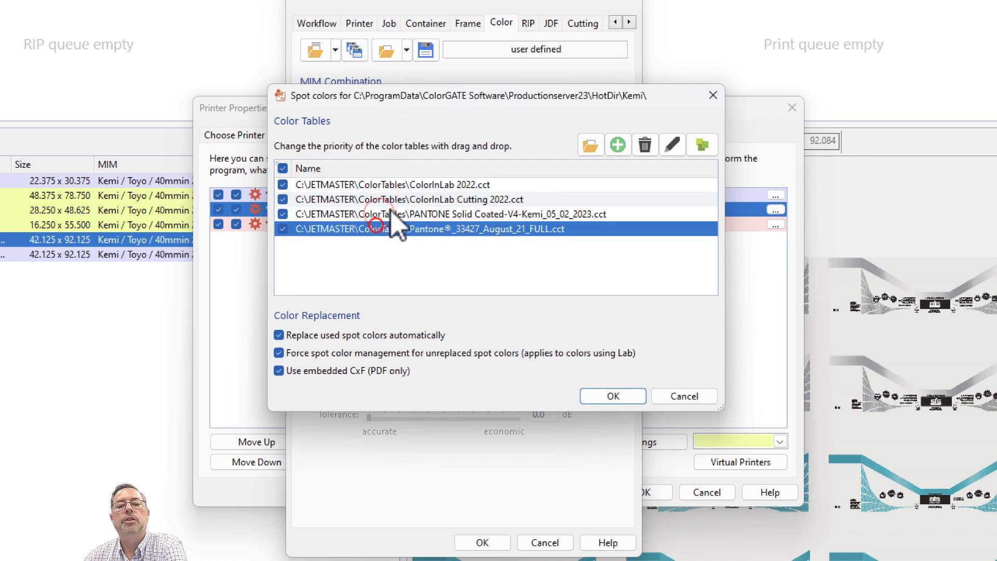
pyautogui.click(399, 185)
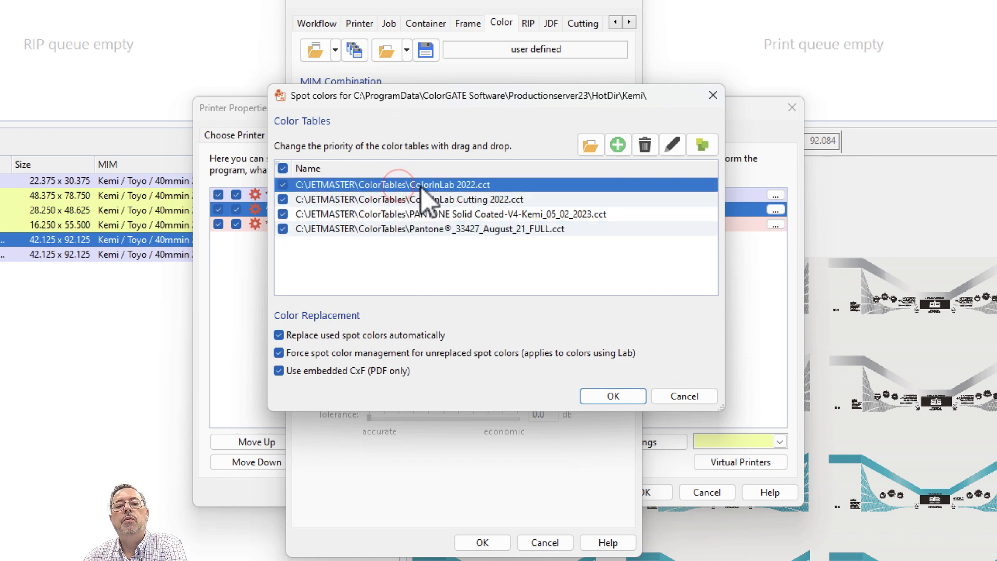
# - Open the ColorInLab 2022.cct color table and examine its spot color, RGB and RichBlack replacement entries
pyautogui.doubleClick(540, 185)
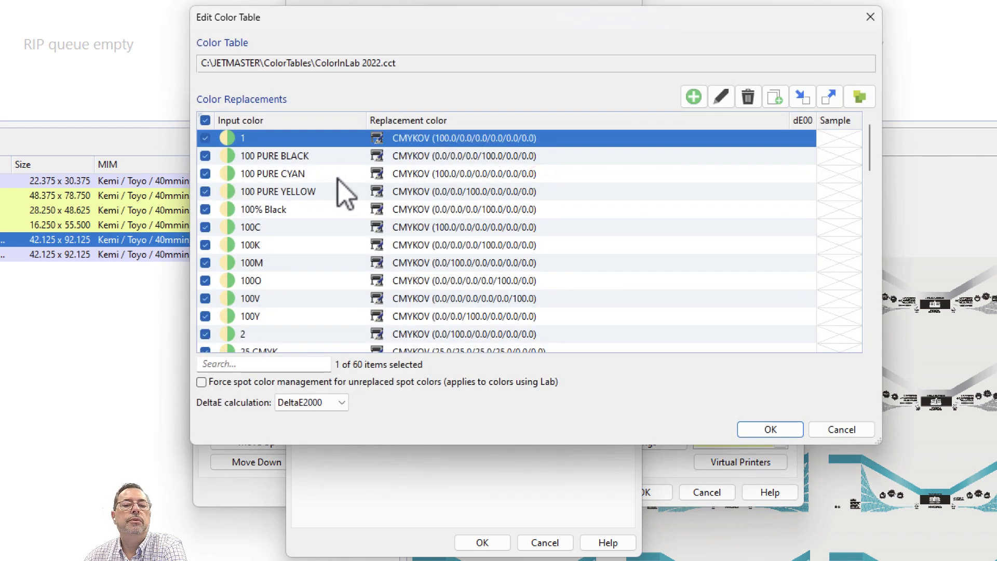
pyautogui.scroll(-5, 317, 239)
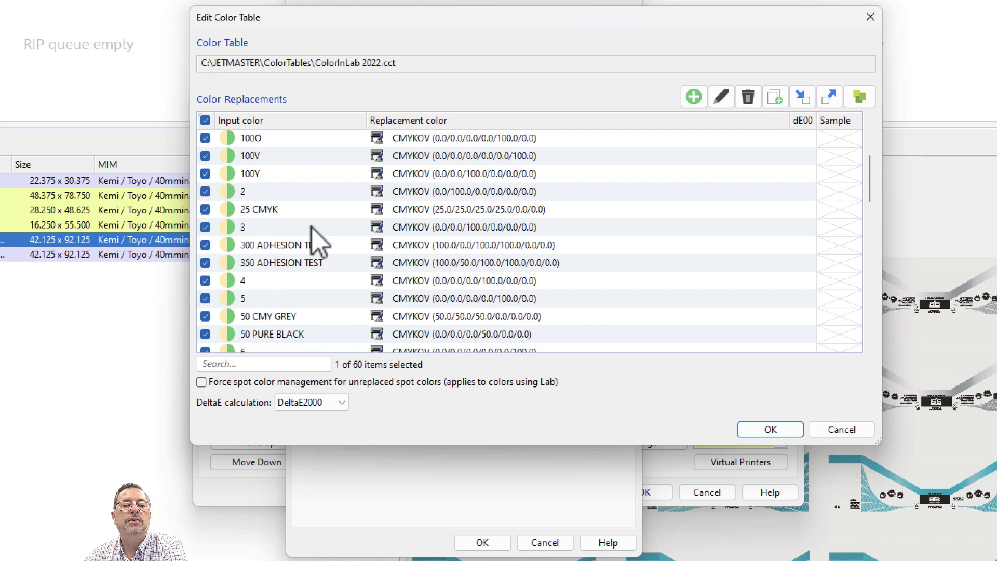
pyautogui.scroll(-7, 312, 227)
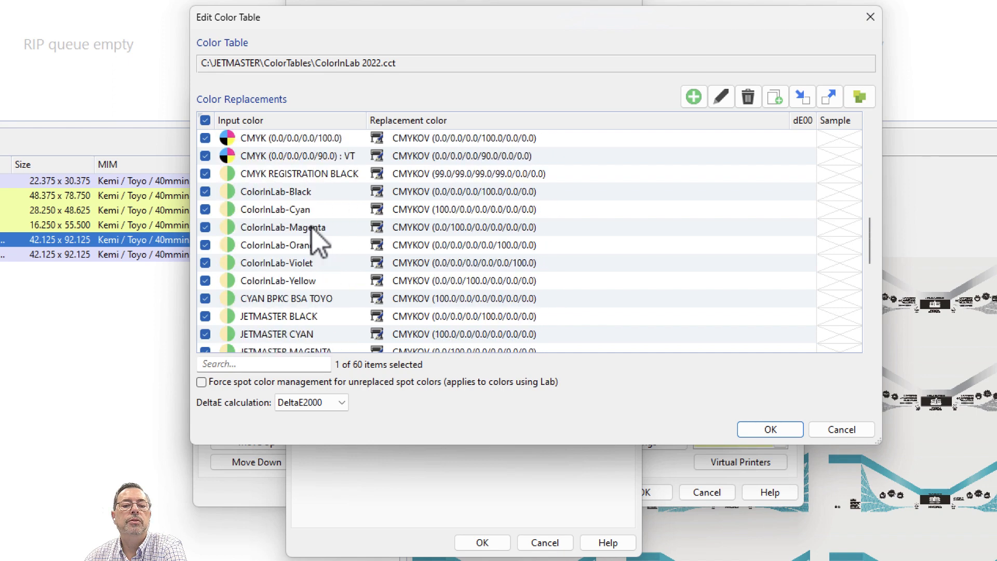
pyautogui.click(260, 210)
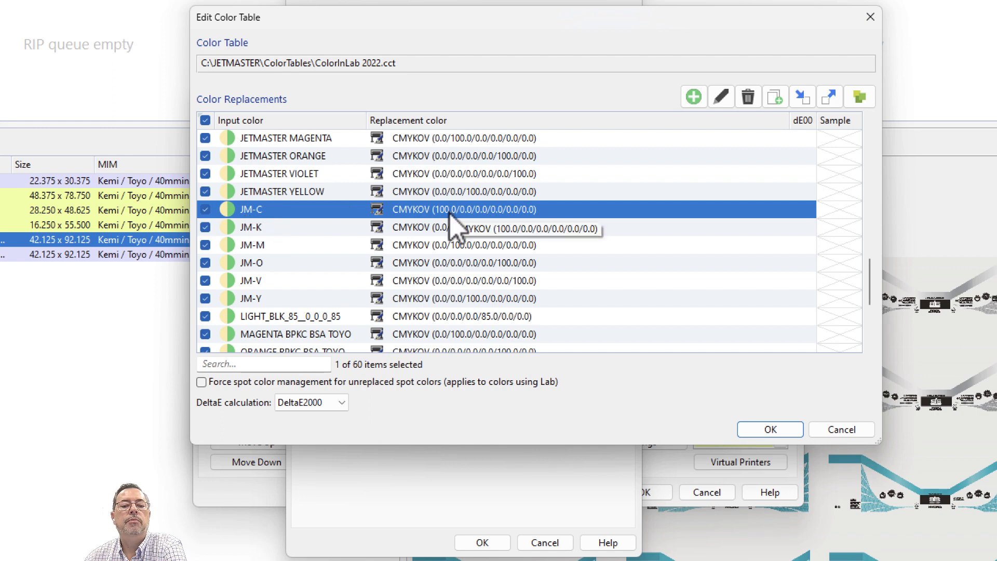
pyautogui.scroll(-3, 455, 224)
pyautogui.scroll(1, 452, 226)
pyautogui.click(289, 227)
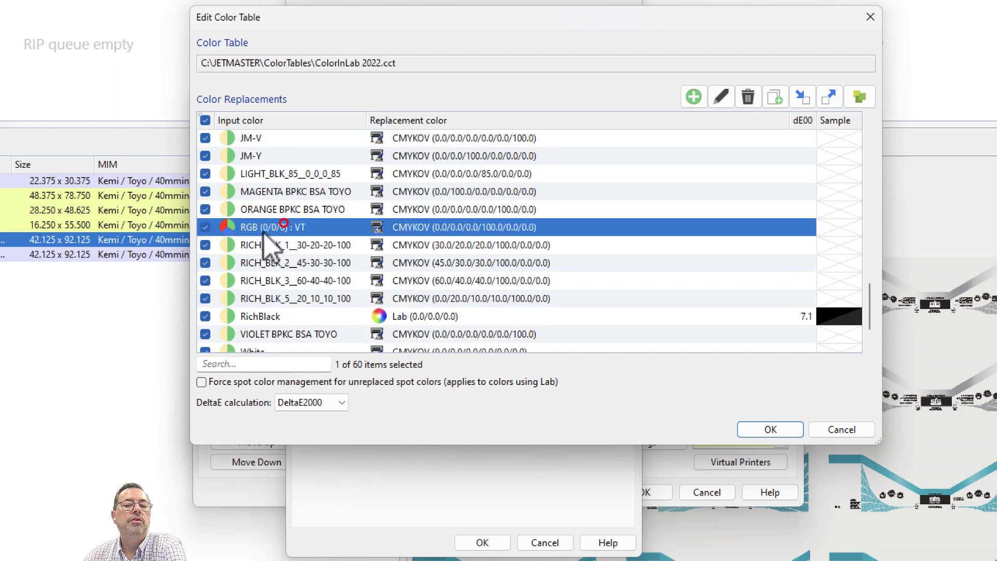
pyautogui.scroll(-1, 468, 249)
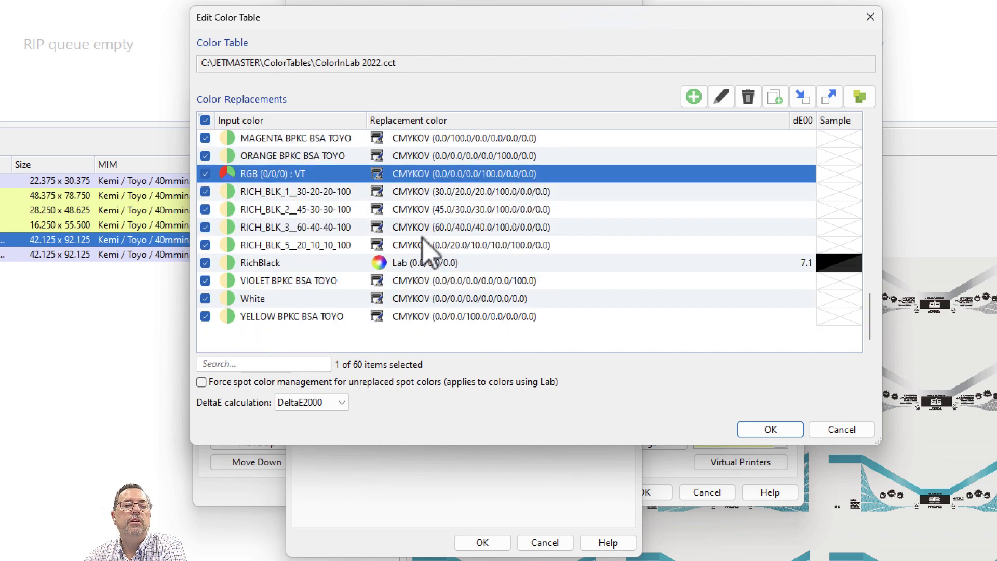
pyautogui.click(259, 261)
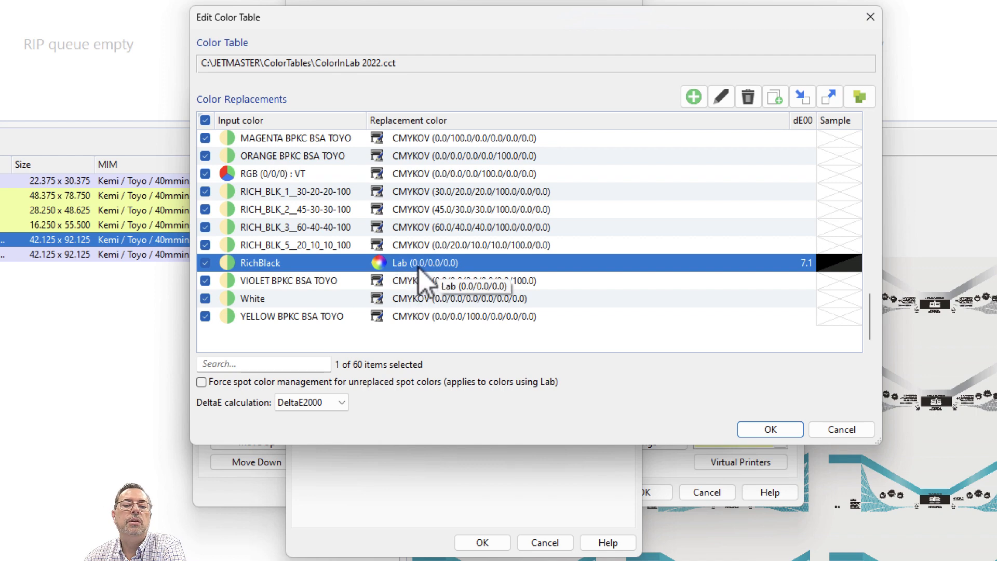
# - Examine the device replacements for the CMYK white and 100% black input colors in the color table
pyautogui.scroll(12, 419, 268)
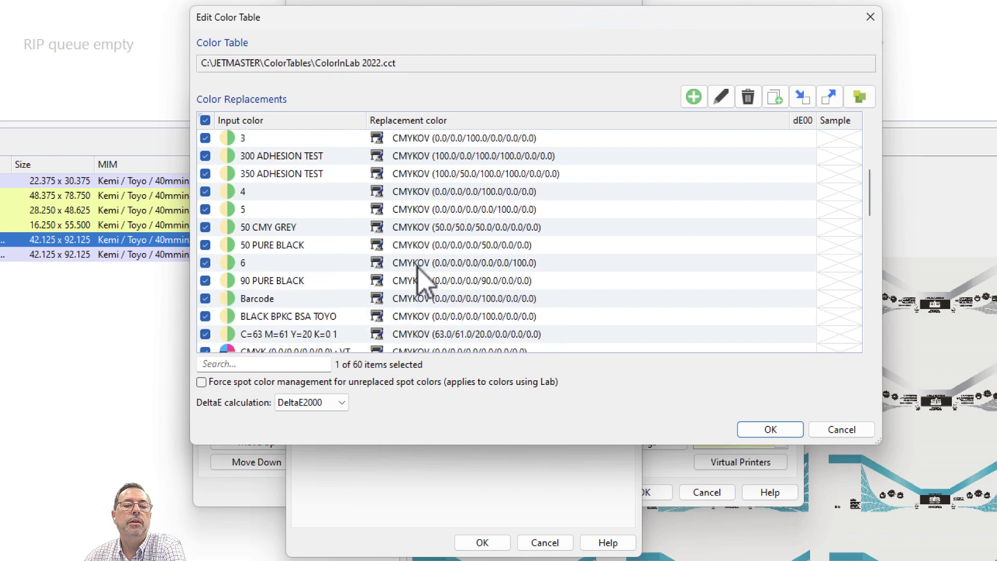
pyautogui.scroll(-2, 419, 268)
pyautogui.click(328, 245)
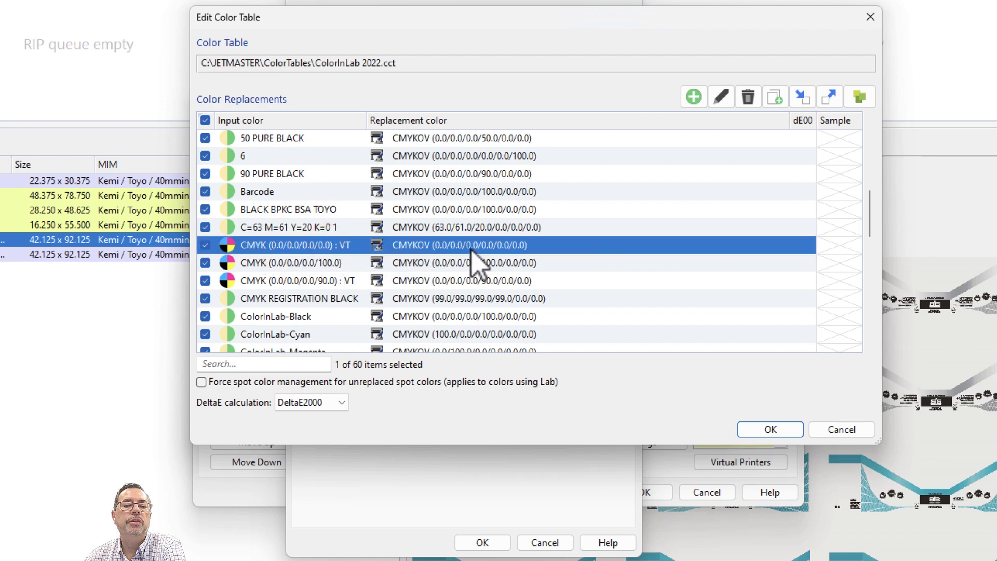
pyautogui.click(328, 263)
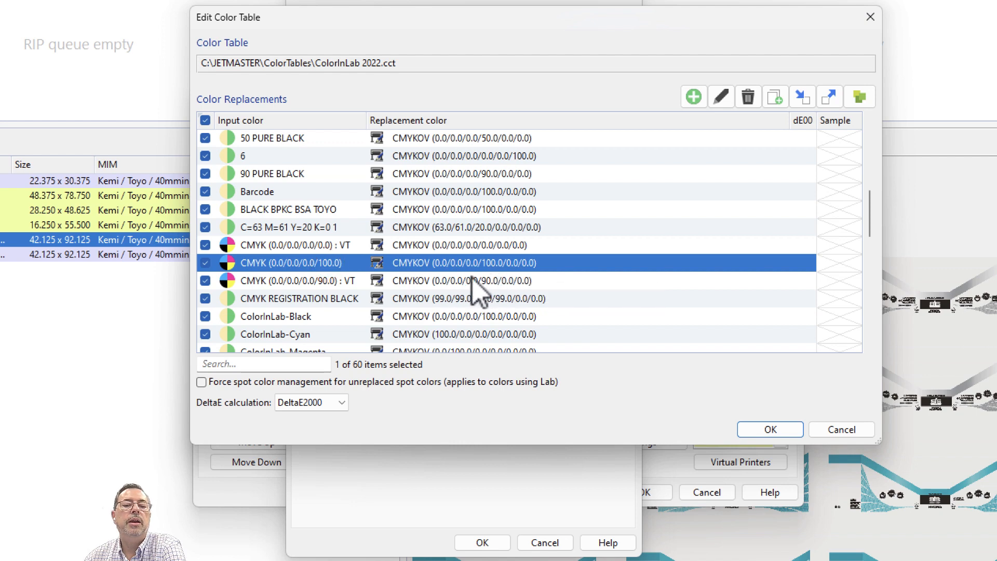
# - Add a new color replacement entry with a CMYK input color of 100% yellow
pyautogui.scroll(5, 473, 288)
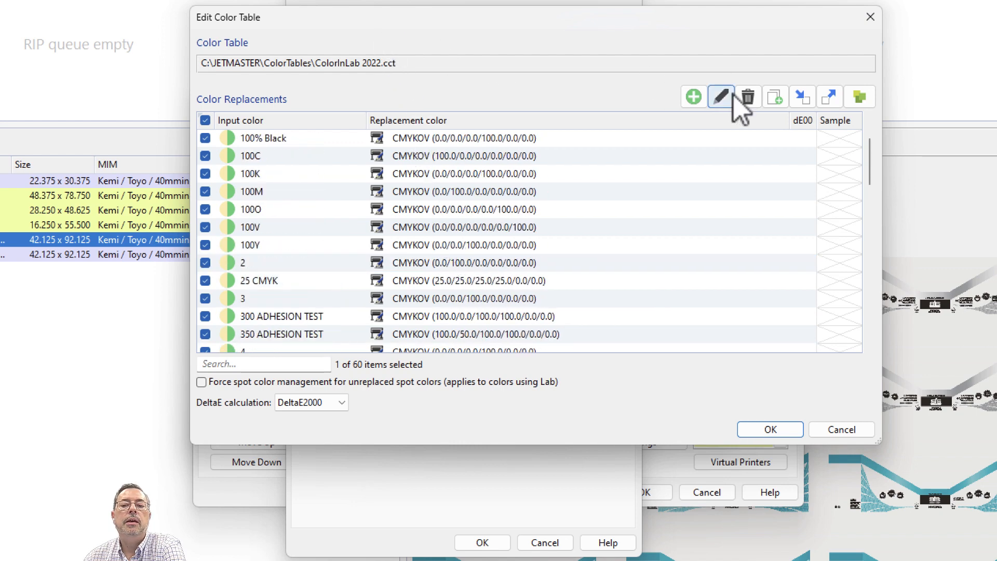
pyautogui.click(700, 100)
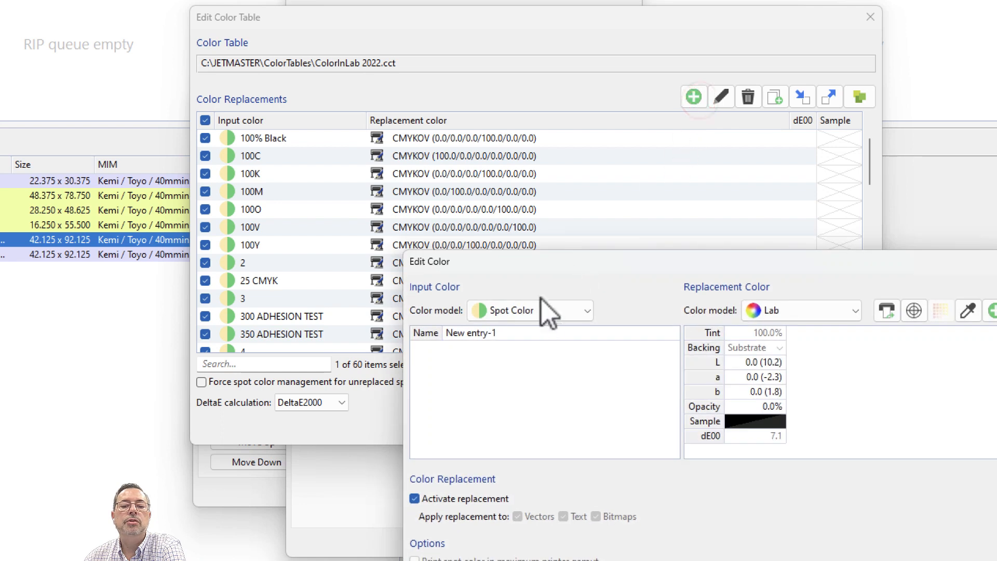
pyautogui.click(559, 312)
pyautogui.click(528, 350)
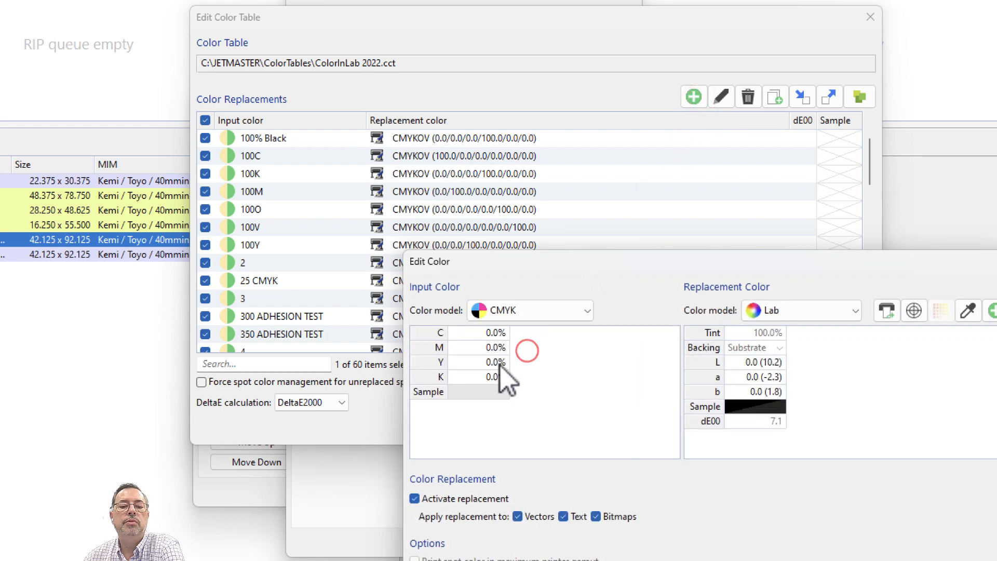
pyautogui.click(495, 362)
pyautogui.doubleClick(495, 362)
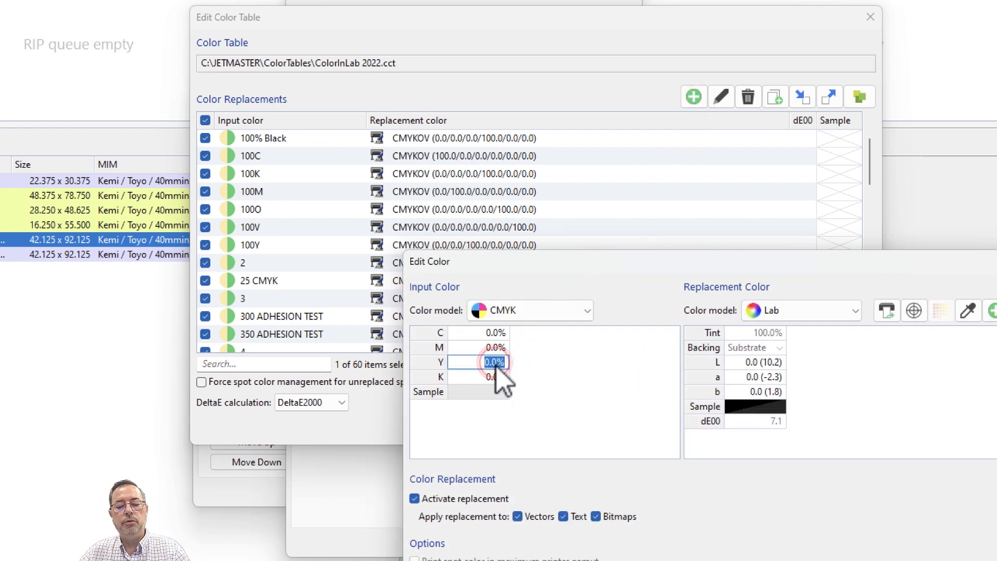
pyautogui.write('100')
pyautogui.press('Tab')
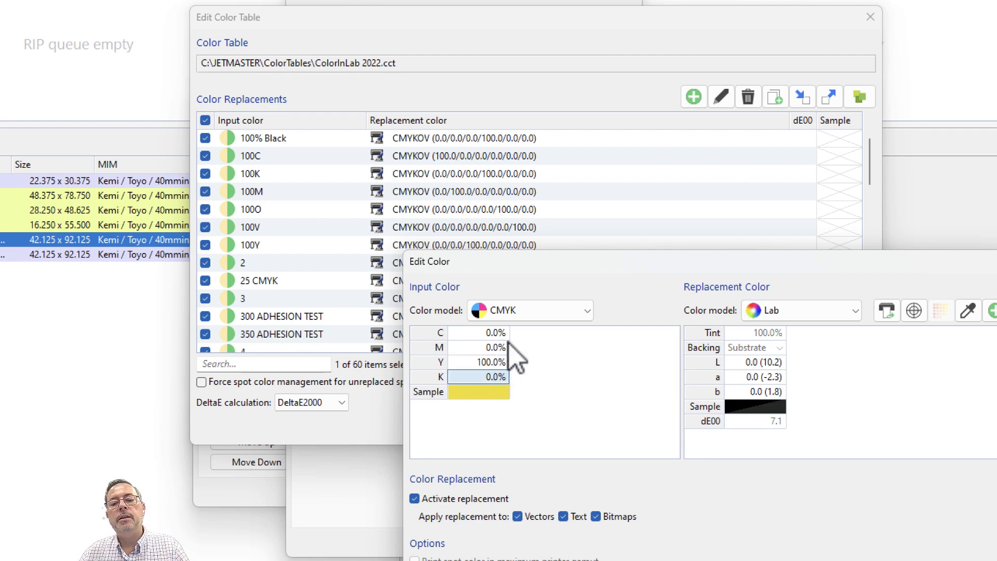
# - Set the new entry's replacement color to CMYKOV with 100% yellow, and discard the color table changes
pyautogui.click(814, 310)
pyautogui.click(805, 390)
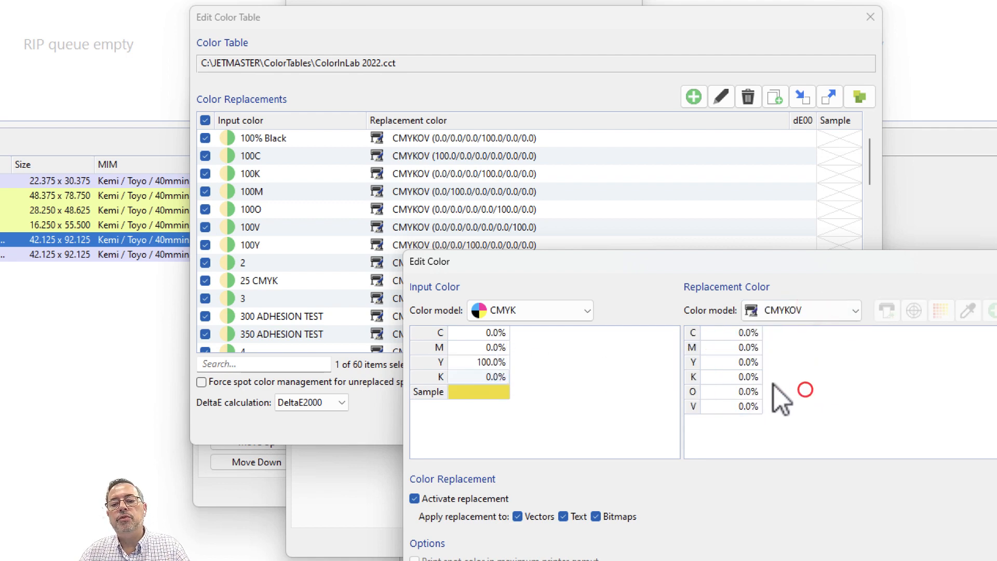
pyautogui.click(744, 362)
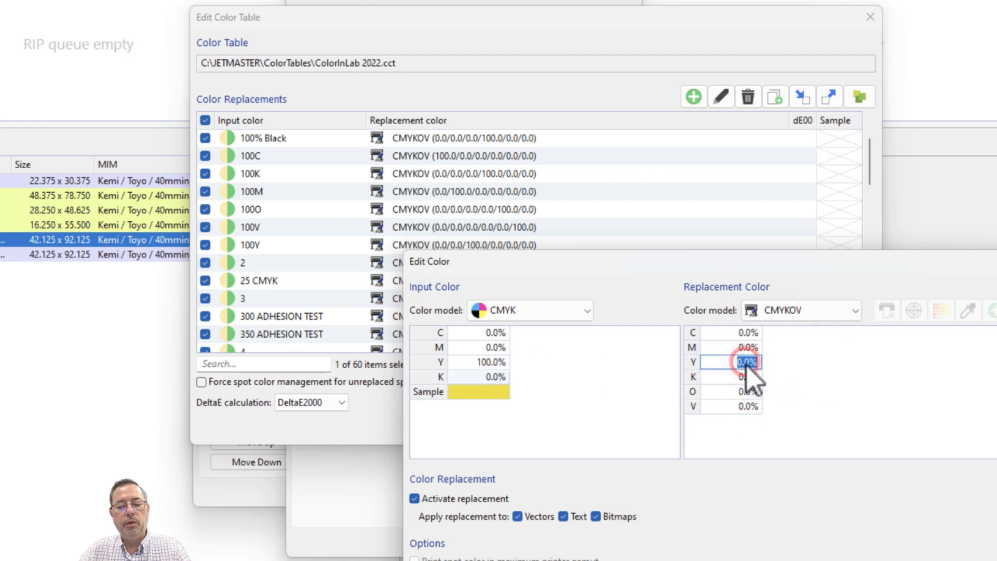
pyautogui.write('100')
pyautogui.press('Tab')
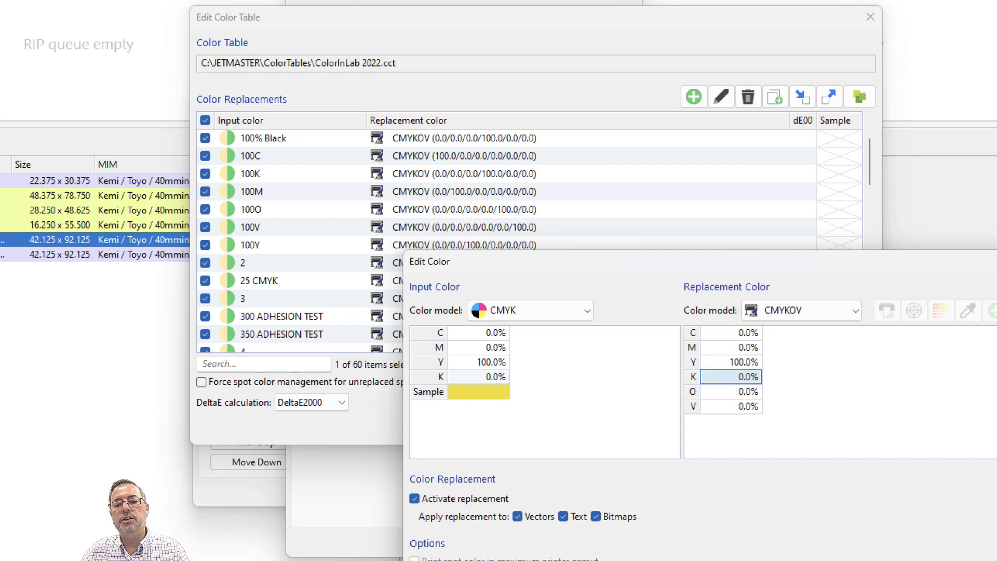
pyautogui.press('Return')
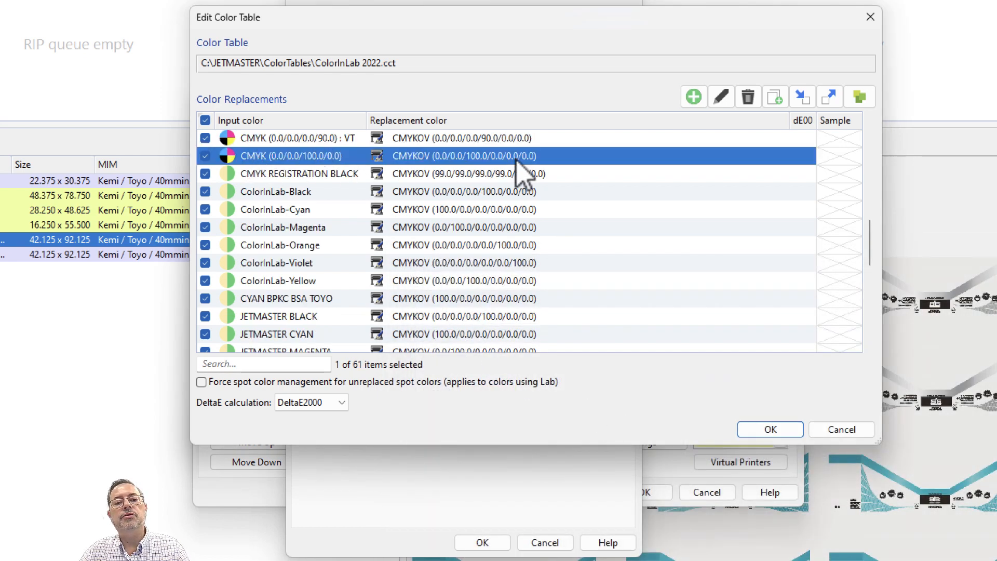
pyautogui.click(852, 427)
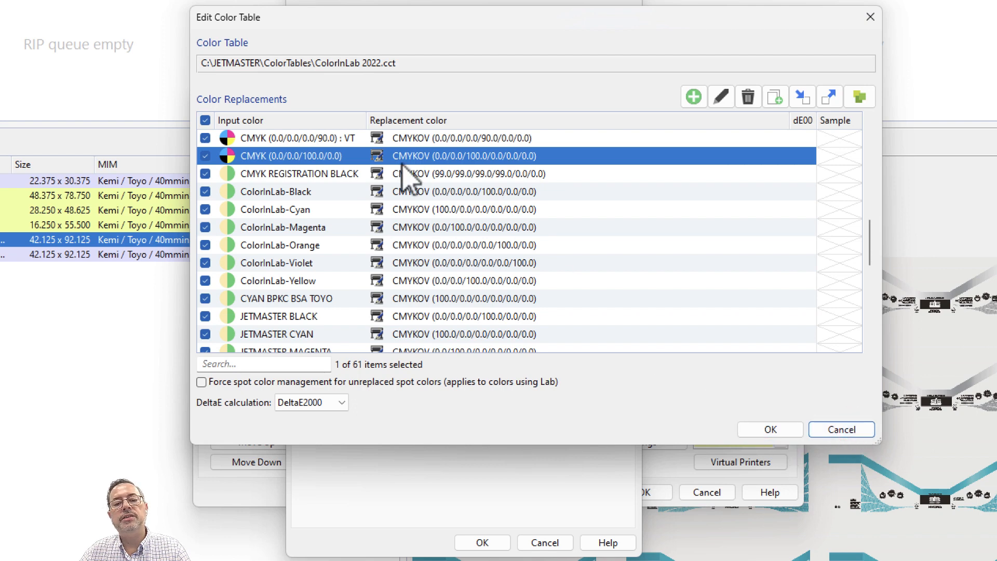
pyautogui.click(841, 430)
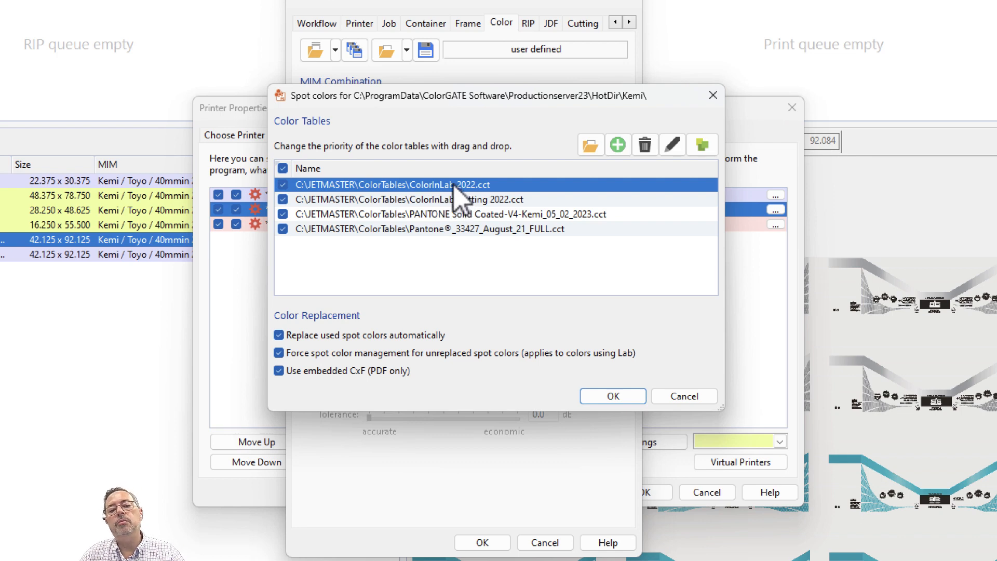
# - Open the ColorInLab Cutting 2022.cct color table and enlarge its window to view all the cutting line entries
pyautogui.click(431, 200)
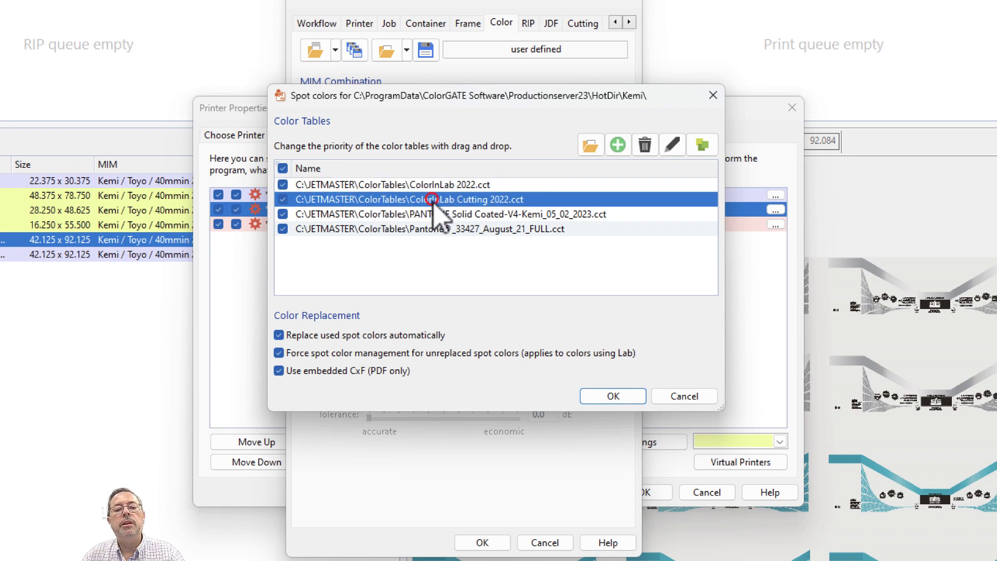
pyautogui.doubleClick(423, 201)
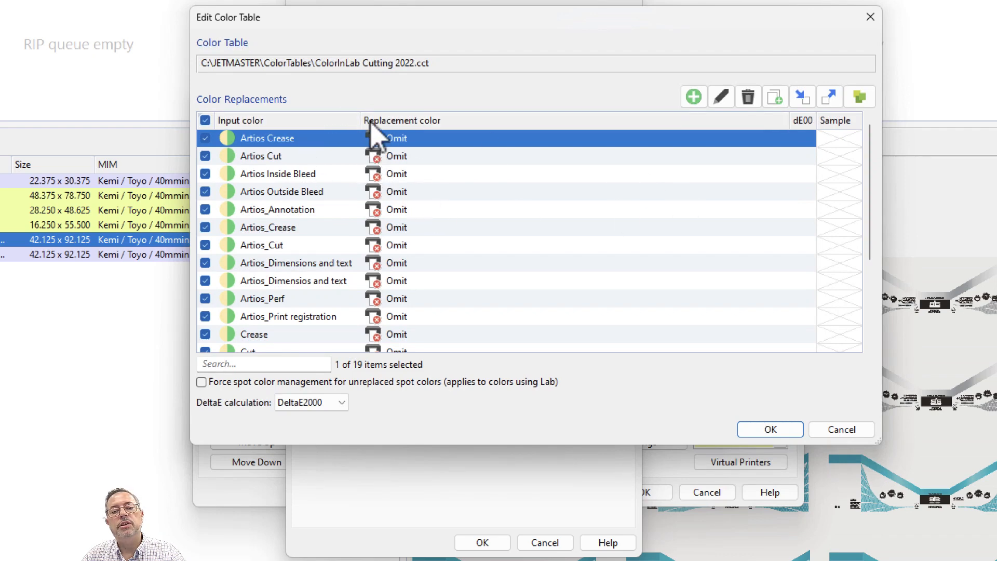
pyautogui.moveTo(871, 200); pyautogui.dragTo(858, 182)
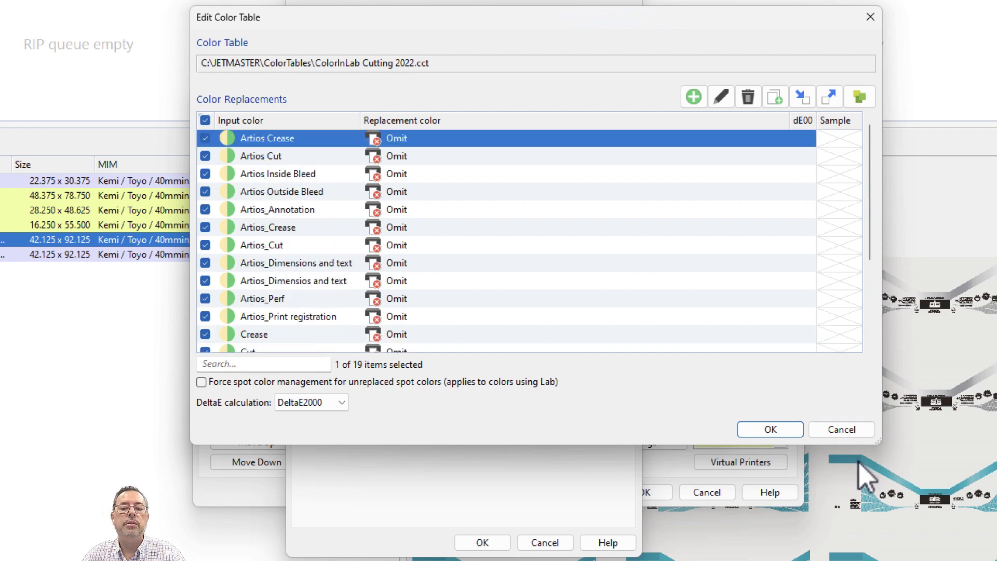
pyautogui.moveTo(877, 446); pyautogui.dragTo(927, 560)
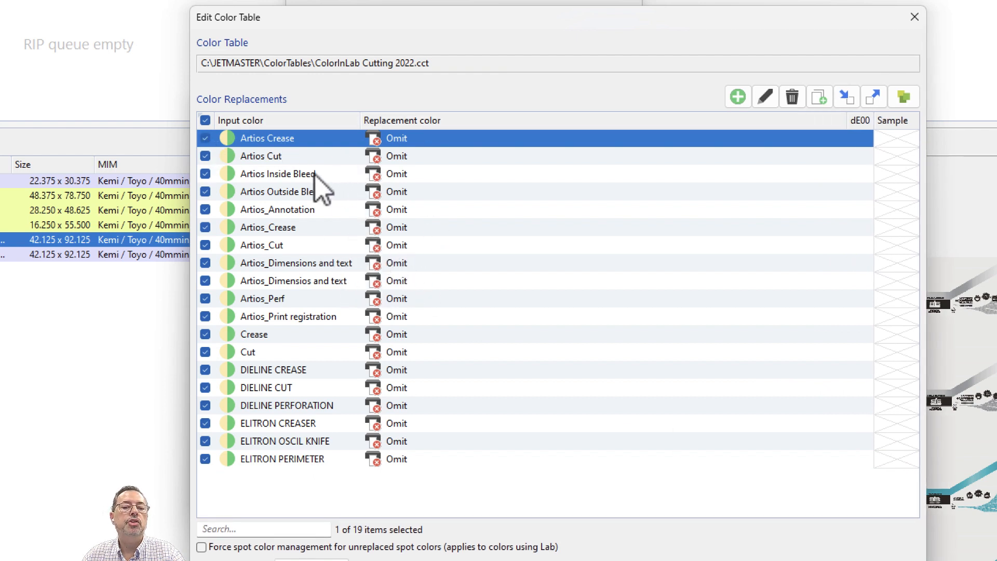
# - Try CMYKOV as the replacement color model for Artios Inside Bleed, restore Omit, and close the cutting color table
pyautogui.click(403, 175)
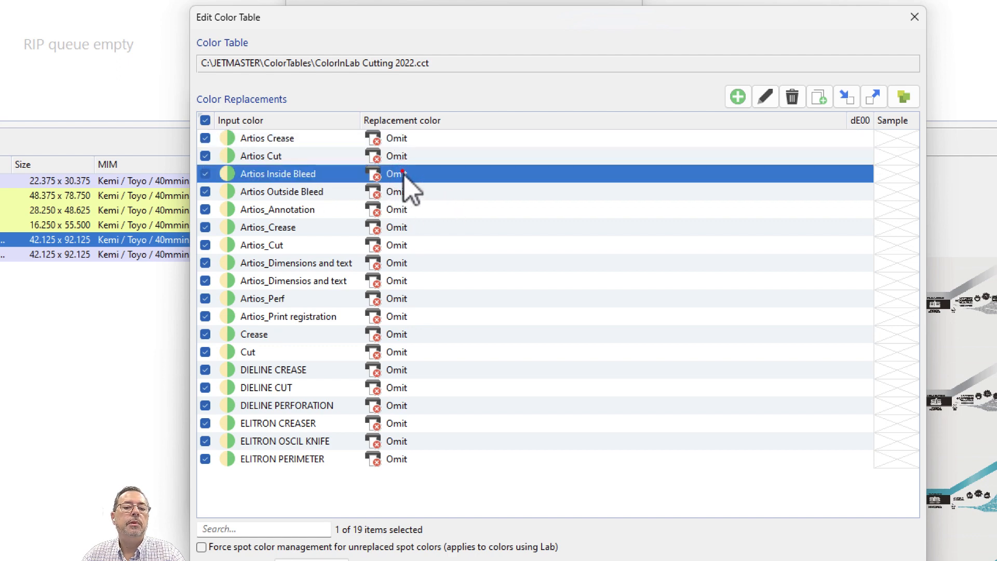
pyautogui.doubleClick(403, 175)
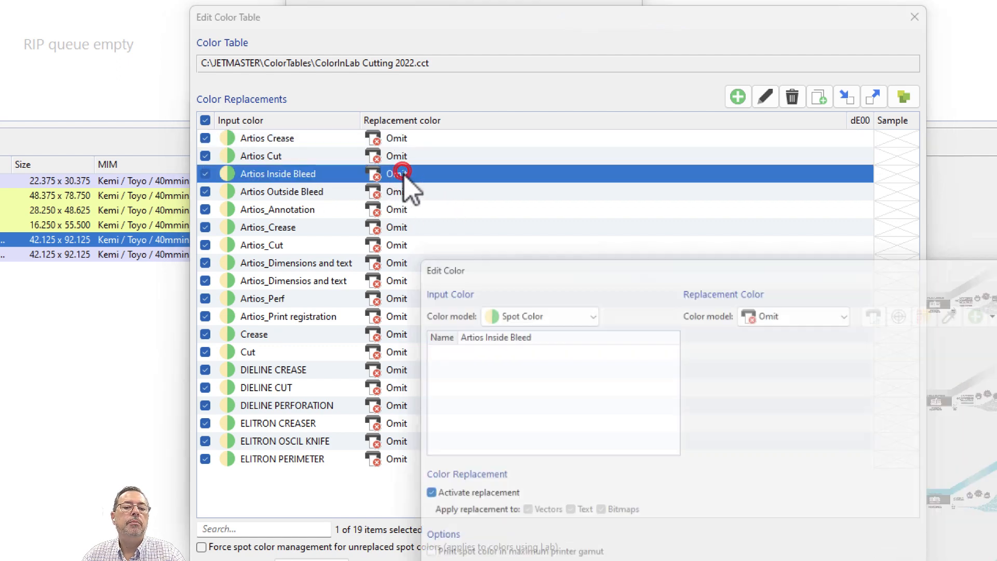
pyautogui.click(811, 312)
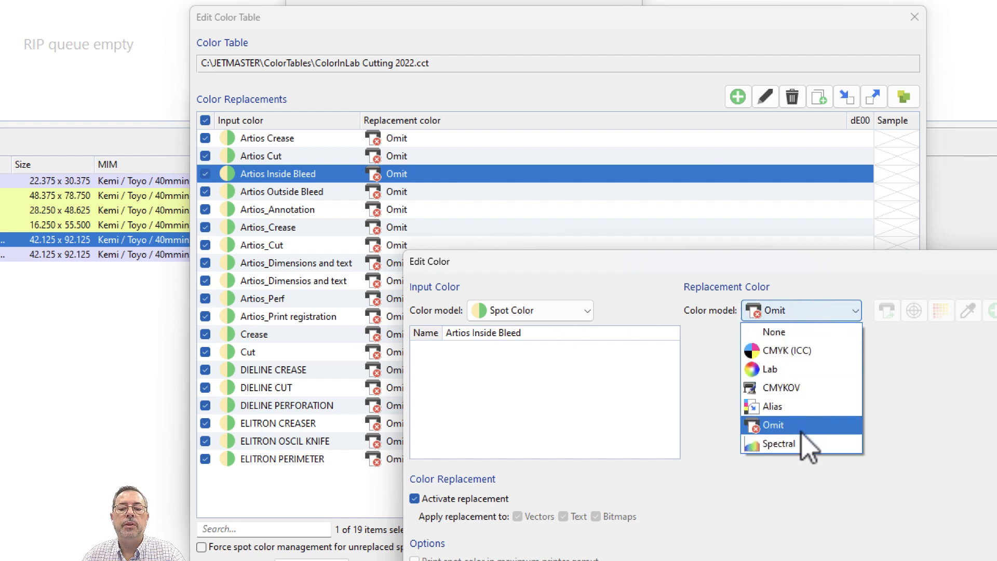
pyautogui.click(805, 389)
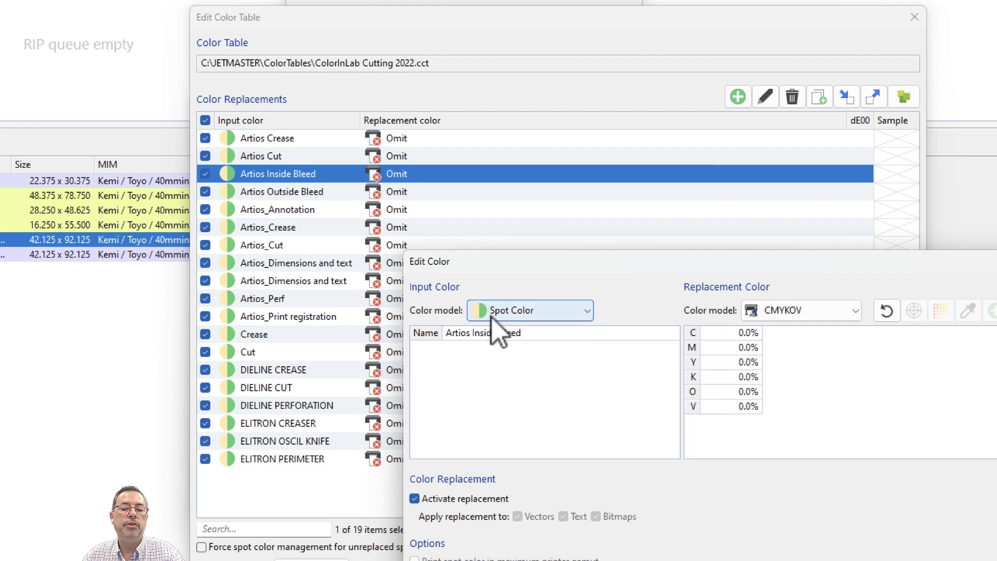
pyautogui.click(807, 315)
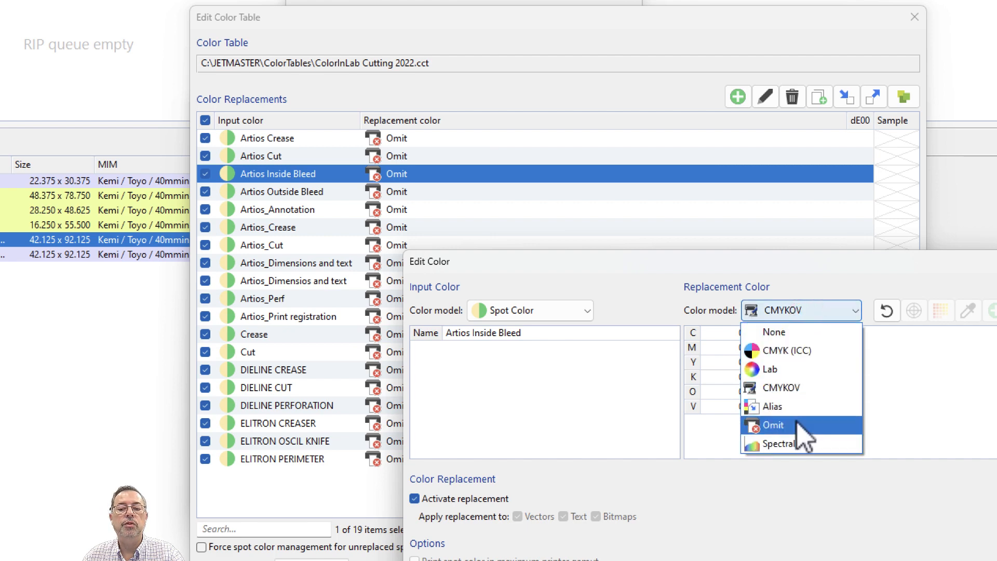
pyautogui.click(797, 423)
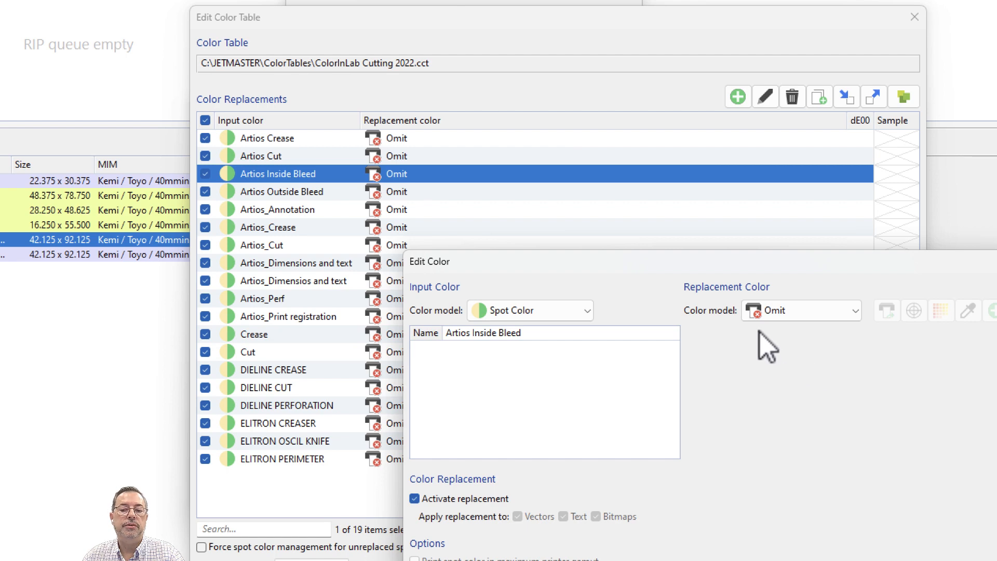
pyautogui.click(955, 558)
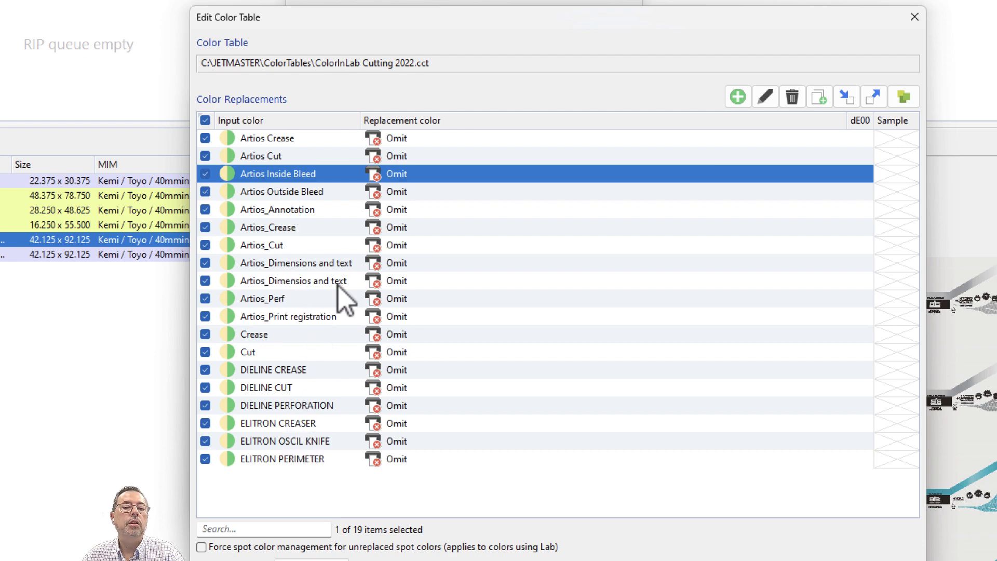
pyautogui.press('Escape')
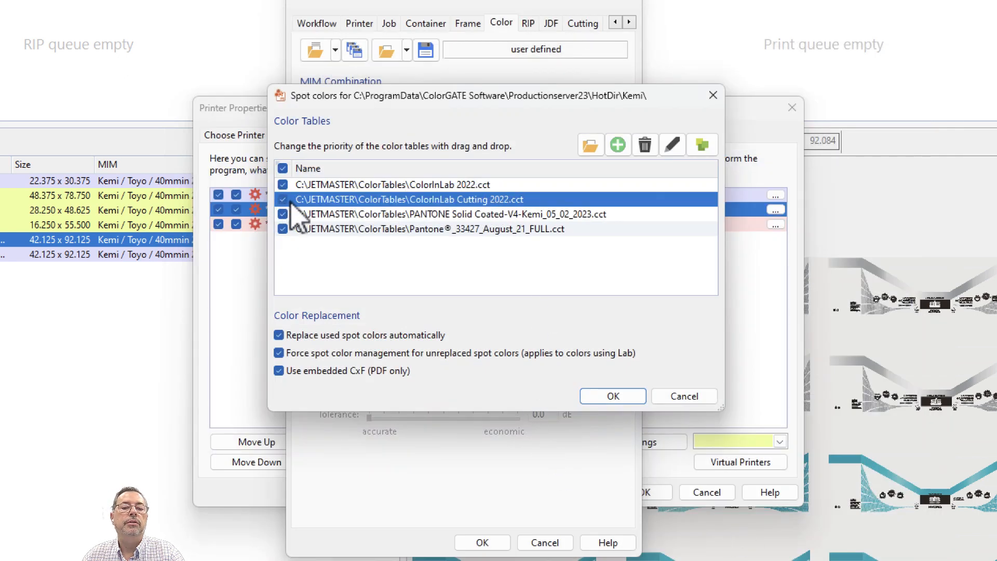
# - Examine the CMYKOV replacements in the PANTONE Solid Coated-V4-Kemi_05_02_2023.cct color table, and close the table
pyautogui.click(323, 214)
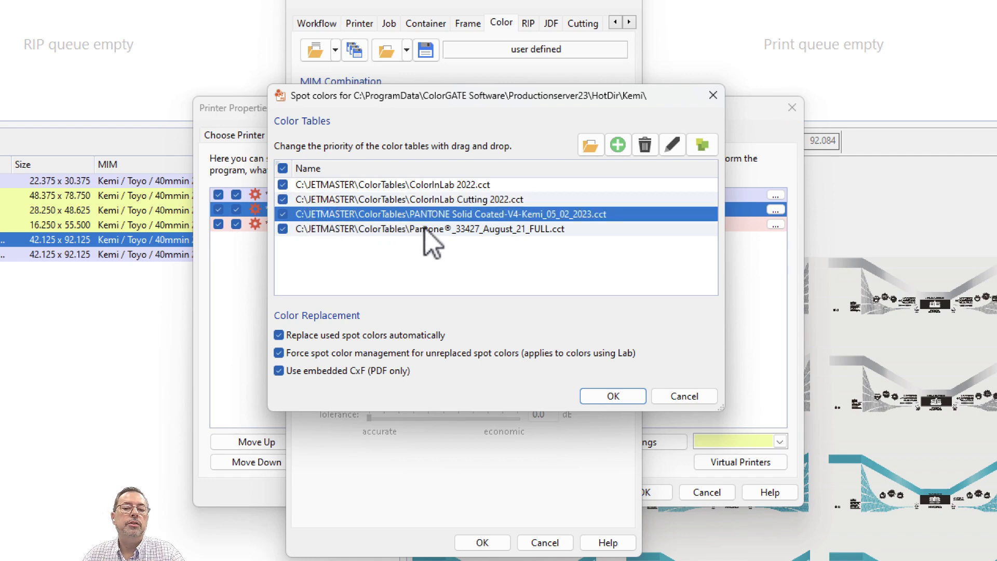
pyautogui.doubleClick(415, 215)
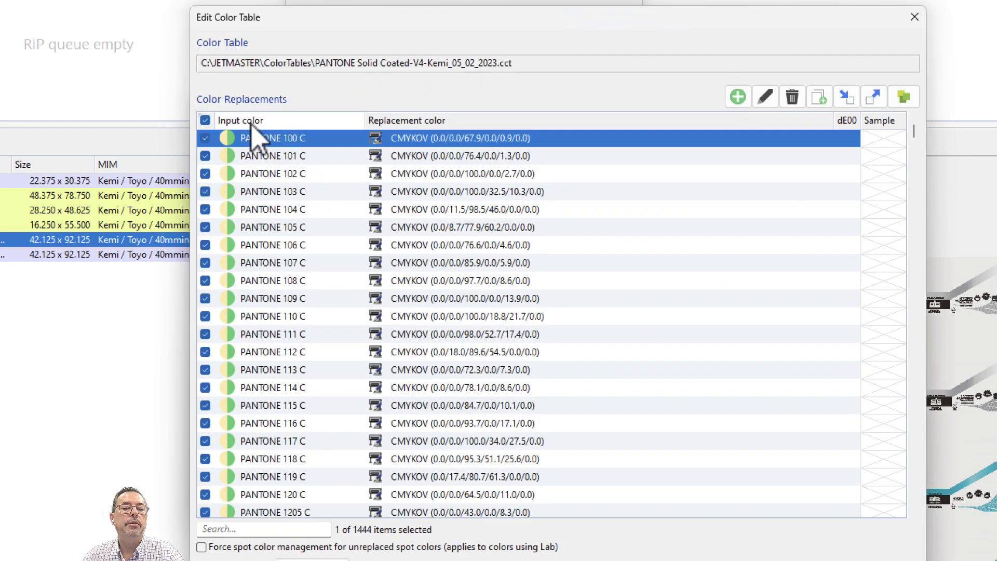
pyautogui.scroll(-2, 311, 272)
pyautogui.scroll(-4, 312, 271)
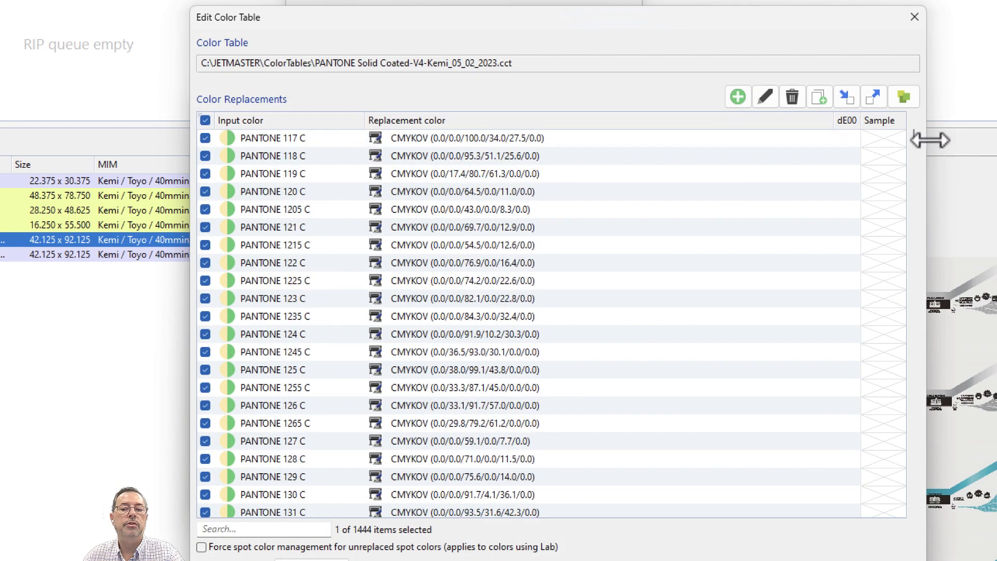
pyautogui.moveTo(914, 135); pyautogui.dragTo(913, 345)
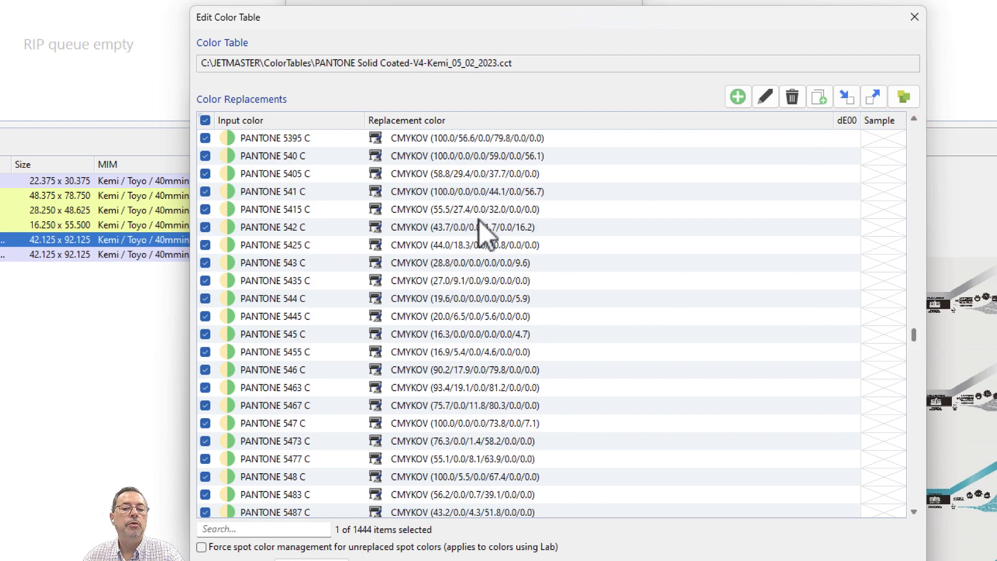
pyautogui.moveTo(913, 335); pyautogui.dragTo(919, 129)
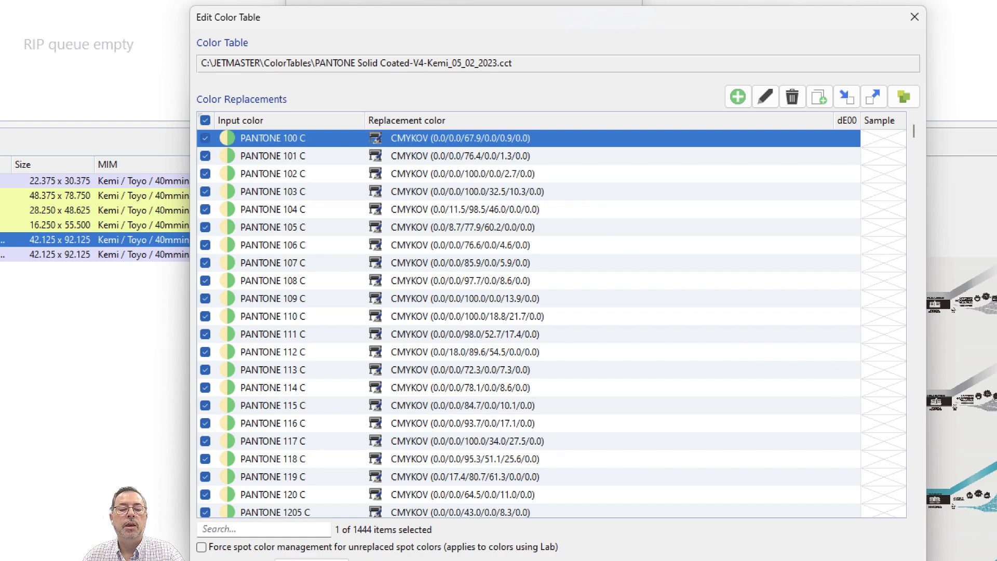
pyautogui.press('Escape')
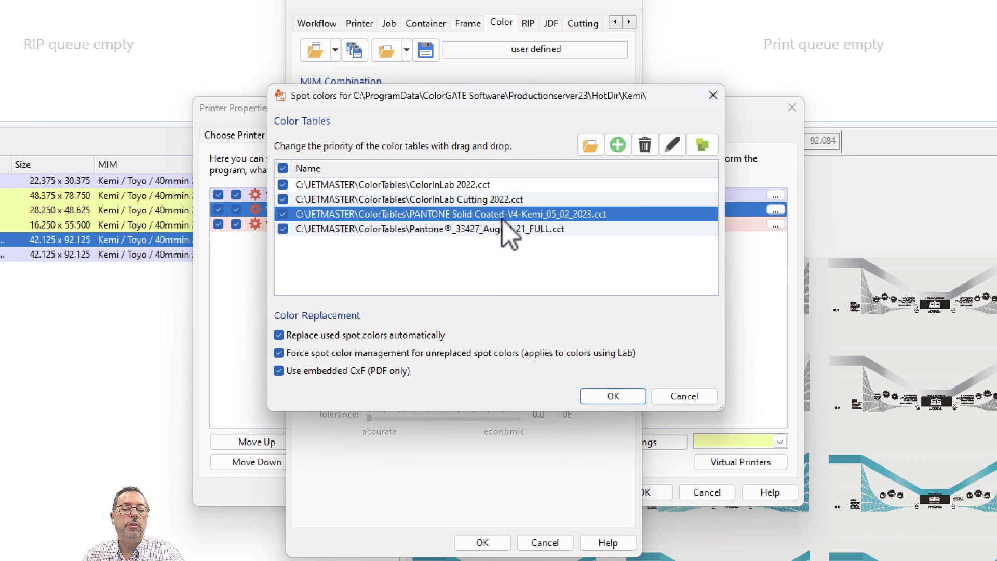
# - Examine the Lab replacements, dE00 values and samples in the Pantone®_33427_August_21_FULL.cct color table, and close the table
pyautogui.click(479, 229)
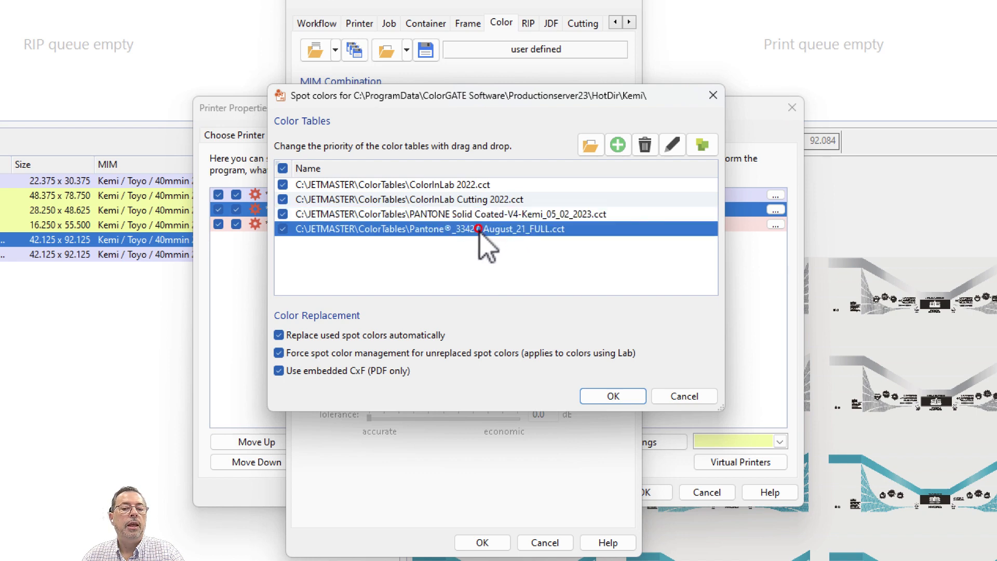
pyautogui.click(498, 214)
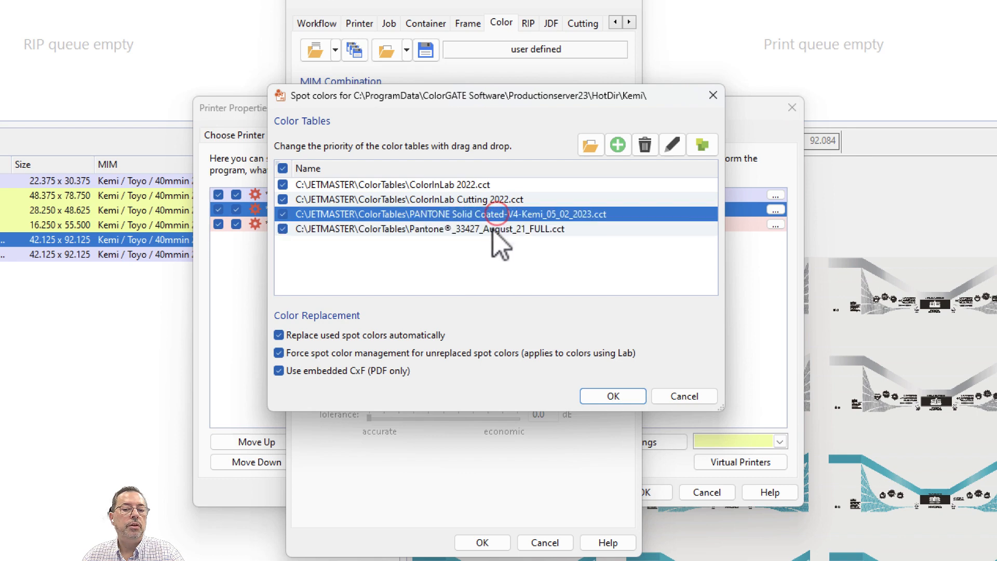
pyautogui.click(489, 229)
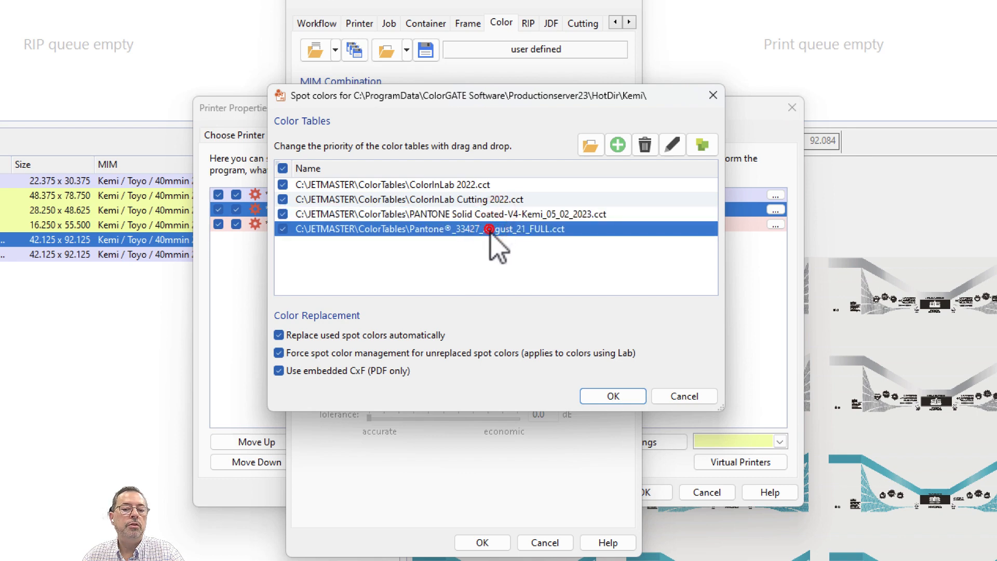
pyautogui.doubleClick(489, 229)
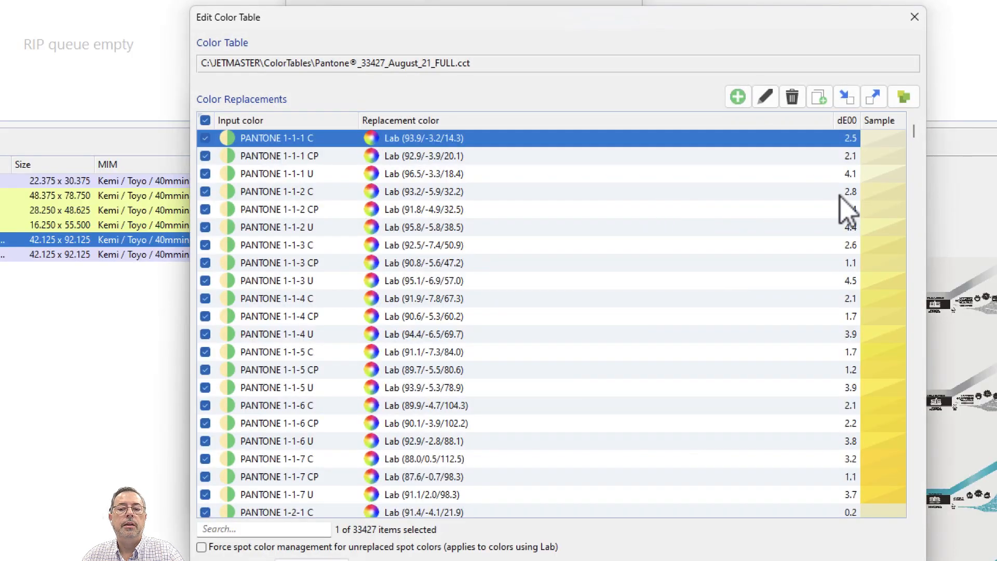
pyautogui.moveTo(914, 132); pyautogui.dragTo(916, 212)
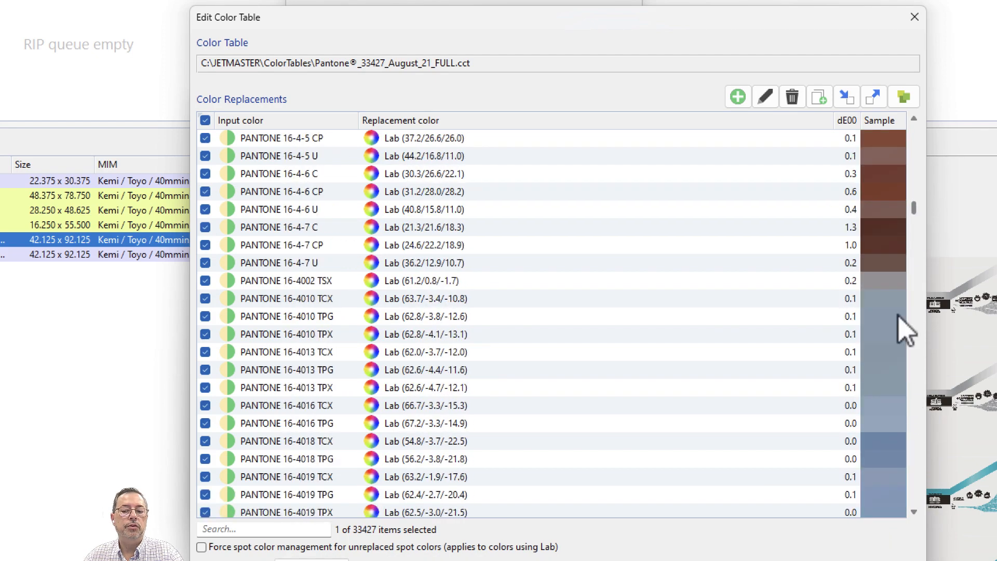
pyautogui.press('Escape')
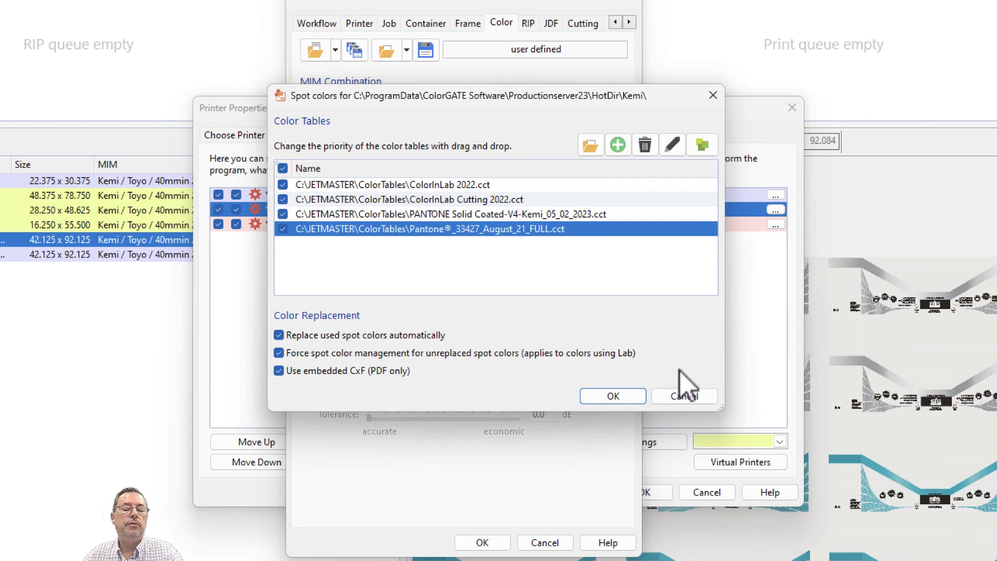
# - Deactivate the PANTONE Solid Coated-V4-Kemi_05_02_2023.cct color table, and discard the spot color and hotfolder setting changes
pyautogui.click(282, 215)
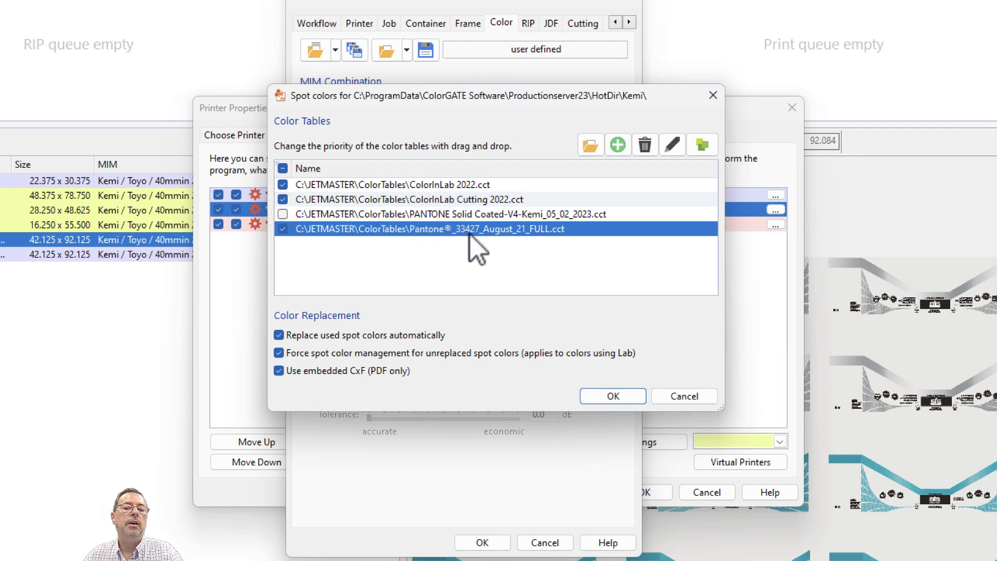
pyautogui.click(458, 214)
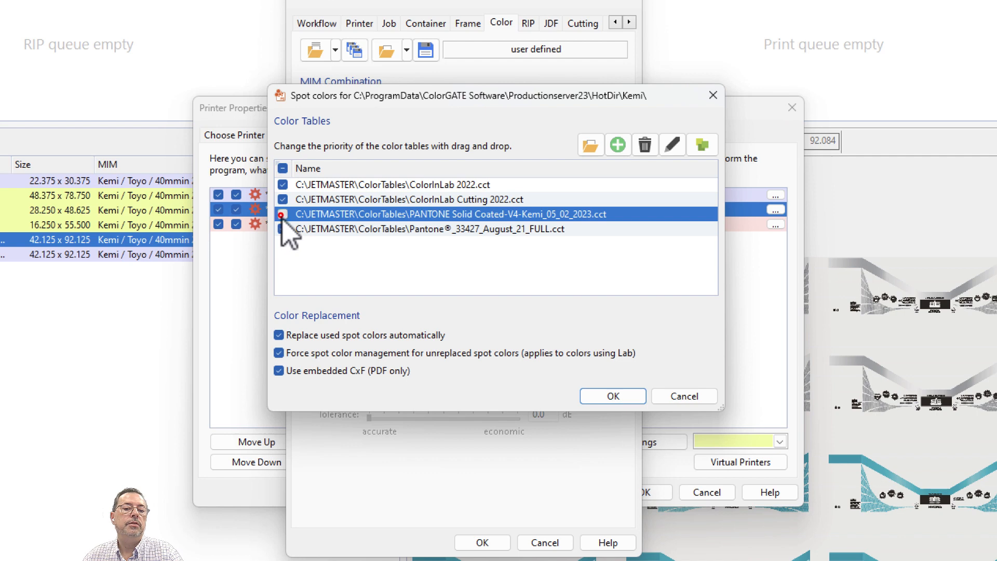
pyautogui.click(683, 394)
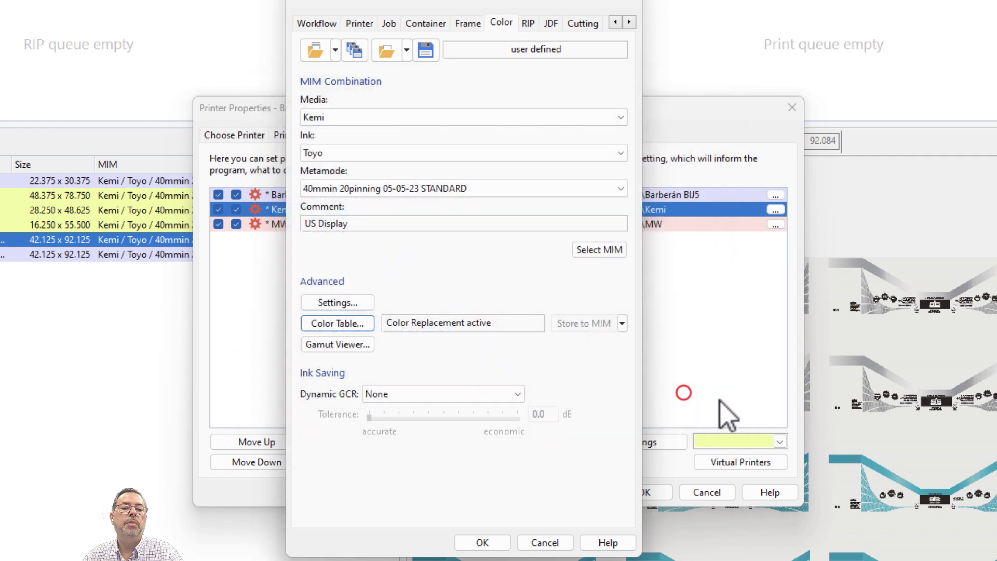
pyautogui.click(551, 540)
# - Compare the MW and Kemi hotfolder entries, and close the printer properties
pyautogui.click(566, 223)
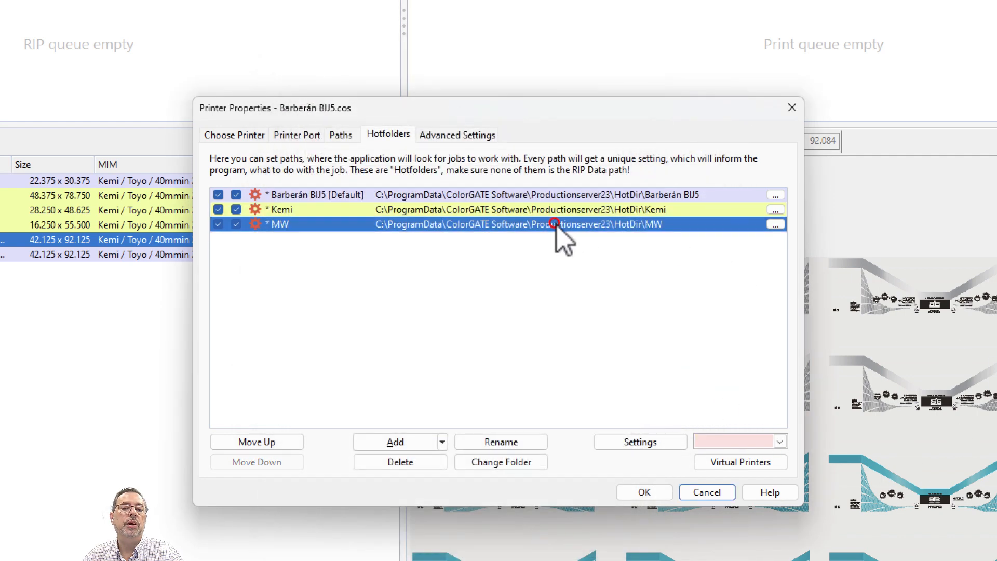
pyautogui.click(561, 208)
pyautogui.click(554, 225)
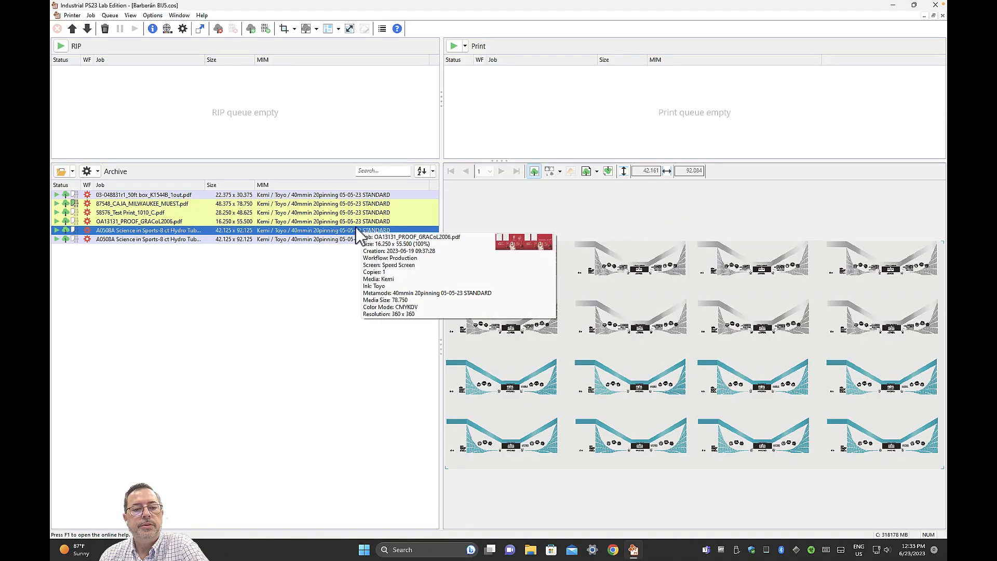
# - Open the color table of the highlighted A0508A Science in Sports job, keeping DeltaE2000 as the DeltaE calculation
pyautogui.click(268, 231)
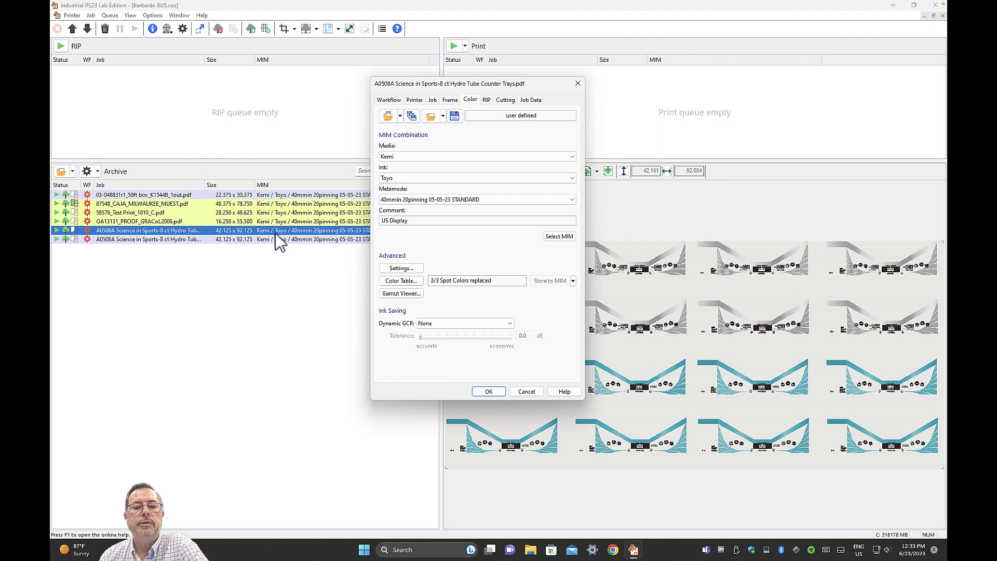
pyautogui.click(408, 281)
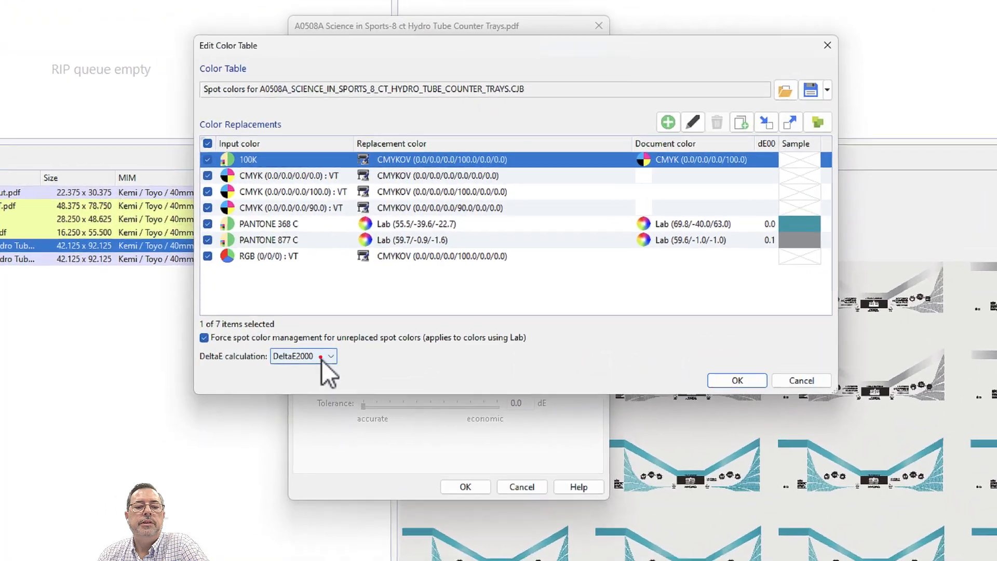
pyautogui.click(392, 304)
pyautogui.click(343, 371)
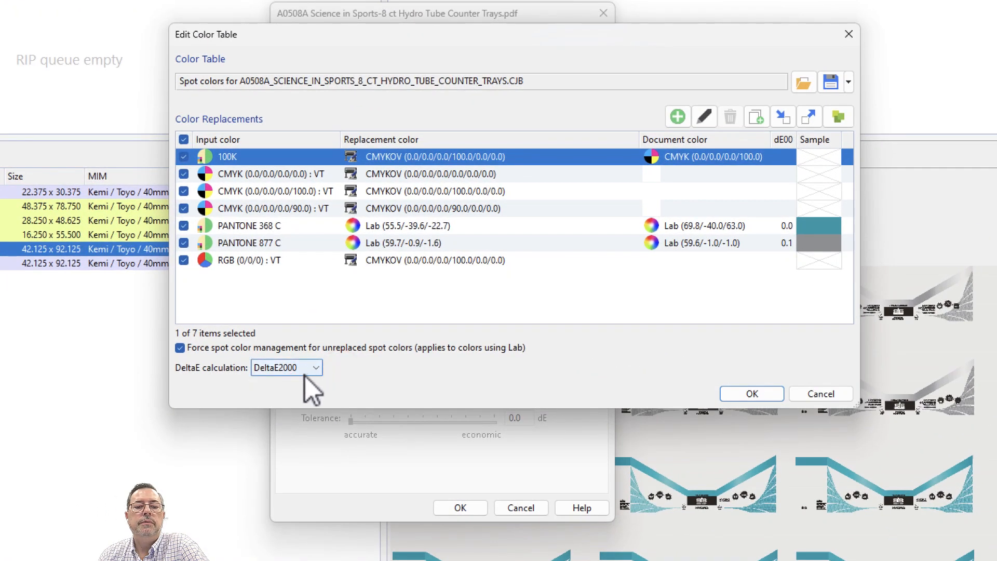
# - Inspect the Lab replacement color details of PANTONE 368 C and PANTONE 877 C without changing them
pyautogui.click(776, 245)
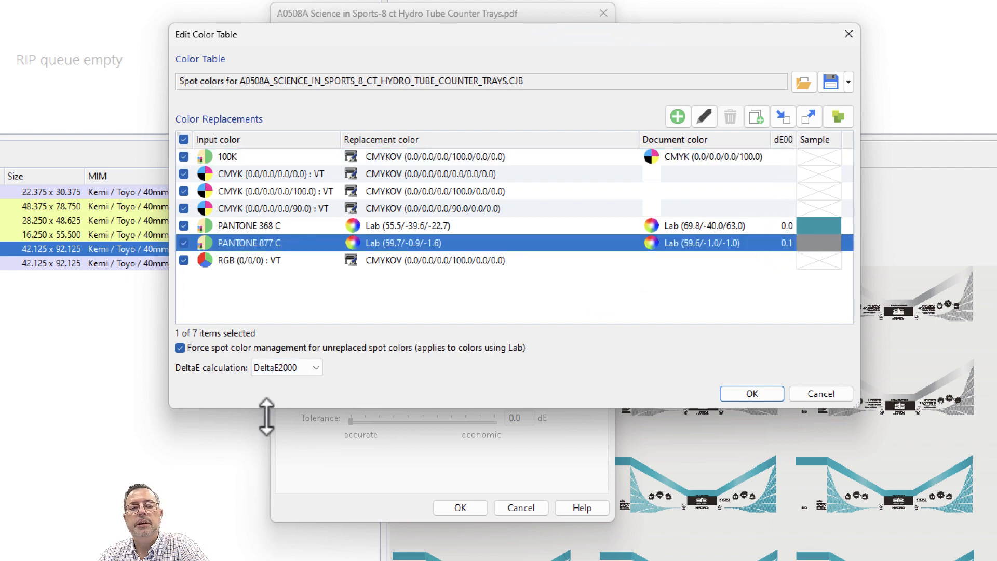
pyautogui.doubleClick(733, 223)
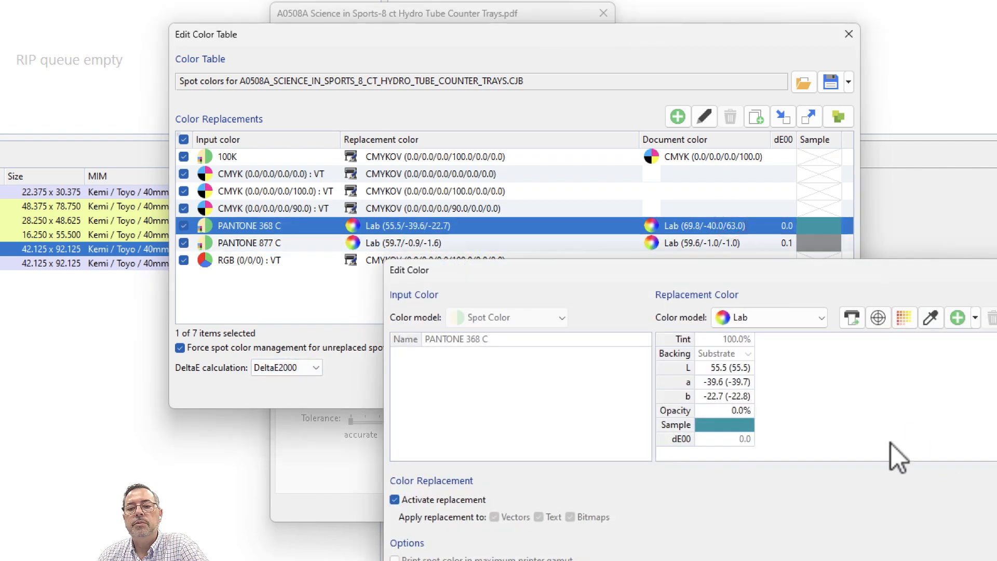
pyautogui.press('Escape')
pyautogui.click(717, 243)
pyautogui.doubleClick(717, 242)
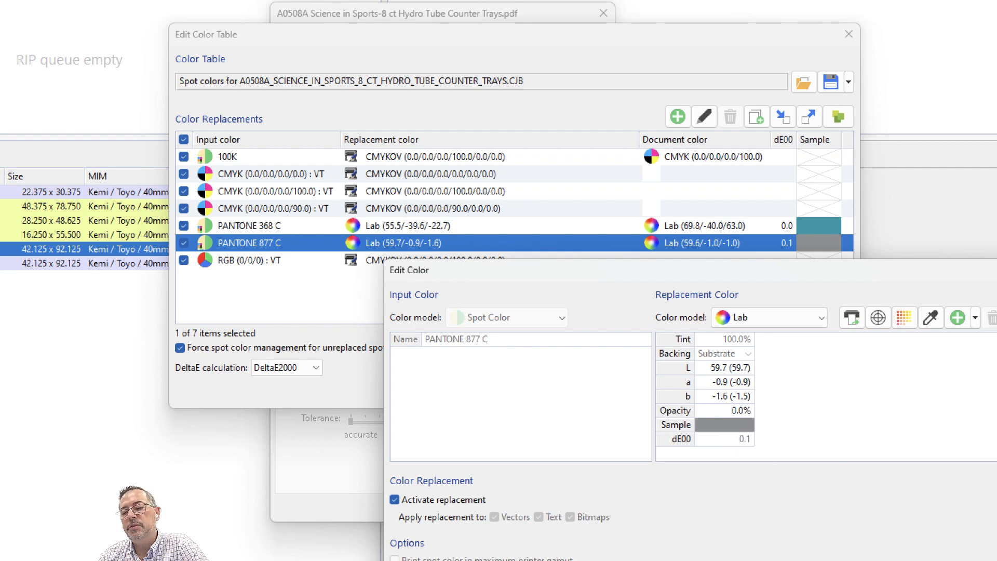
pyautogui.press('Escape')
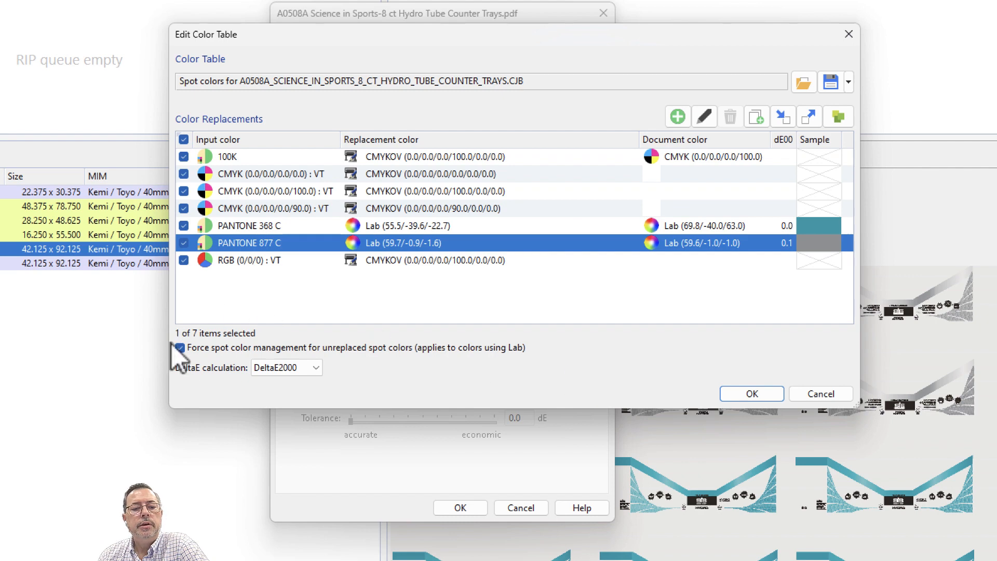
# - Deactivate the color replacement for PANTONE 877 C, and view the explanation of forcing spot color management for unreplaced spot colors
pyautogui.moveTo(183, 359)
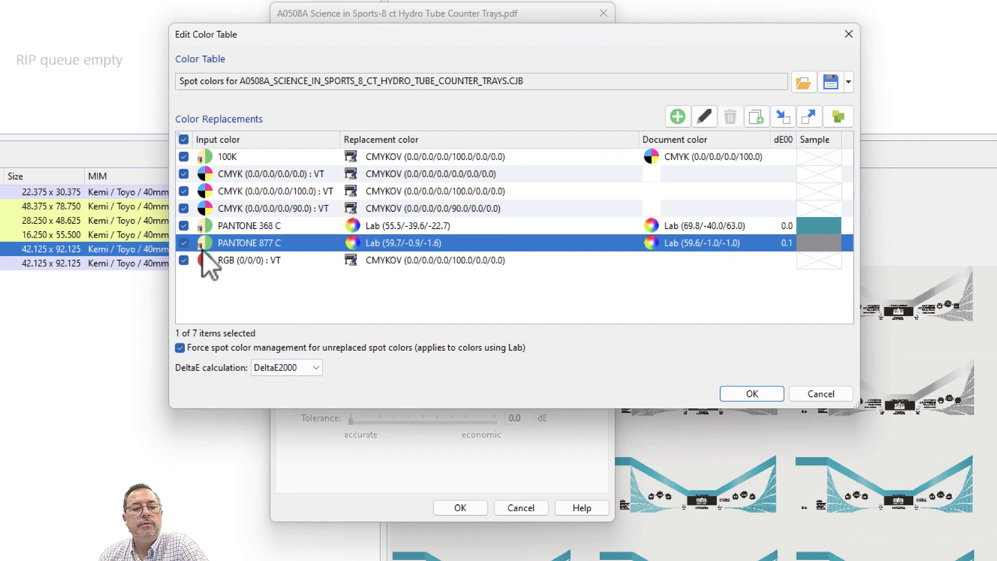
pyautogui.click(183, 243)
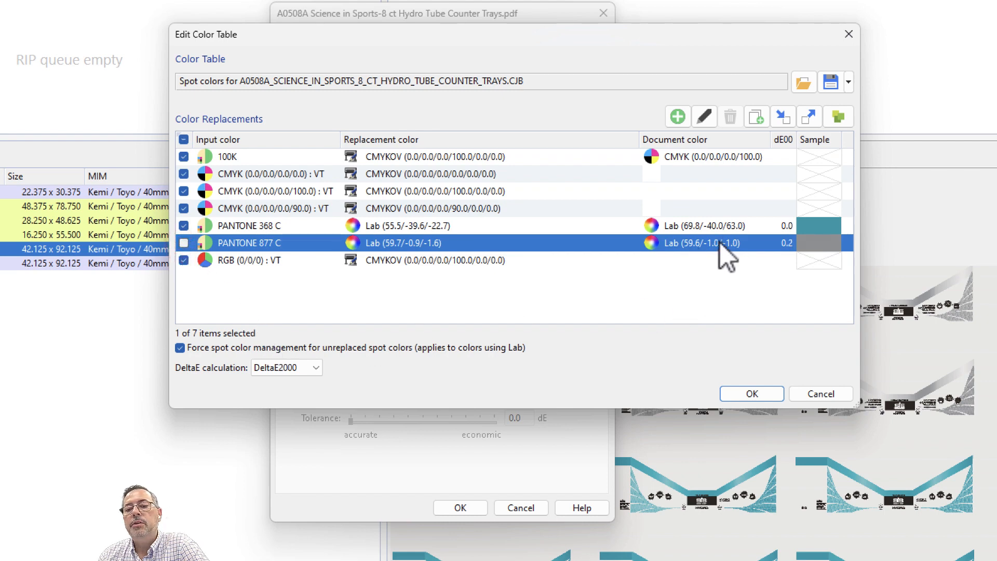
pyautogui.moveTo(411, 366)
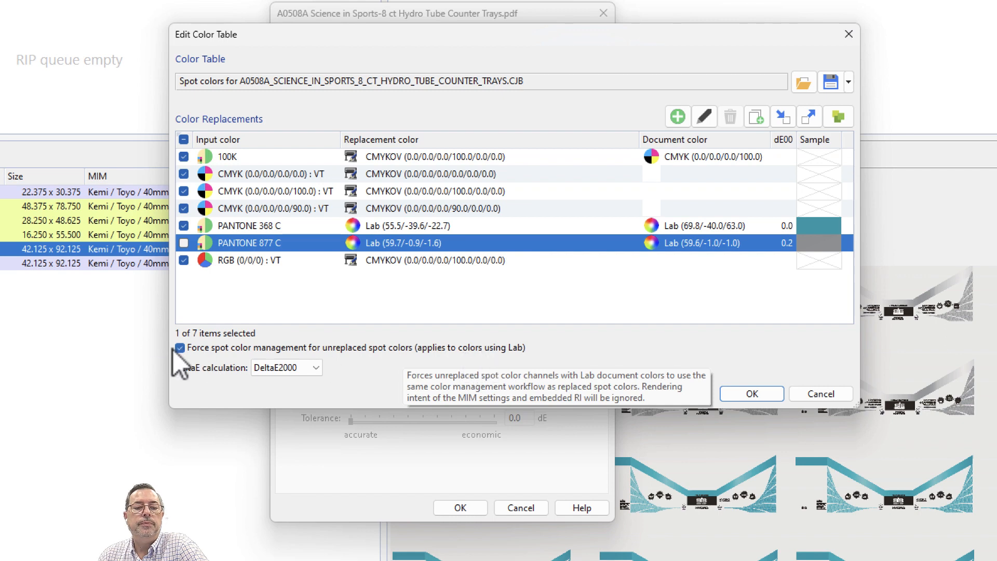
# - Discard the A0508A Science in Sports color table and job property changes, and open the color table of the 87548_CAJA_MILWAUKEE_MUEST job
pyautogui.click(821, 394)
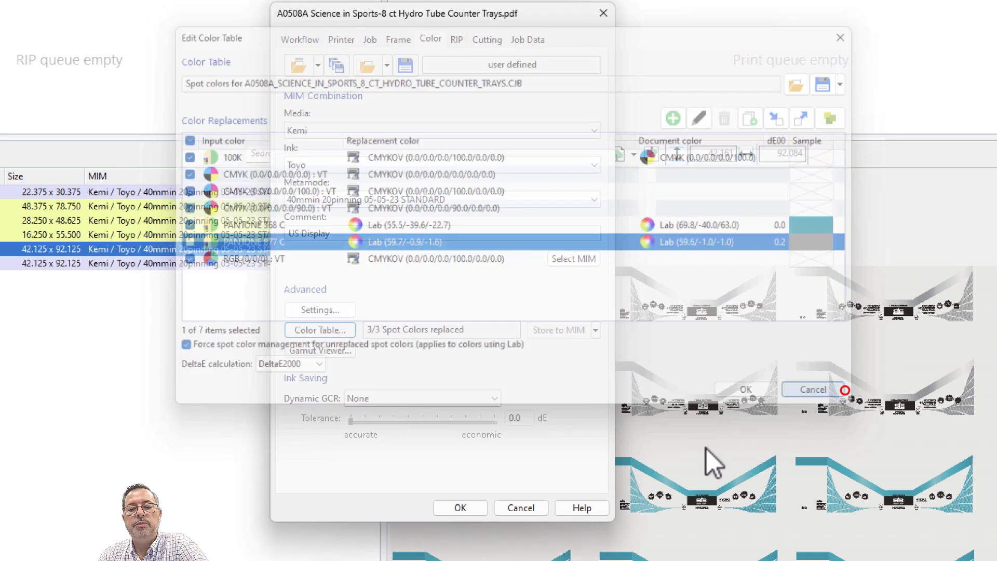
pyautogui.click(526, 509)
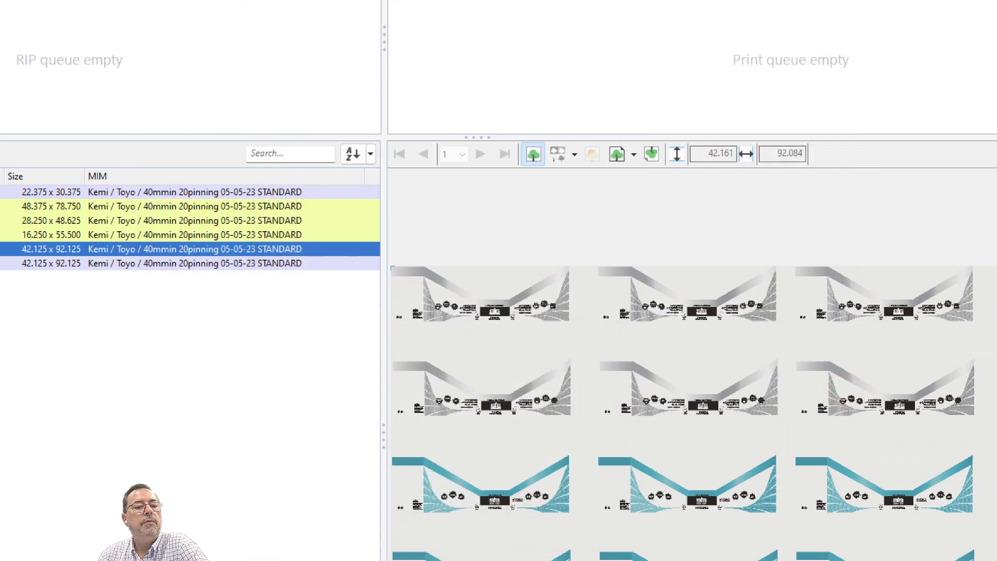
pyautogui.click(195, 206)
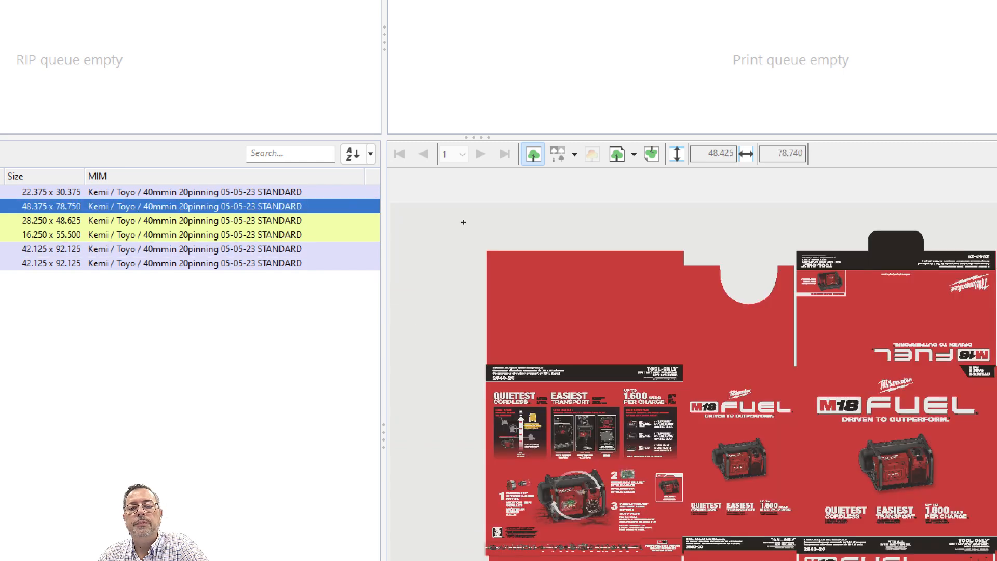
pyautogui.click(335, 333)
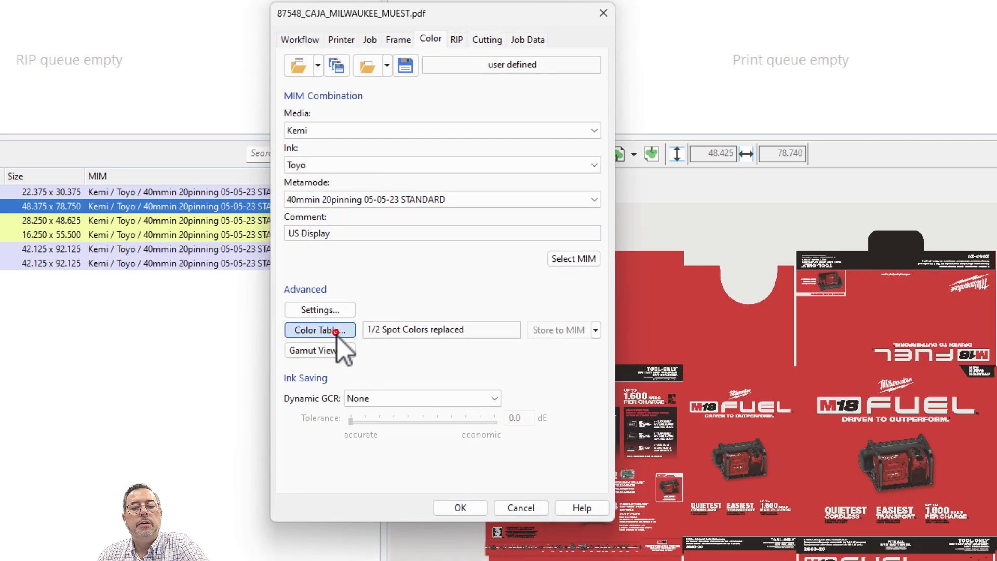
# - Activate the replacement for the ROJO MILWAUKEE spot color and set its replacement color model to CMYK (ICC)
pyautogui.click(266, 245)
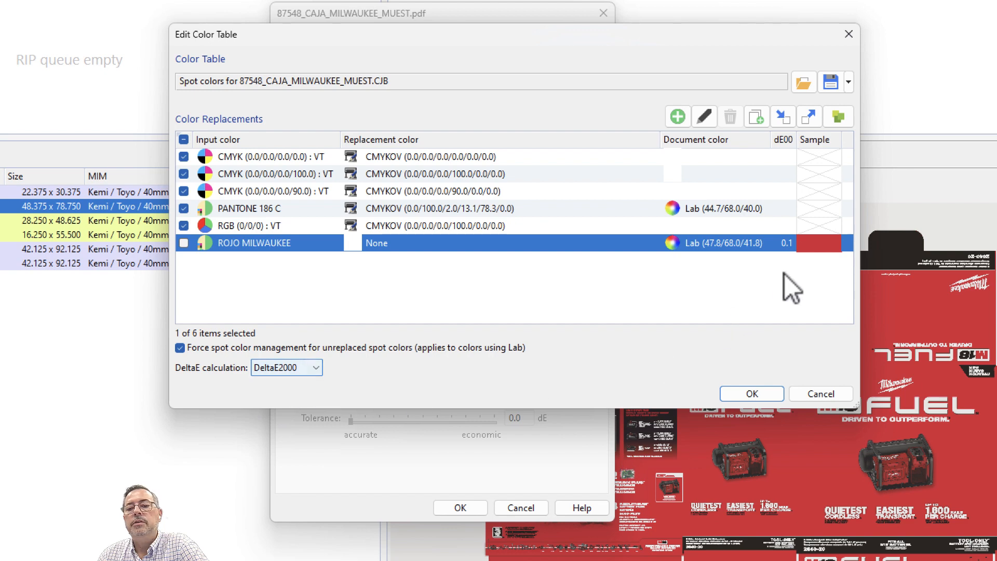
pyautogui.click(183, 245)
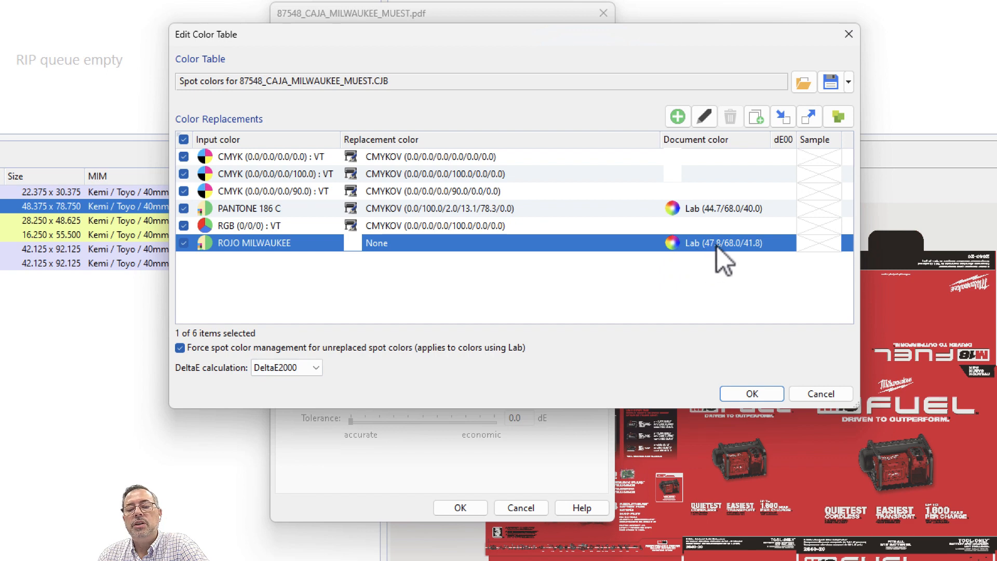
pyautogui.doubleClick(408, 253)
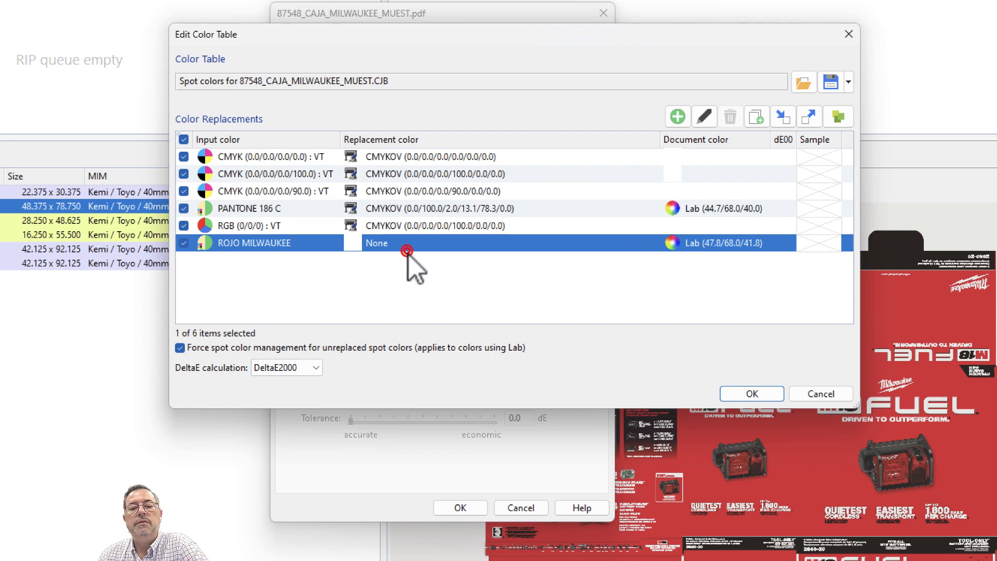
pyautogui.click(786, 325)
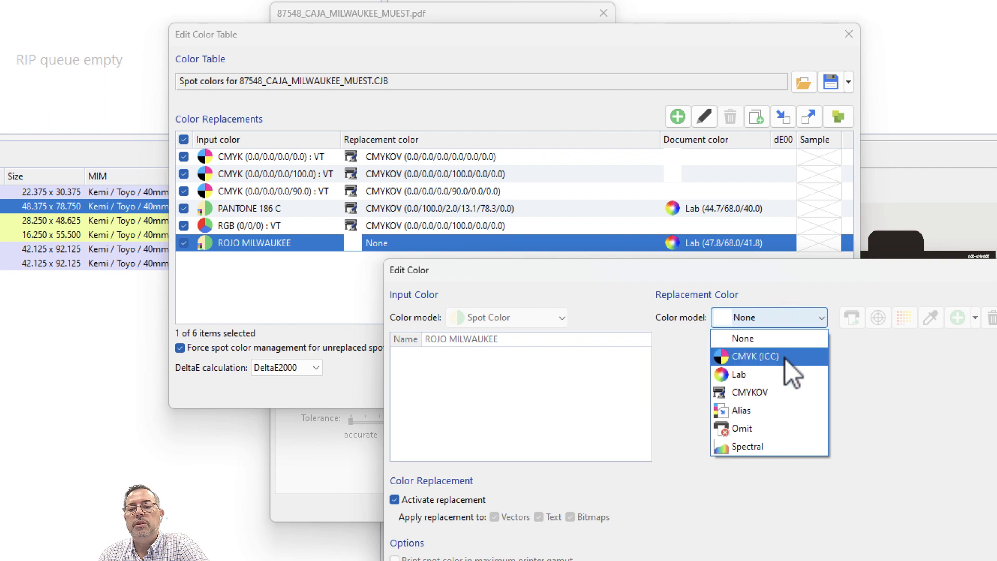
pyautogui.click(785, 358)
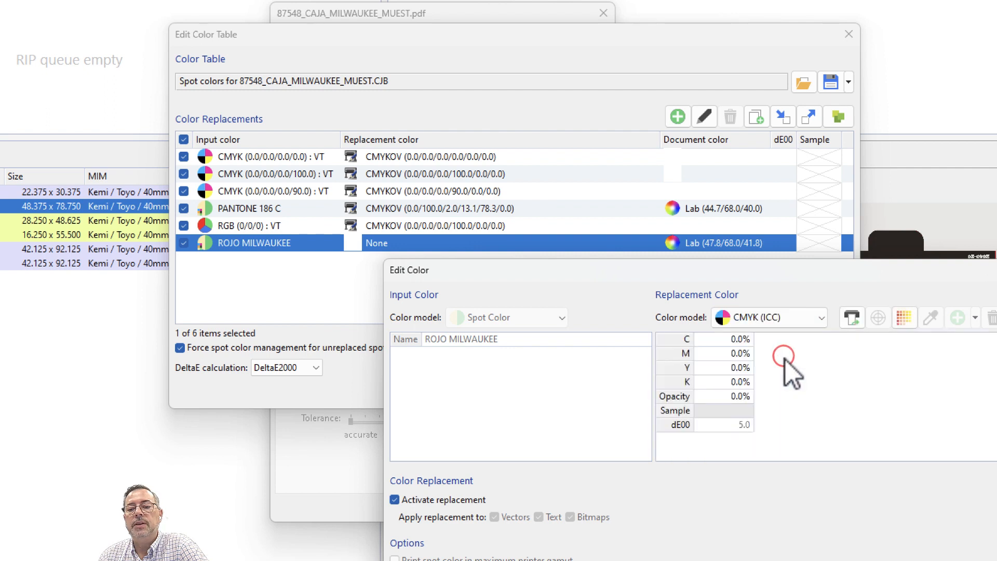
pyautogui.moveTo(725, 270); pyautogui.dragTo(656, 285)
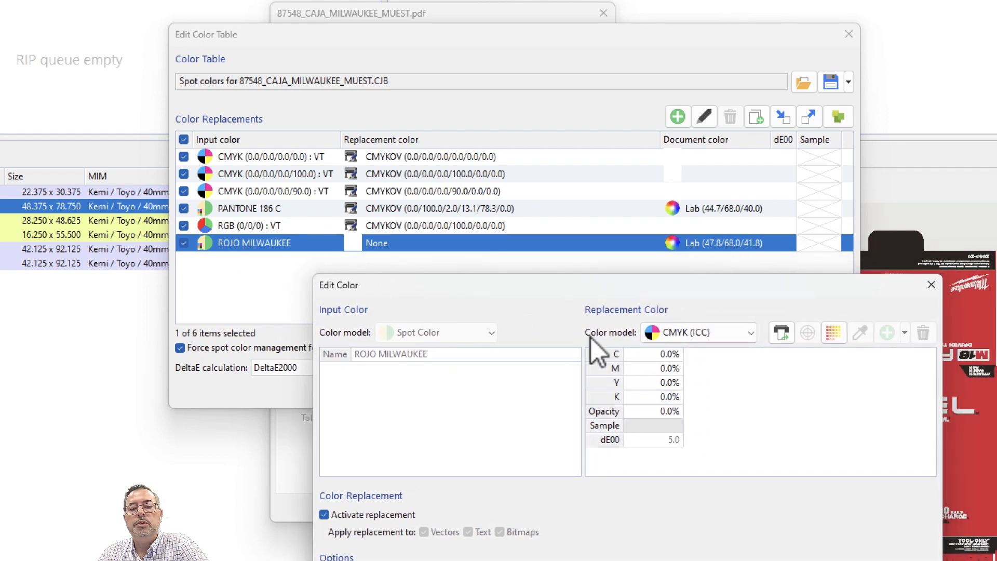
# - Set the ROJO MILWAUKEE replacement color to 100% magenta and 100% yellow
pyautogui.click(658, 368)
pyautogui.write('100')
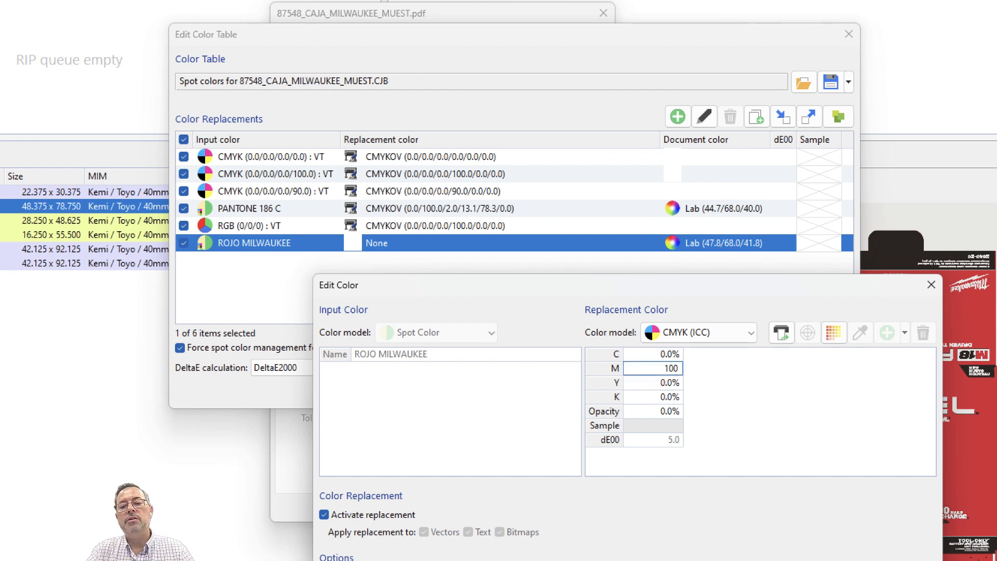
pyautogui.press('Tab')
pyautogui.write('0')
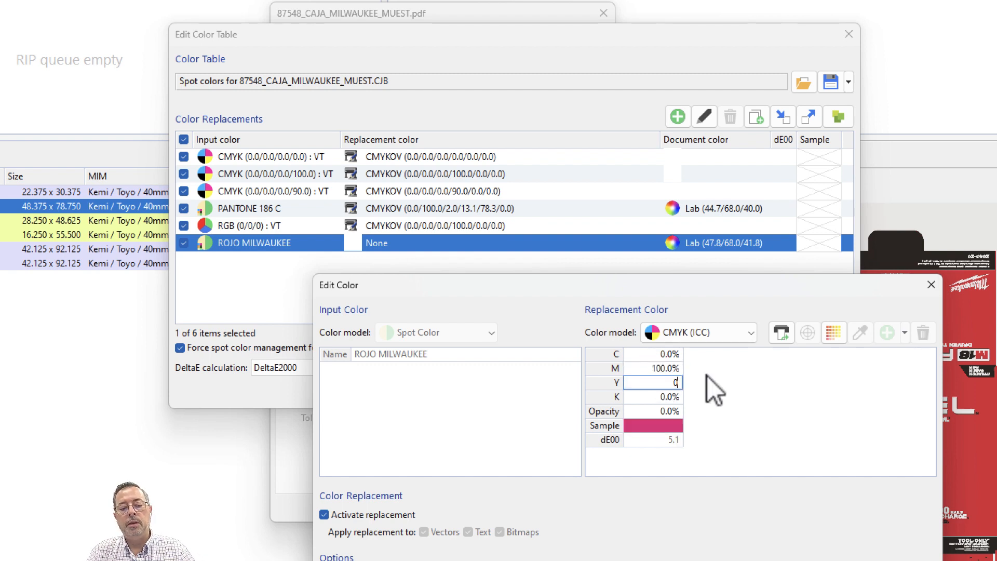
pyautogui.write('100')
pyautogui.press('Tab')
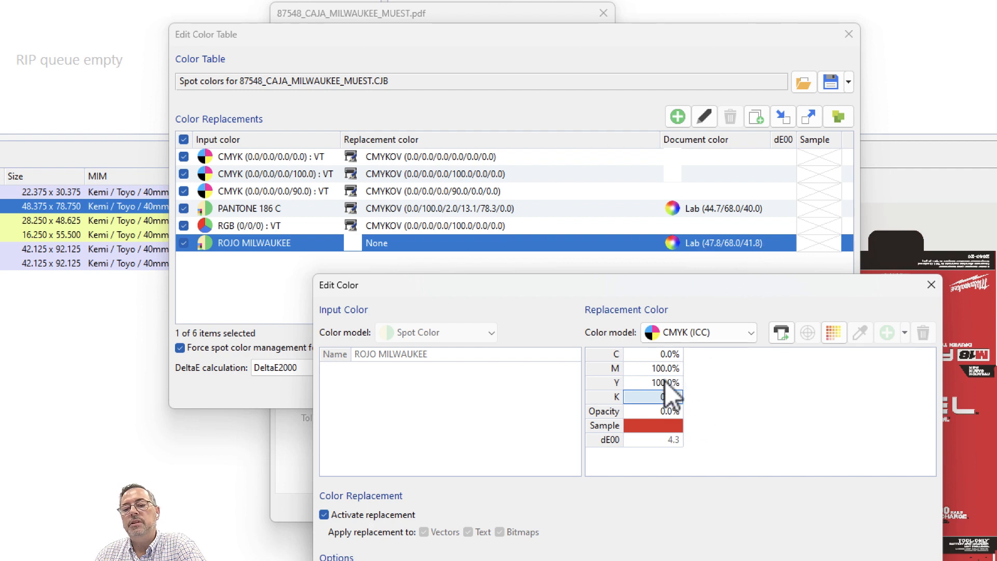
# - View the replacement values under the CMYKOV color model, return to CMYK (ICC), and apply the ROJO MILWAUKEE replacement
pyautogui.click(689, 329)
pyautogui.click(682, 411)
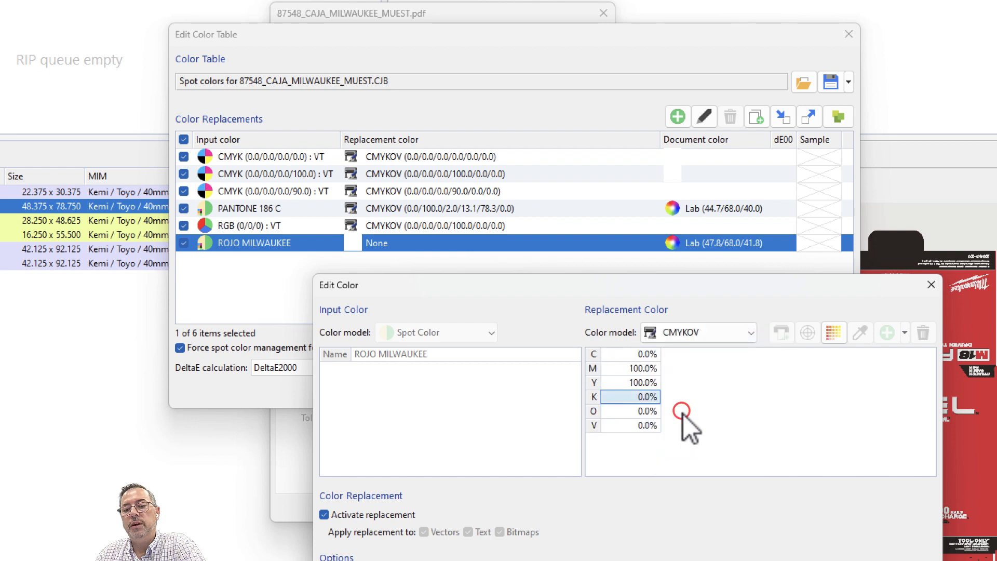
pyautogui.click(682, 333)
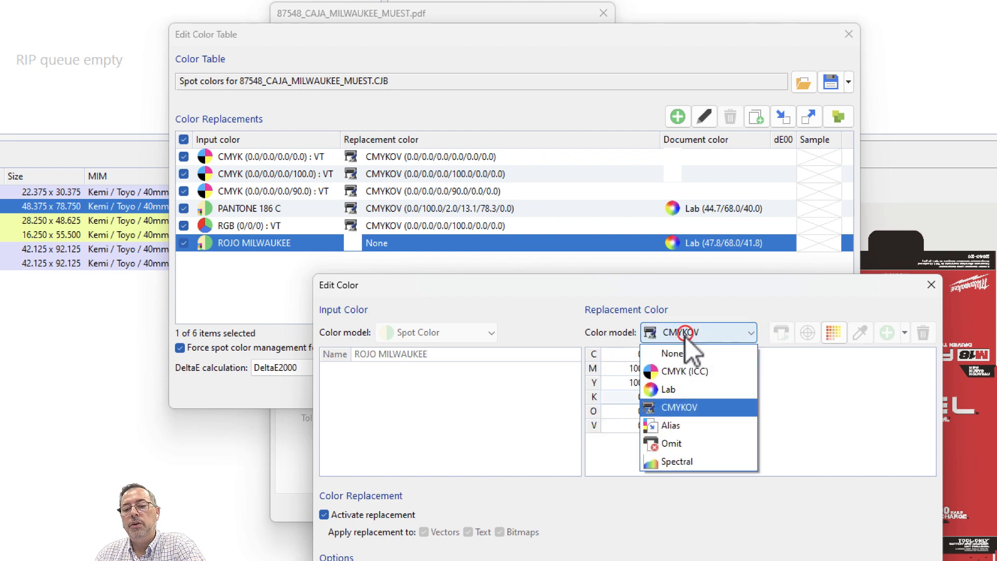
pyautogui.click(682, 373)
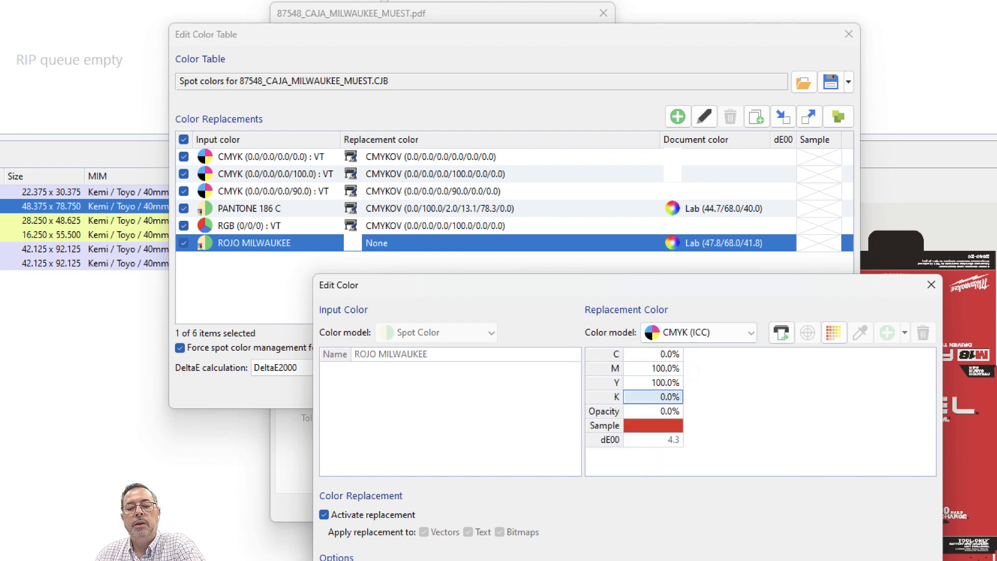
pyautogui.press('Return')
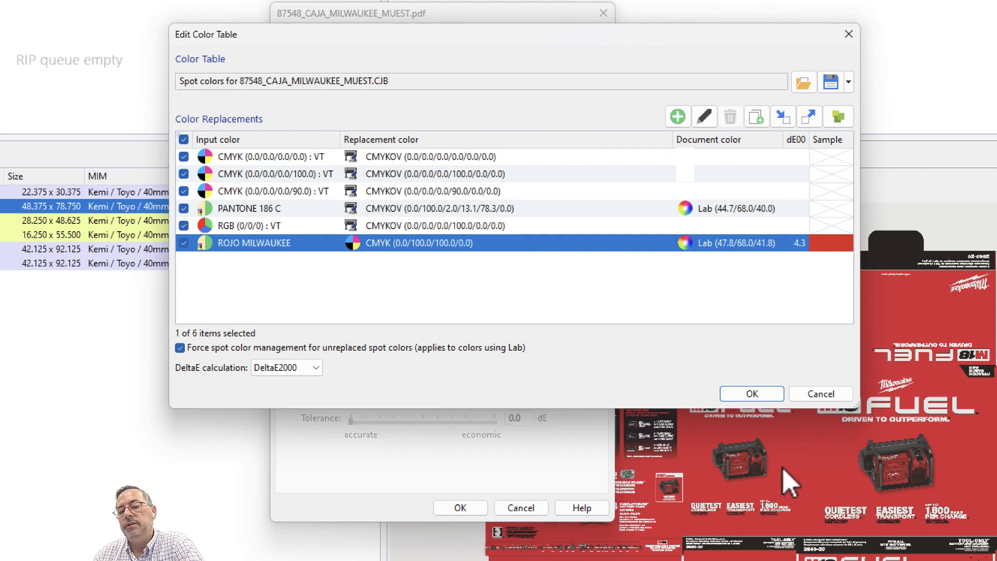
# - Review the ROJO MILWAUKEE replacement details without changing them, and duplicate that entry in the color table with the same CMYK replacement
pyautogui.doubleClick(425, 245)
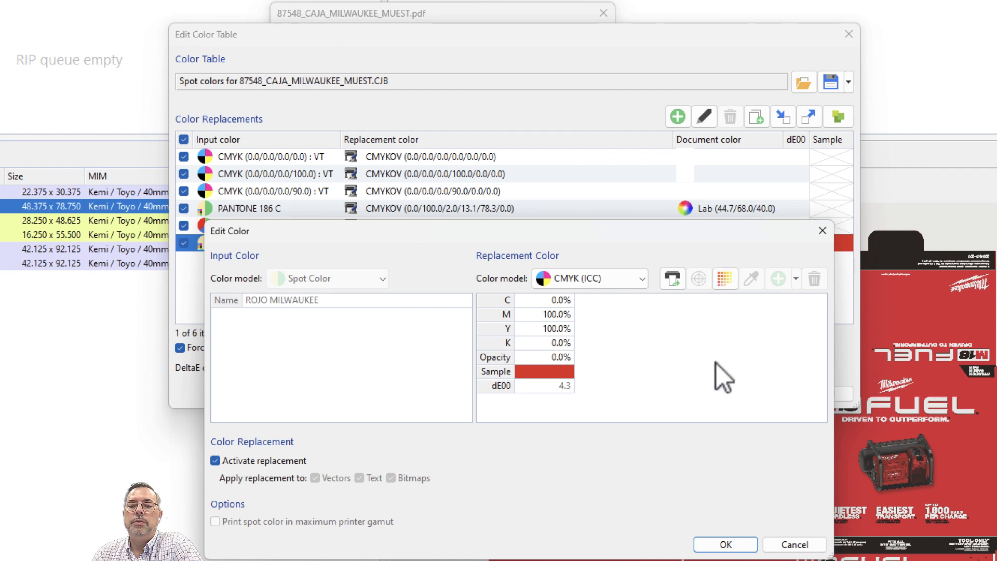
pyautogui.click(824, 232)
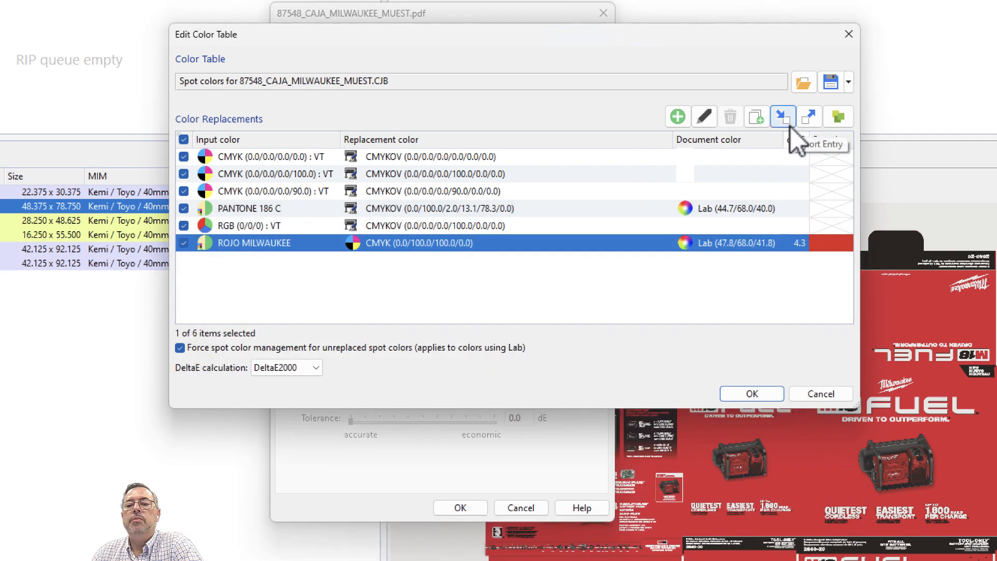
pyautogui.click(759, 122)
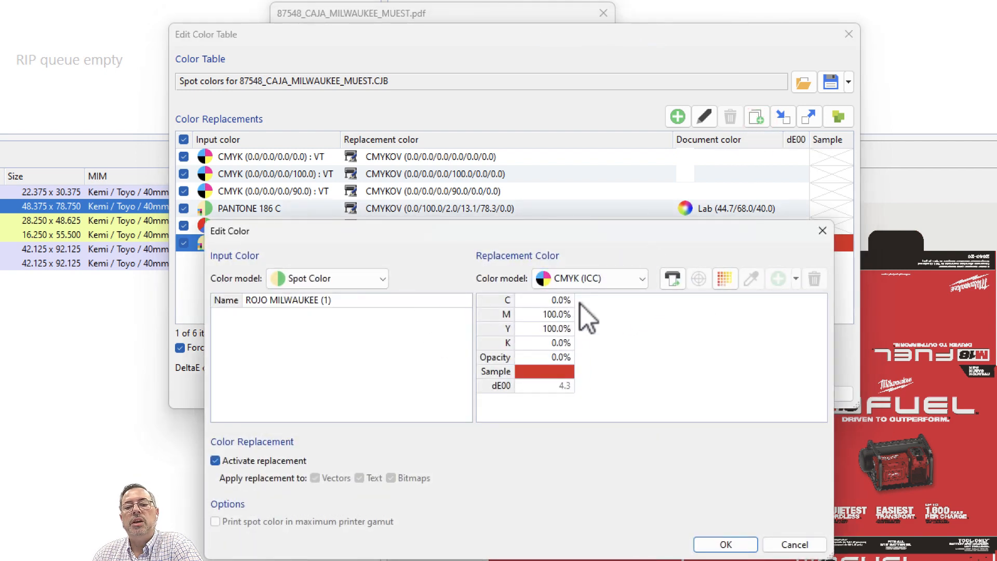
pyautogui.click(725, 544)
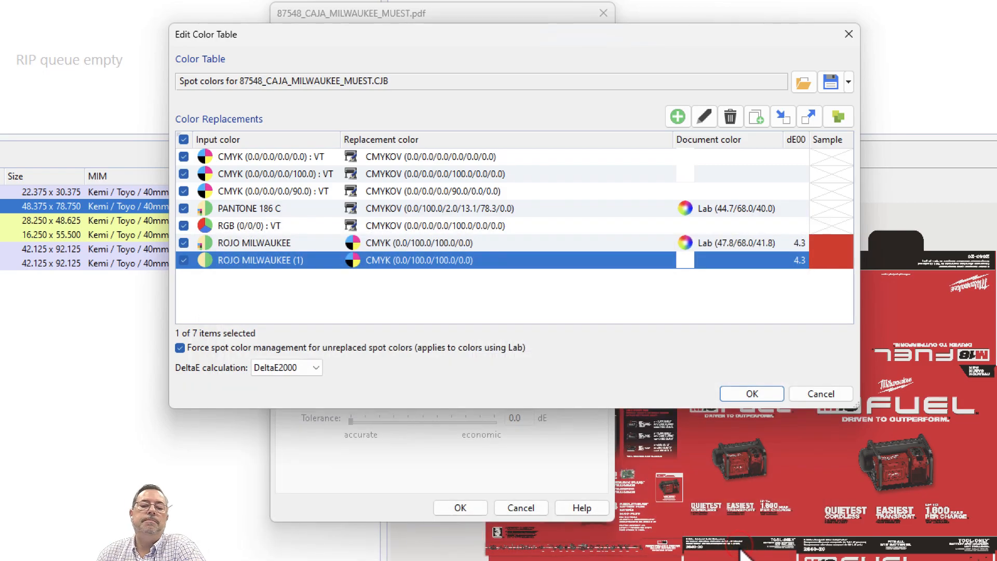